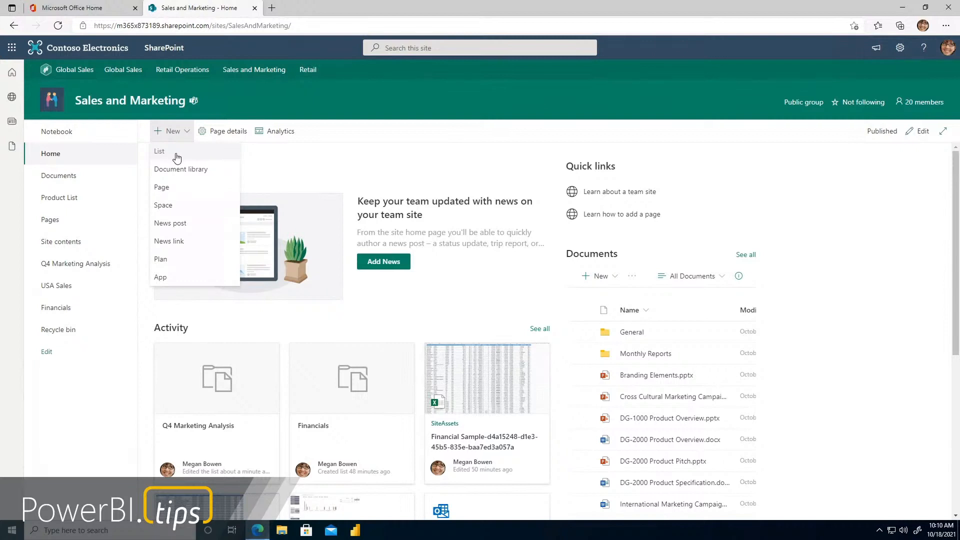
{"action": "left_click", "coordinate": [163, 151]}
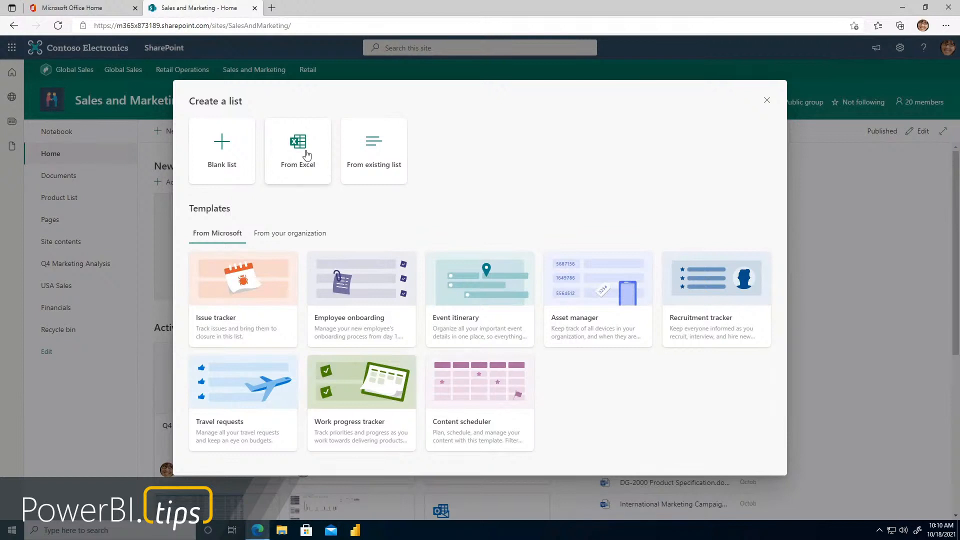
{"action": "left_click", "coordinate": [767, 100]}
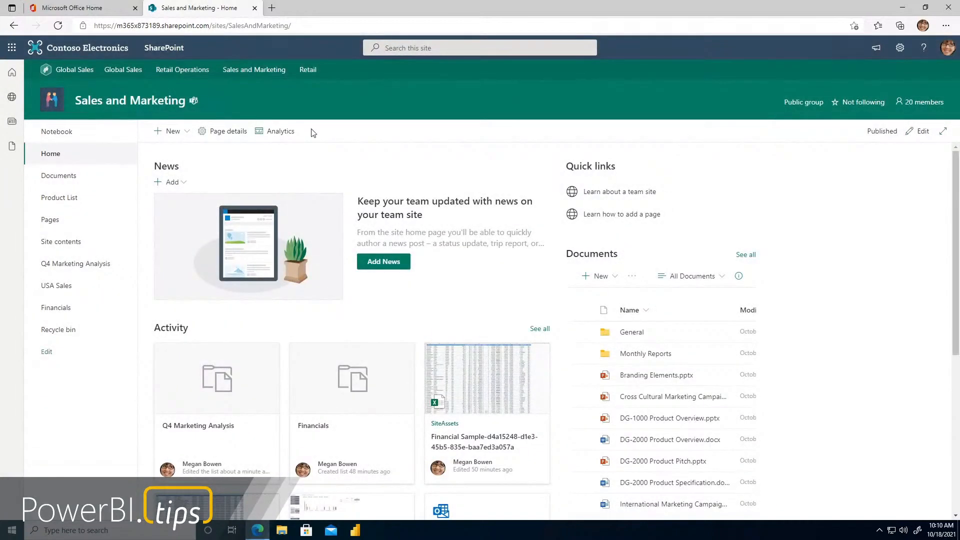
{"action": "left_click", "coordinate": [185, 139]}
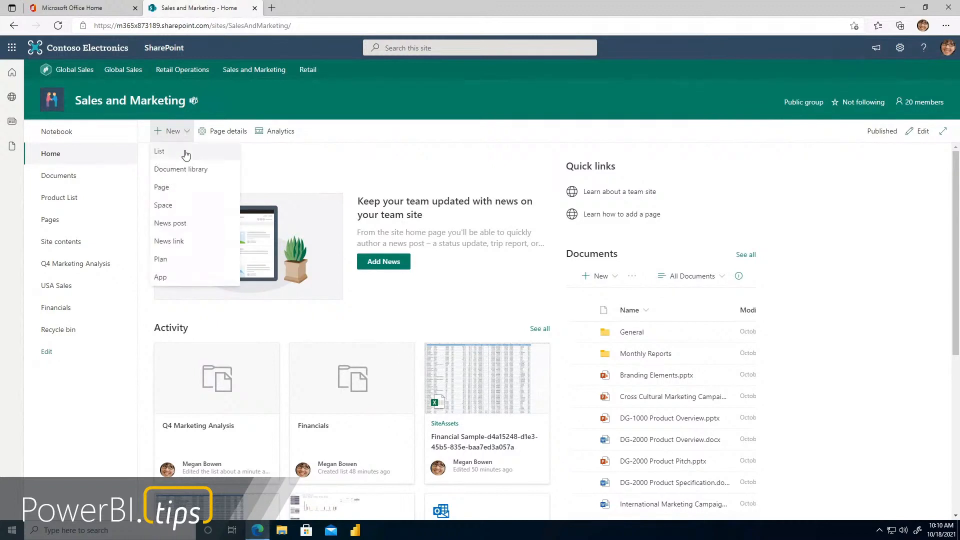
{"action": "left_click", "coordinate": [88, 408]}
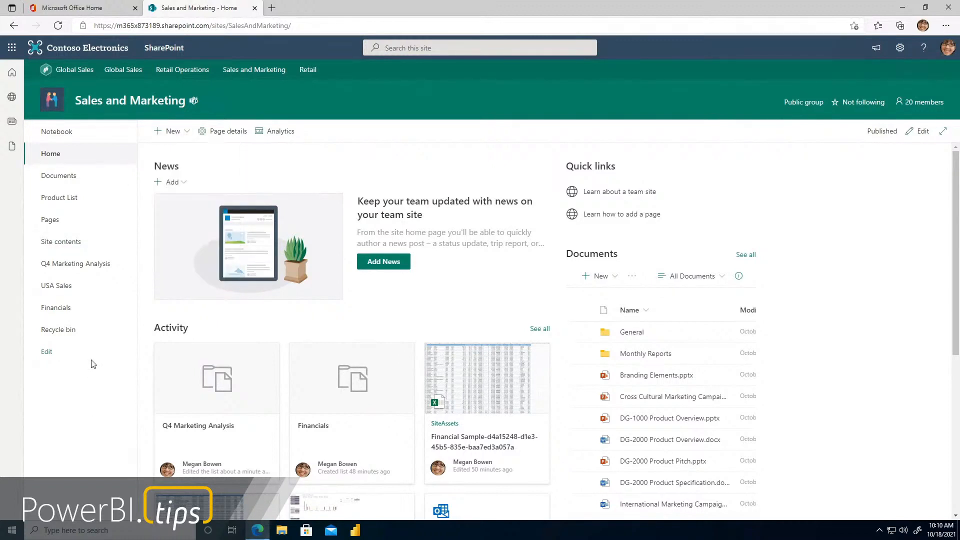
Open the Product List of the Sales and Marketing site and visualize it as a Power BI report
{"action": "left_click", "coordinate": [77, 200]}
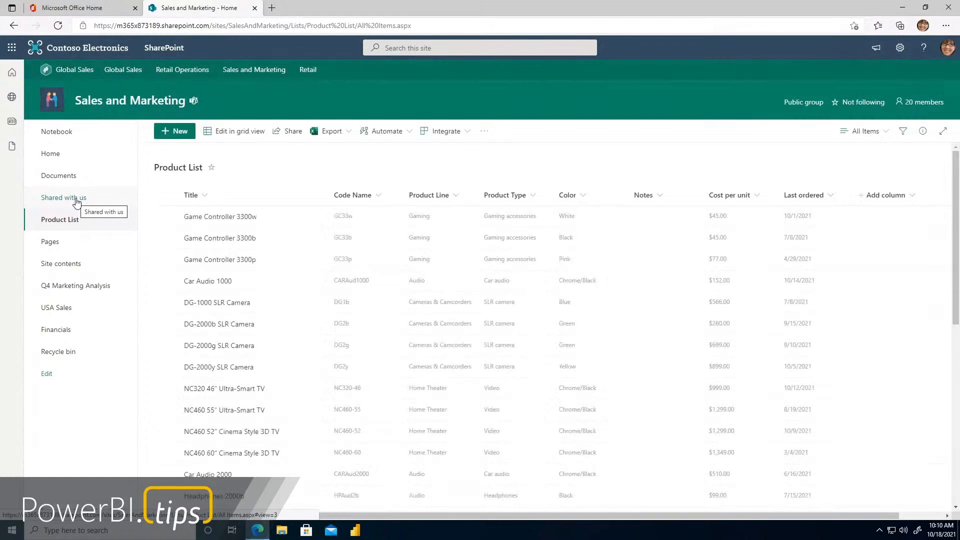
{"action": "key", "text": "ctrl+plus"}
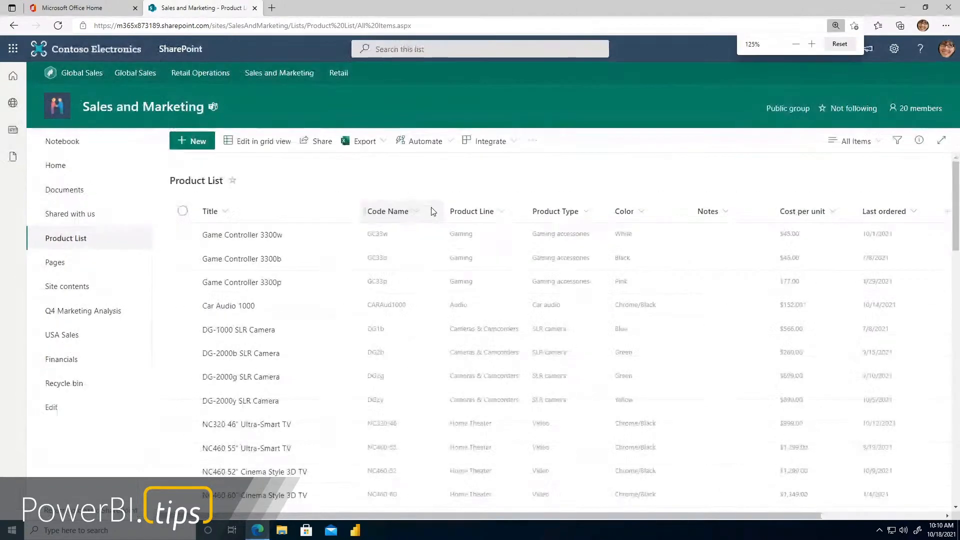
{"action": "key", "text": "ctrl+plus"}
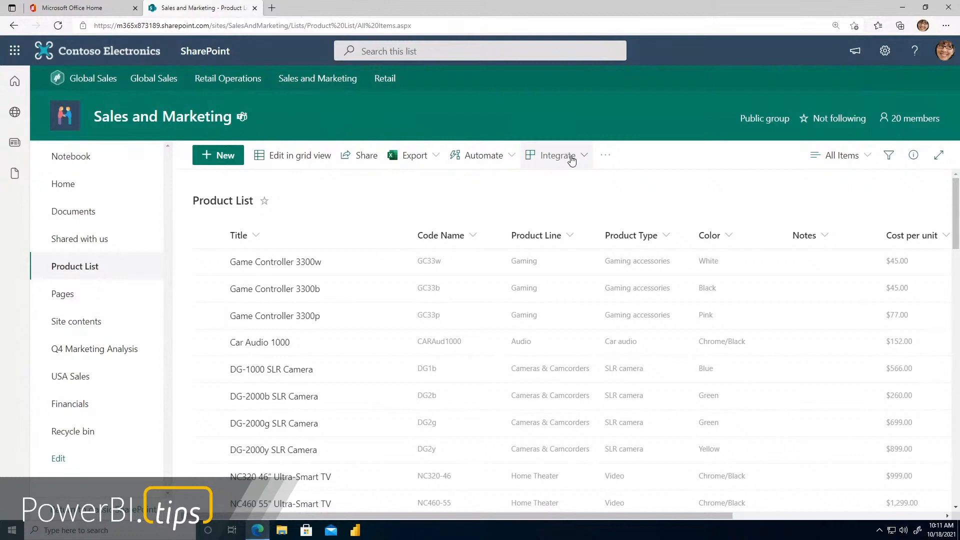
{"action": "left_click", "coordinate": [510, 164]}
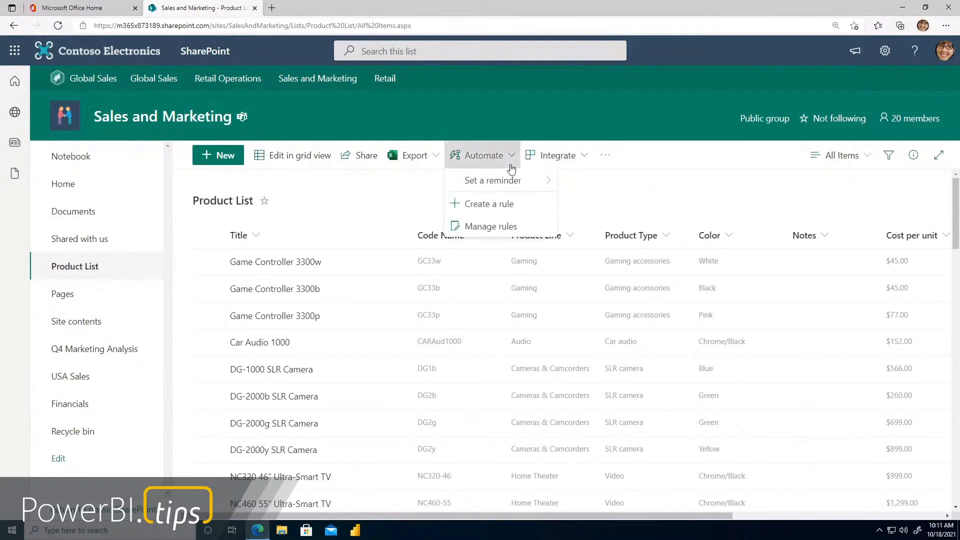
{"action": "left_click", "coordinate": [569, 158]}
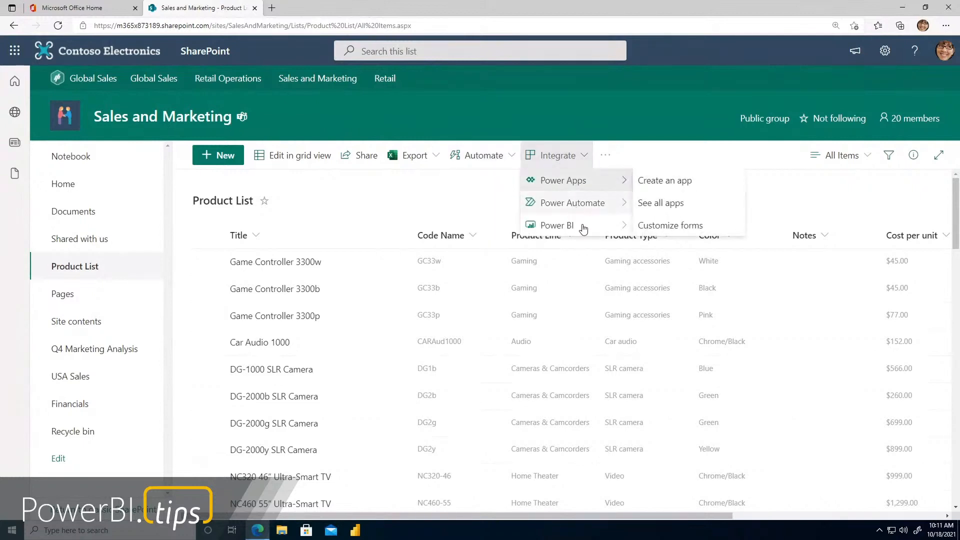
{"action": "mouse_move", "coordinate": [593, 206]}
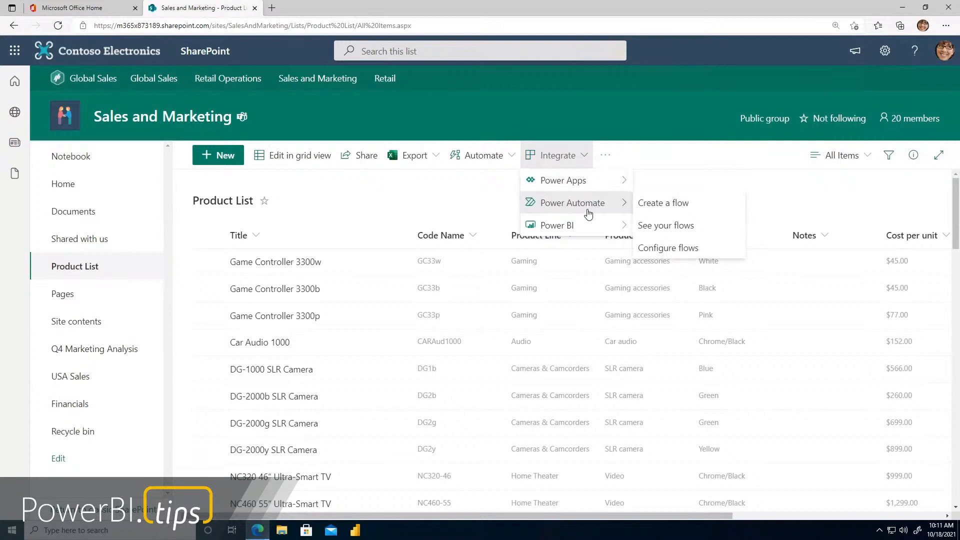
{"action": "mouse_move", "coordinate": [590, 228]}
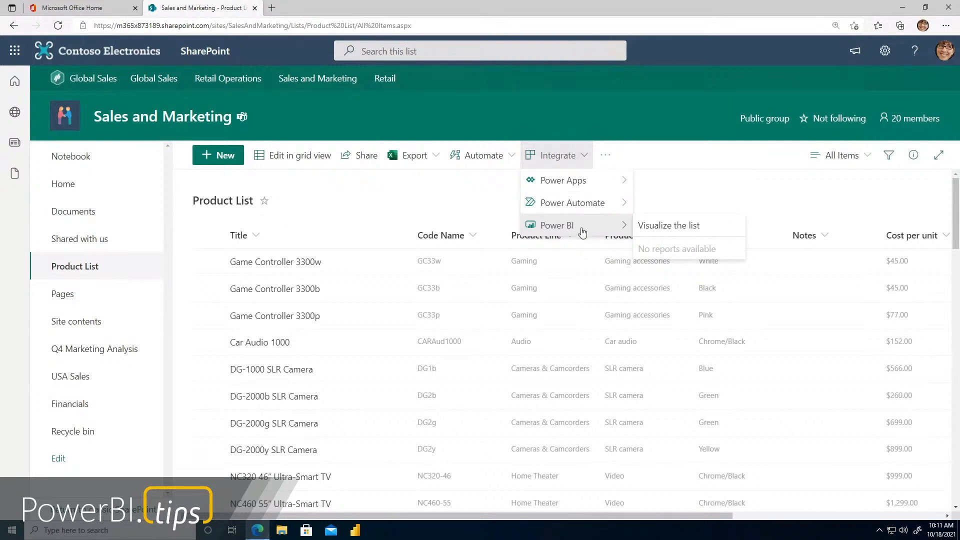
{"action": "left_click", "coordinate": [652, 226]}
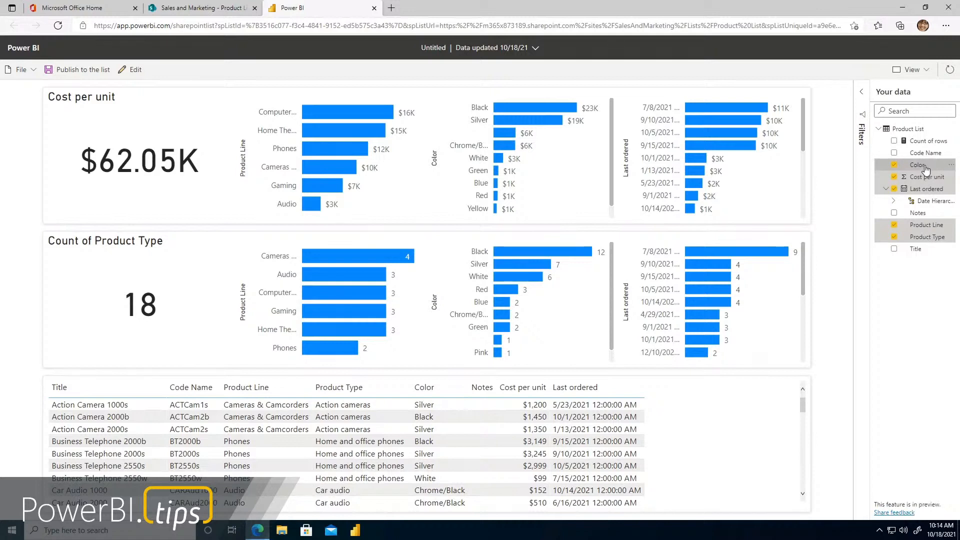
Remove the Color, Product Line and Product Type fields from the Product List report
{"action": "left_click", "coordinate": [895, 166]}
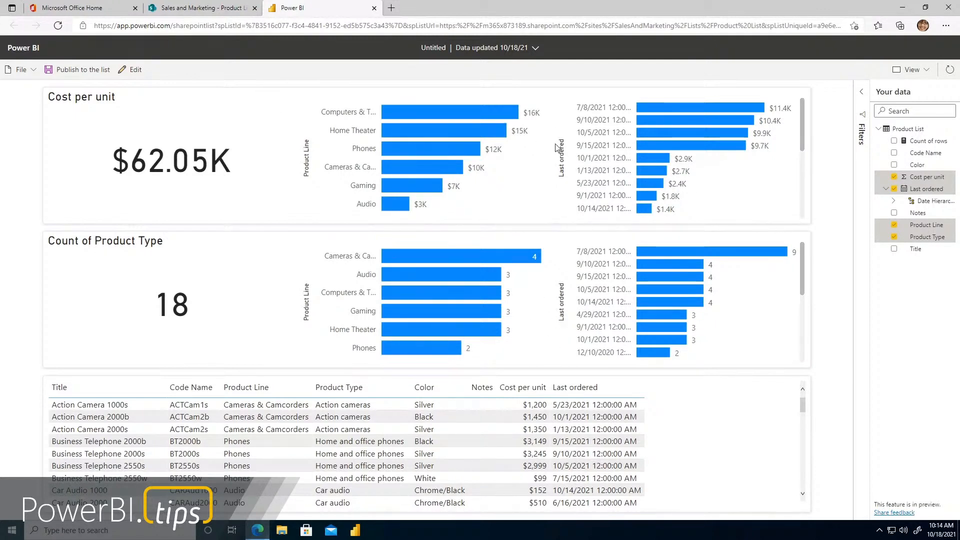
{"action": "left_click", "coordinate": [434, 388]}
{"action": "left_click", "coordinate": [894, 227]}
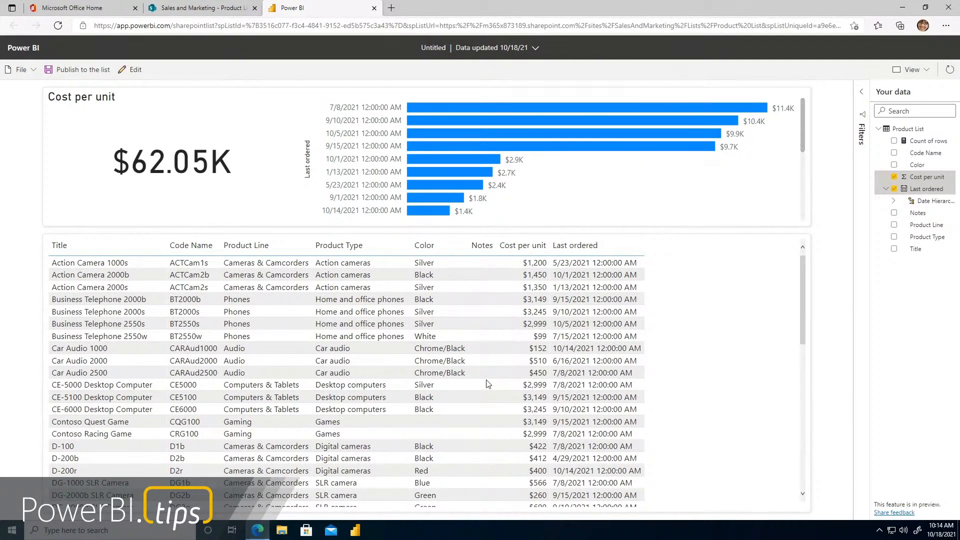
Add the Product Type, Product Line and Color fields back to the report, in that order
{"action": "left_click", "coordinate": [894, 239]}
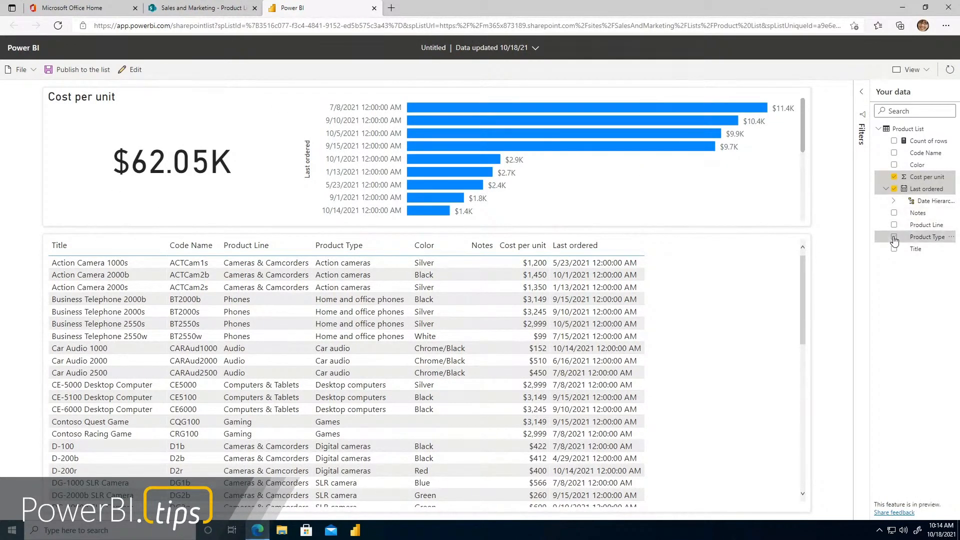
{"action": "left_click", "coordinate": [895, 225]}
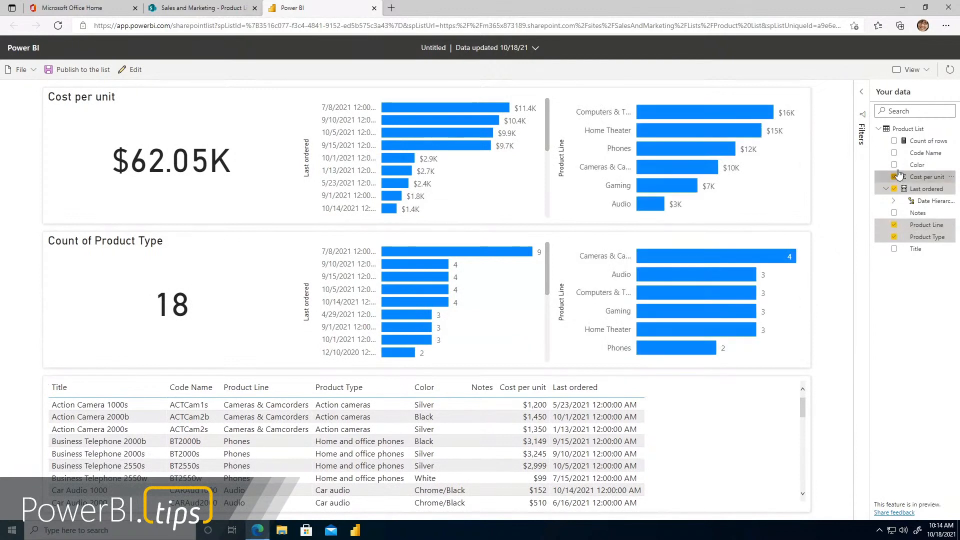
{"action": "left_click", "coordinate": [894, 166]}
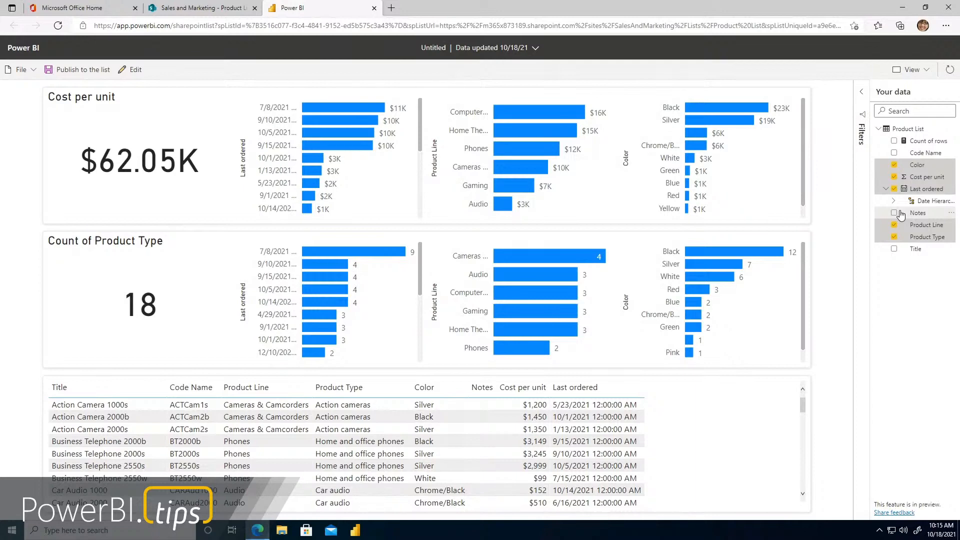
Return to the SharePoint site, open the Q4 Marketing Analysis list and visualize it in Power BI
{"action": "left_click", "coordinate": [205, 11]}
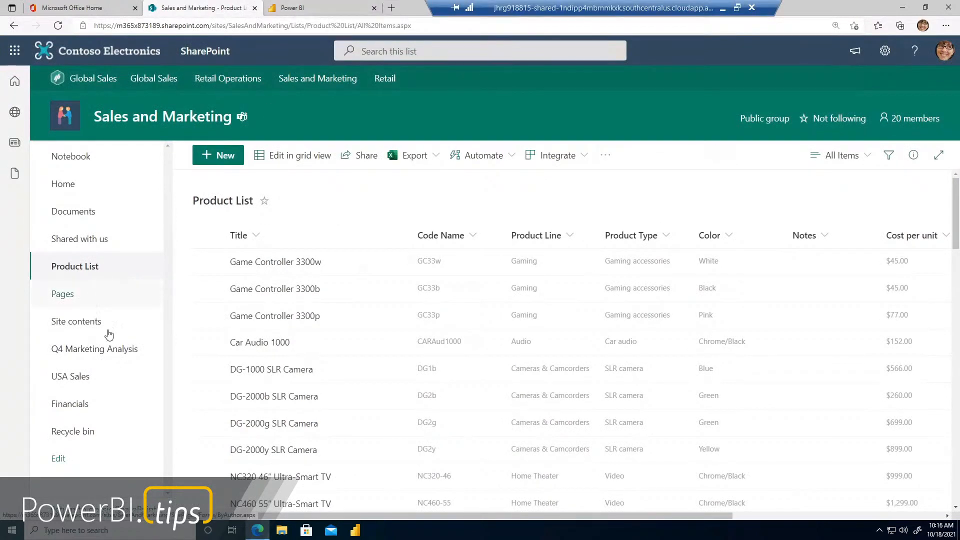
{"action": "left_click", "coordinate": [103, 352]}
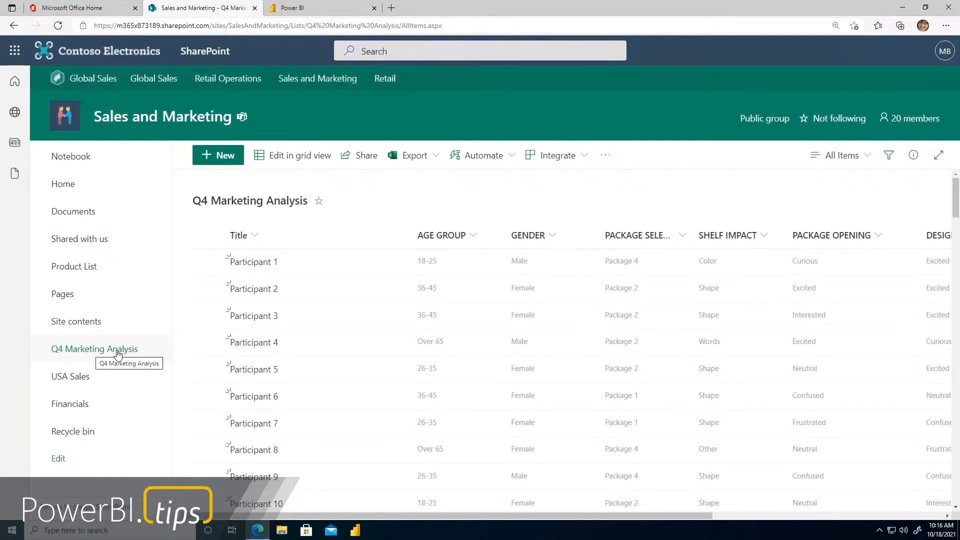
{"action": "left_click", "coordinate": [567, 161]}
{"action": "mouse_move", "coordinate": [581, 225]}
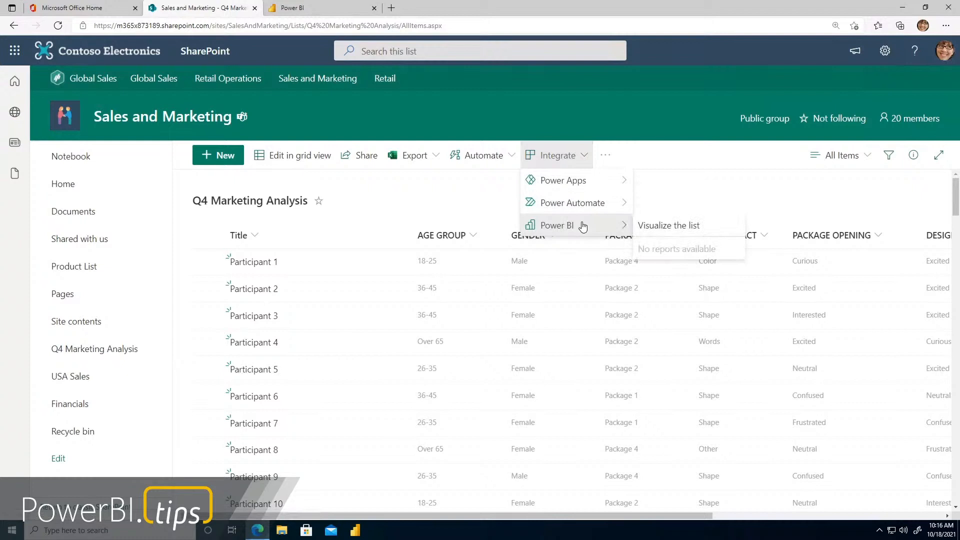
{"action": "left_click", "coordinate": [691, 226]}
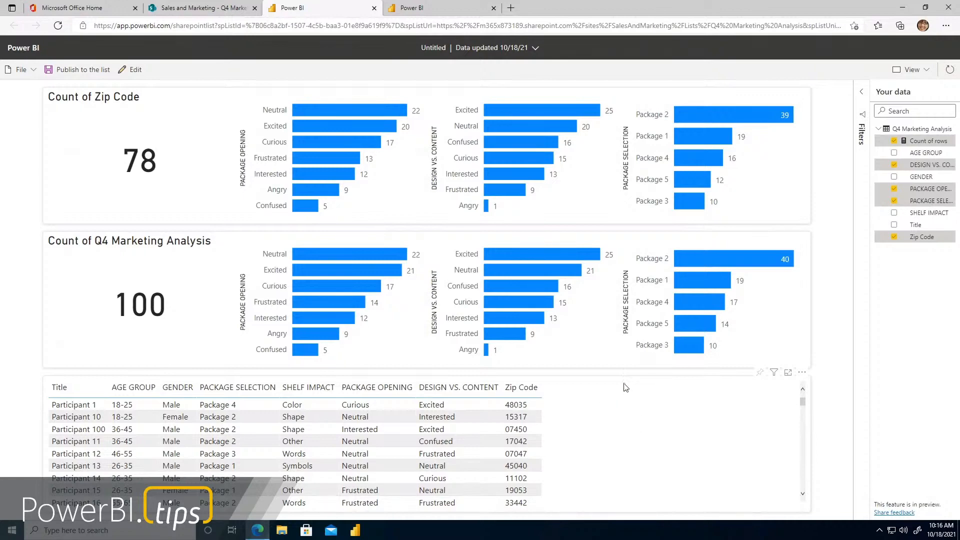
Compare the Product List and Q4 Marketing Analysis reports, ending on the Q4 Marketing Analysis report
{"action": "left_click", "coordinate": [340, 10]}
{"action": "left_click", "coordinate": [422, 9]}
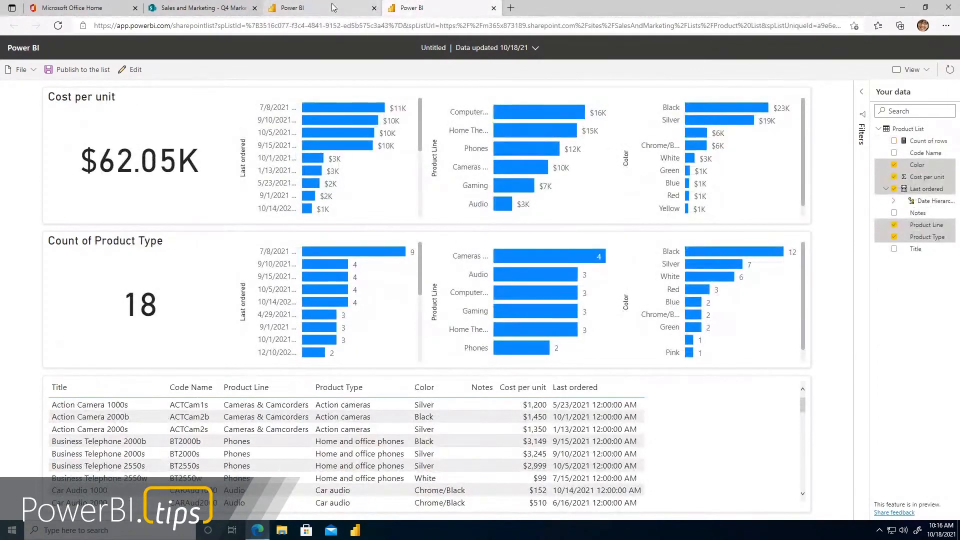
{"action": "left_click", "coordinate": [352, 7]}
{"action": "left_click", "coordinate": [422, 10]}
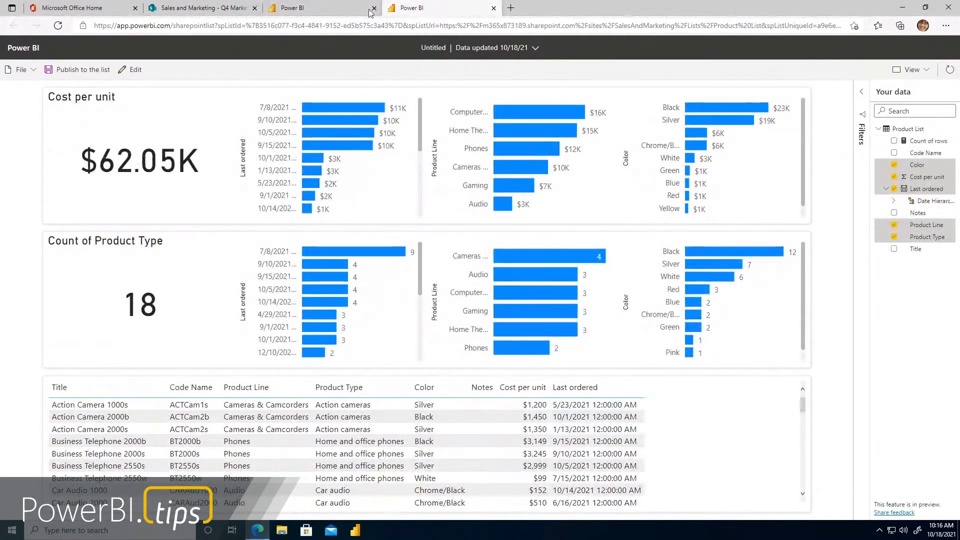
{"action": "left_click", "coordinate": [330, 8]}
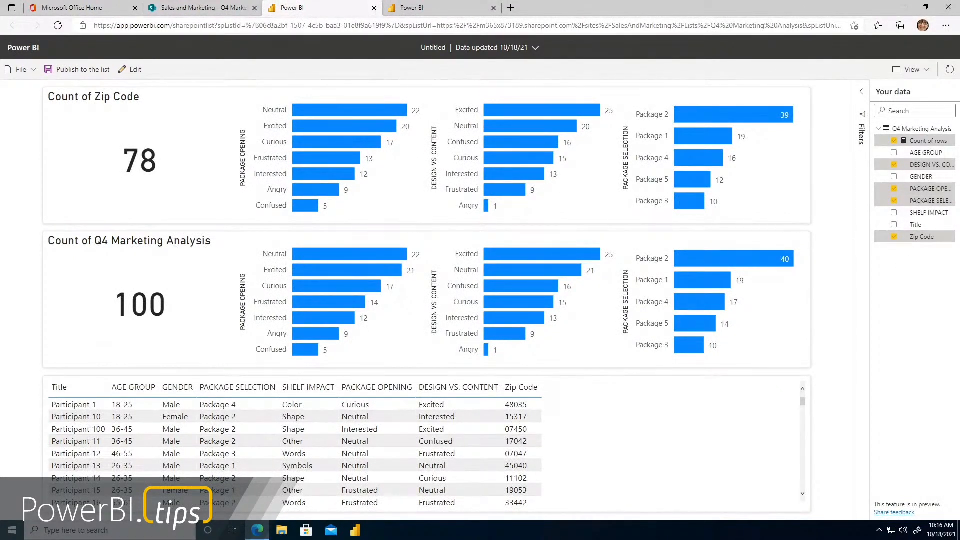
Switch to Power BI Desktop, search the data sources for sharepoint and connect with SharePoint Online List
{"action": "left_click", "coordinate": [359, 534]}
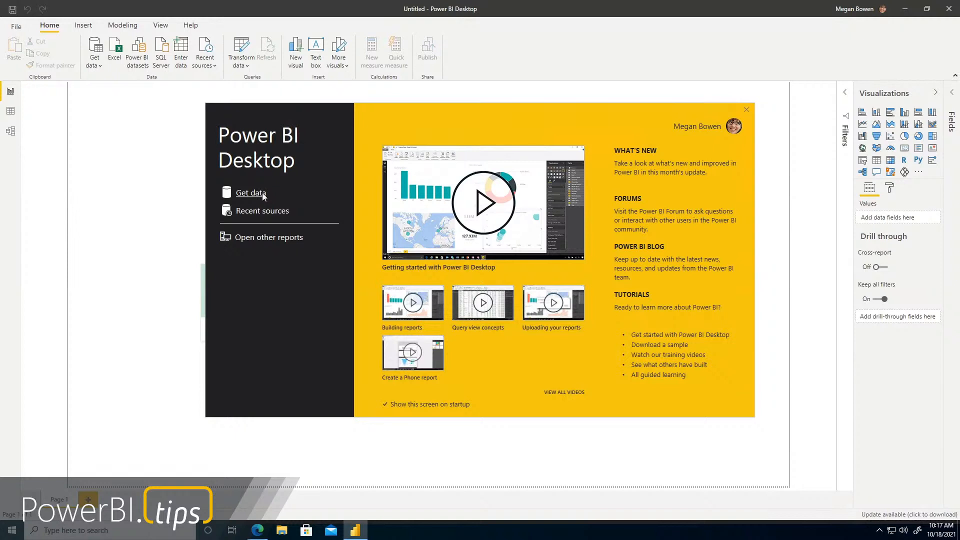
{"action": "left_click", "coordinate": [263, 194]}
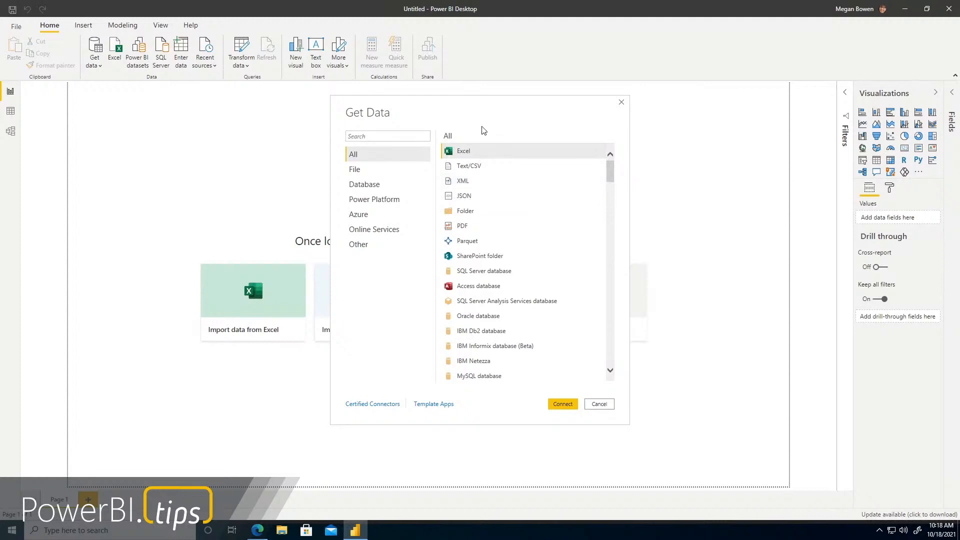
{"action": "left_click", "coordinate": [404, 134]}
{"action": "type", "text": "sharepoint"}
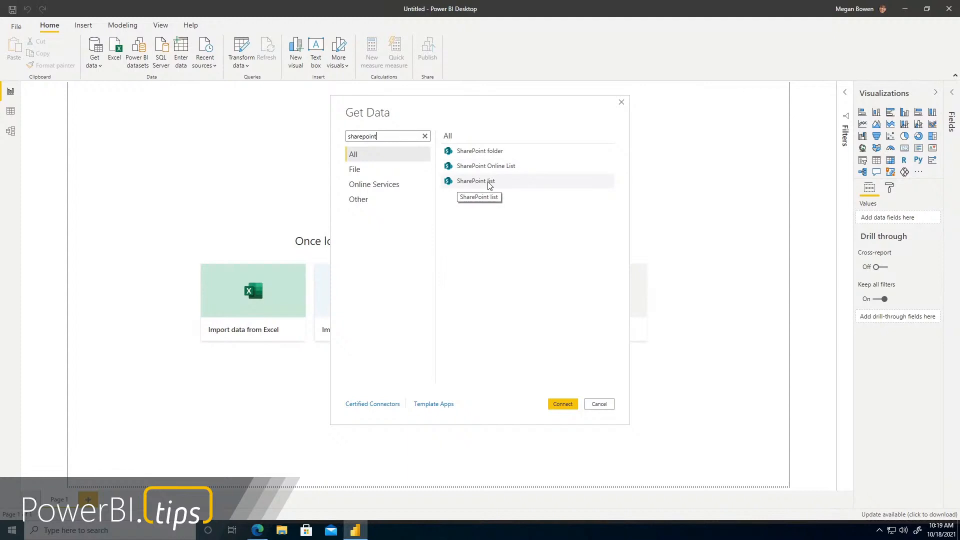
{"action": "left_click", "coordinate": [504, 167]}
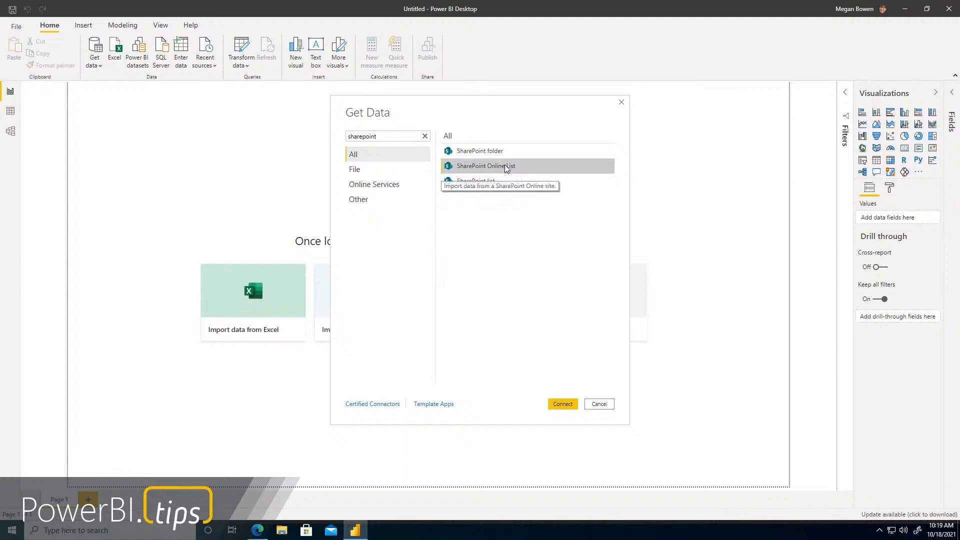
{"action": "left_click", "coordinate": [563, 404]}
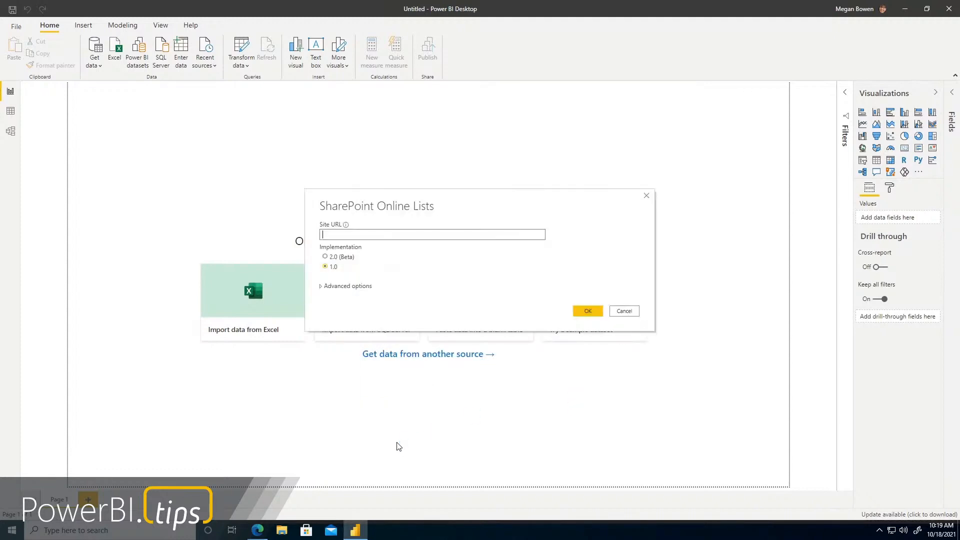
{"action": "left_click", "coordinate": [257, 530]}
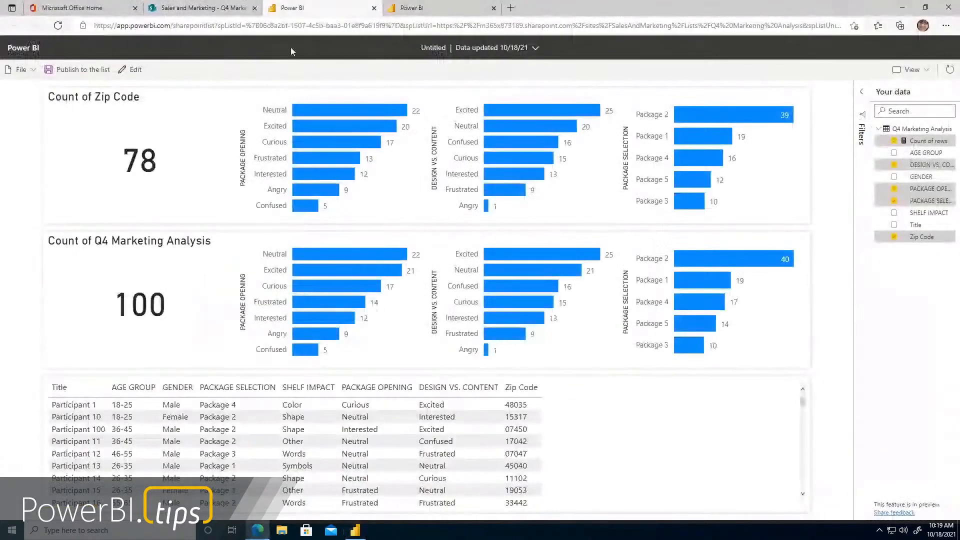
{"action": "left_click", "coordinate": [211, 7]}
{"action": "left_click", "coordinate": [220, 26]}
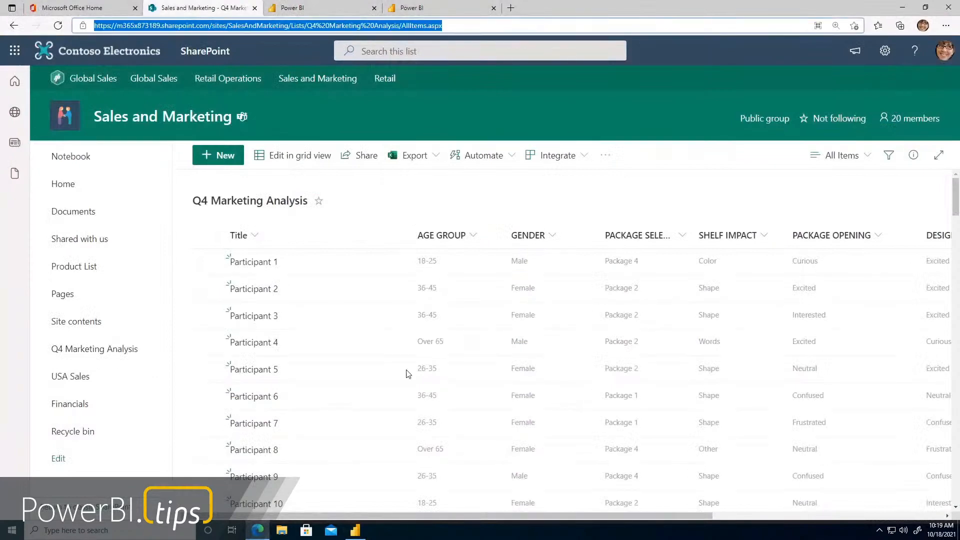
{"action": "left_click", "coordinate": [355, 531]}
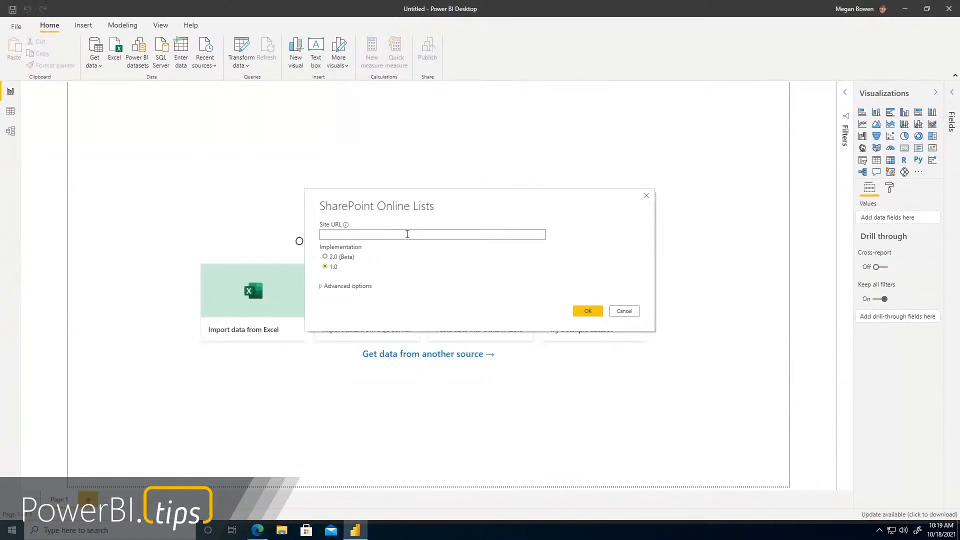
{"action": "key", "text": "ctrl+v"}
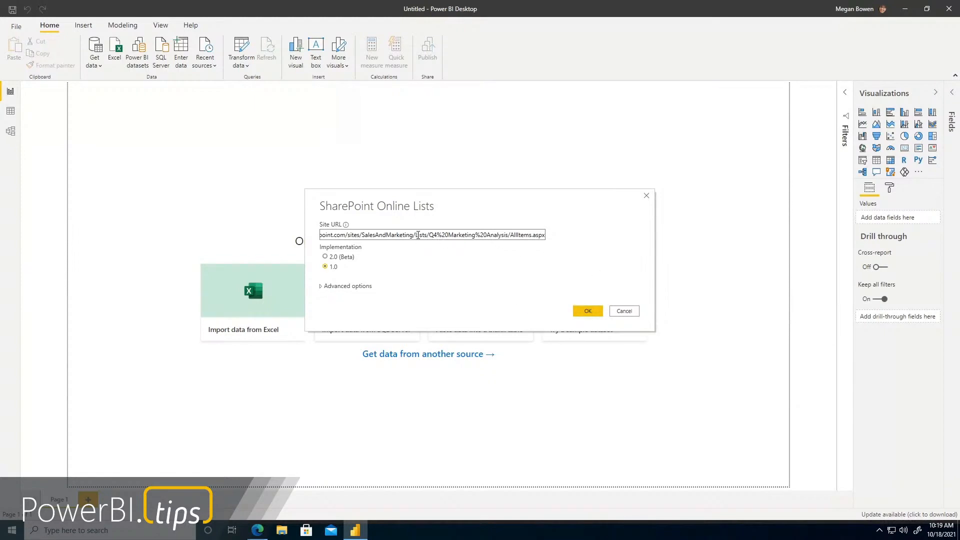
{"action": "left_click_drag", "start_coordinate": [413, 235], "coordinate": [632, 240]}
{"action": "key", "text": "BackSpace"}
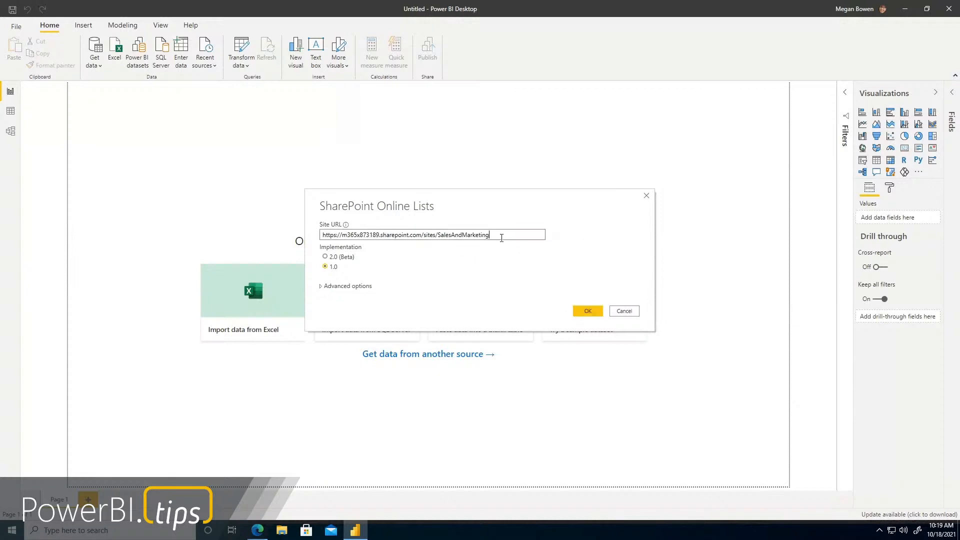
{"action": "left_click", "coordinate": [588, 311]}
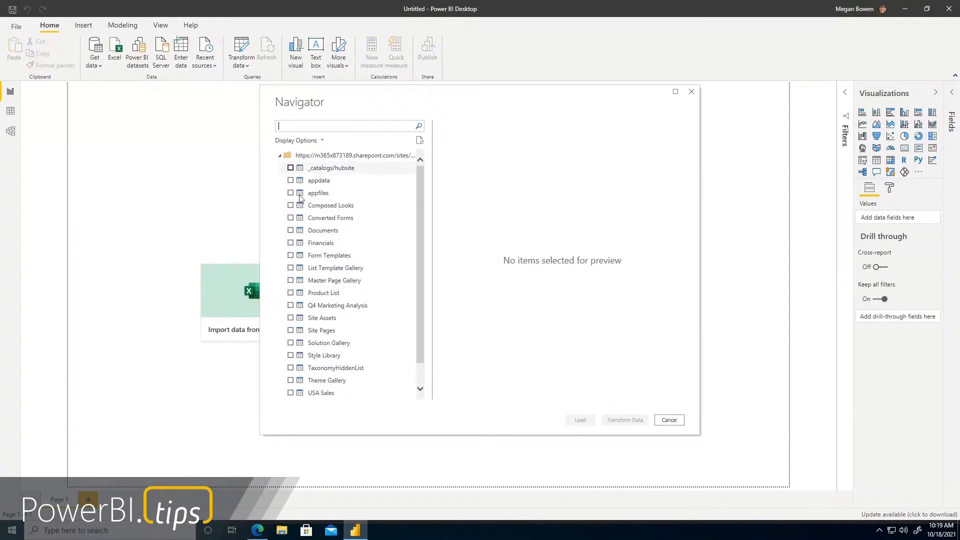
Choose the Q4 Marketing Analysis list in the Navigator and open it for data transformation
{"action": "left_click", "coordinate": [291, 306]}
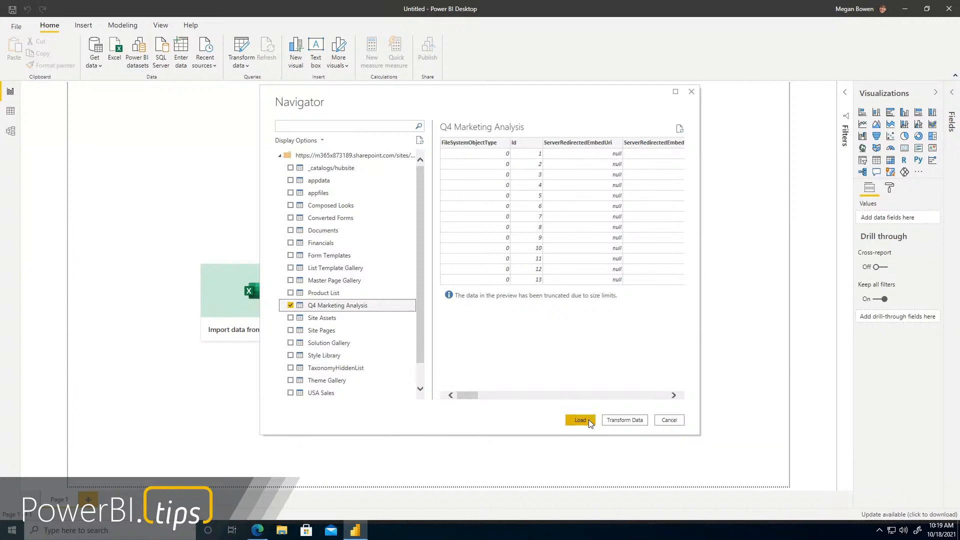
{"action": "left_click", "coordinate": [620, 421]}
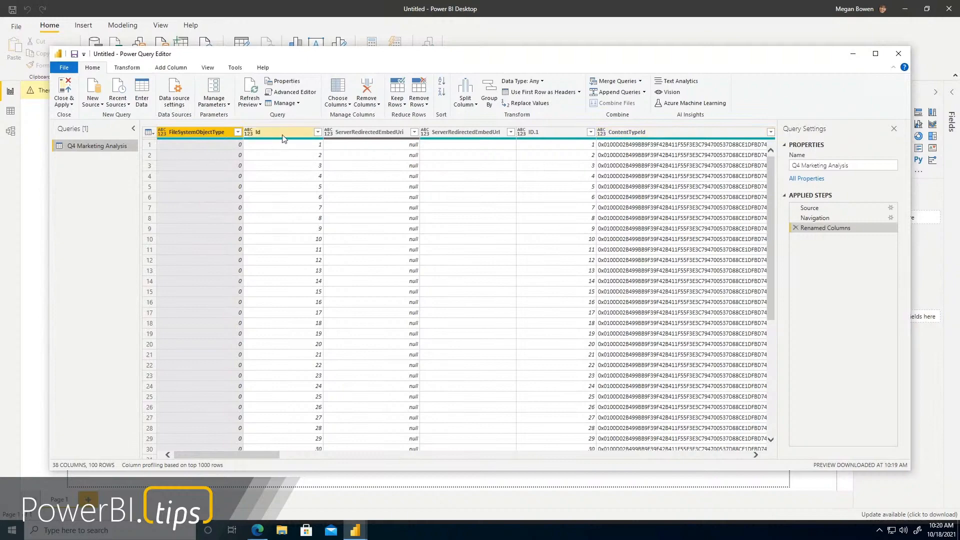
Keep only the columns from field_AGE GROUP through ZipCode, removing all others, and apply the query changes to the report
{"action": "left_click_drag", "start_coordinate": [268, 462], "coordinate": [499, 461]}
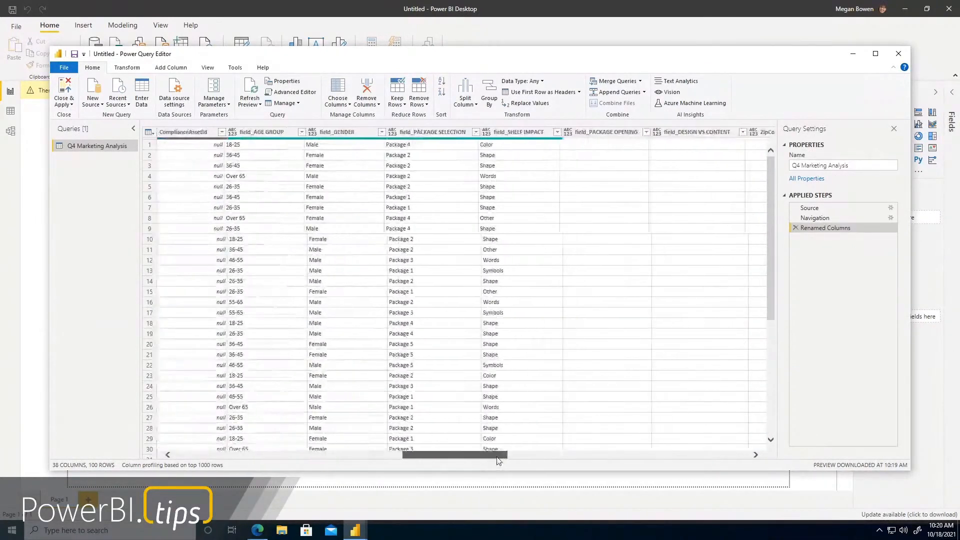
{"action": "left_click", "coordinate": [252, 132]}
{"action": "left_click", "coordinate": [753, 133], "text": "shift"}
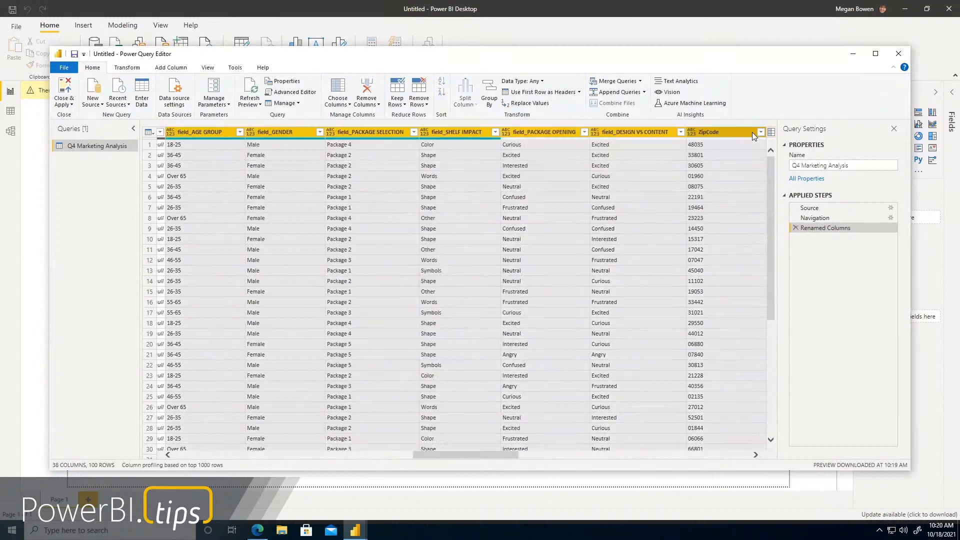
{"action": "right_click", "coordinate": [725, 134]}
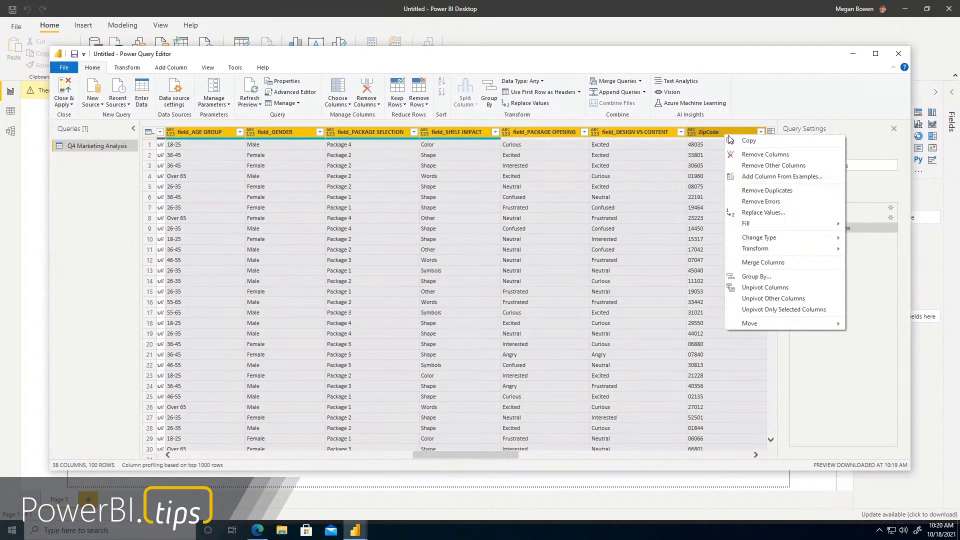
{"action": "left_click", "coordinate": [774, 166]}
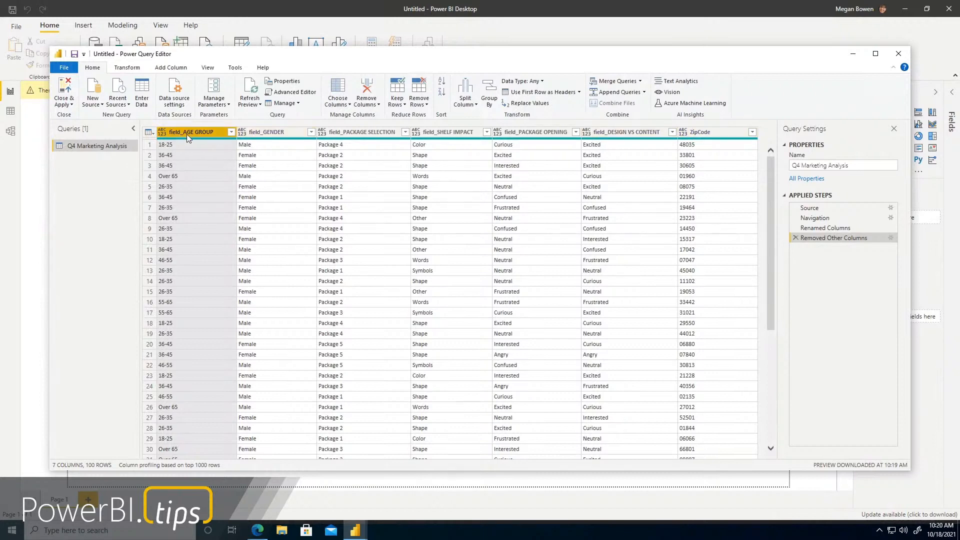
{"action": "left_click", "coordinate": [245, 132], "text": "ctrl"}
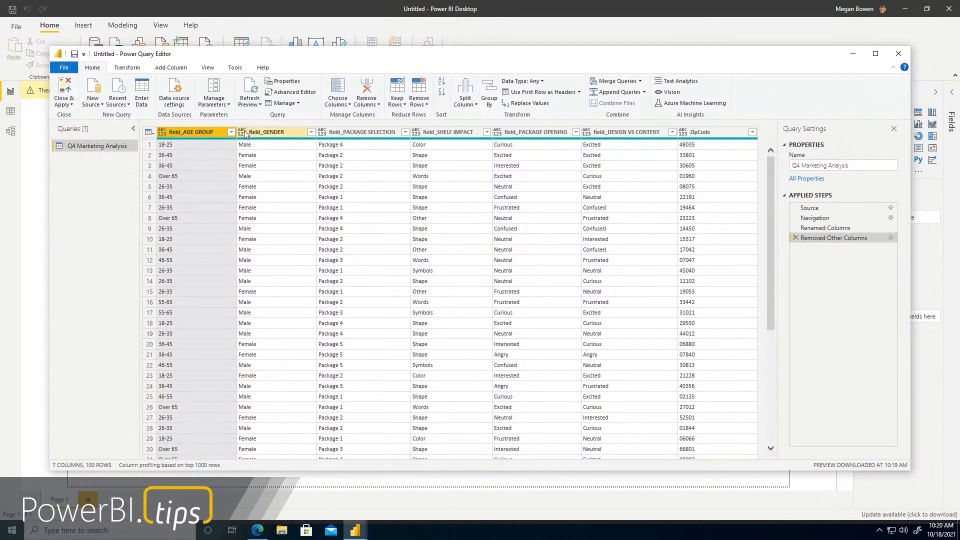
{"action": "left_click", "coordinate": [65, 89]}
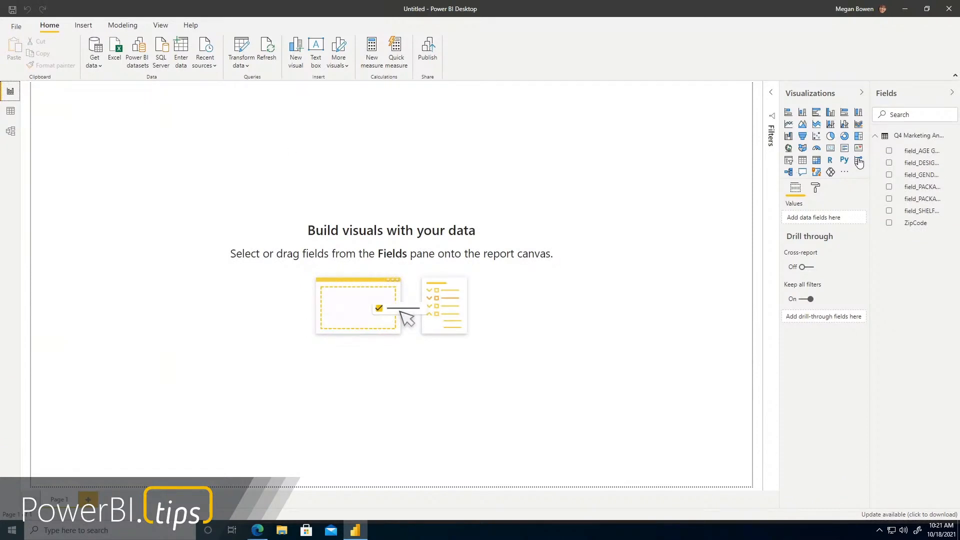
Build a table with field_GENDER, field_PACKAGE OPENING, field_PACKAGE SELECTION and field_SHELF IMPACT, and widen it to fit all four columns
{"action": "left_click", "coordinate": [893, 167]}
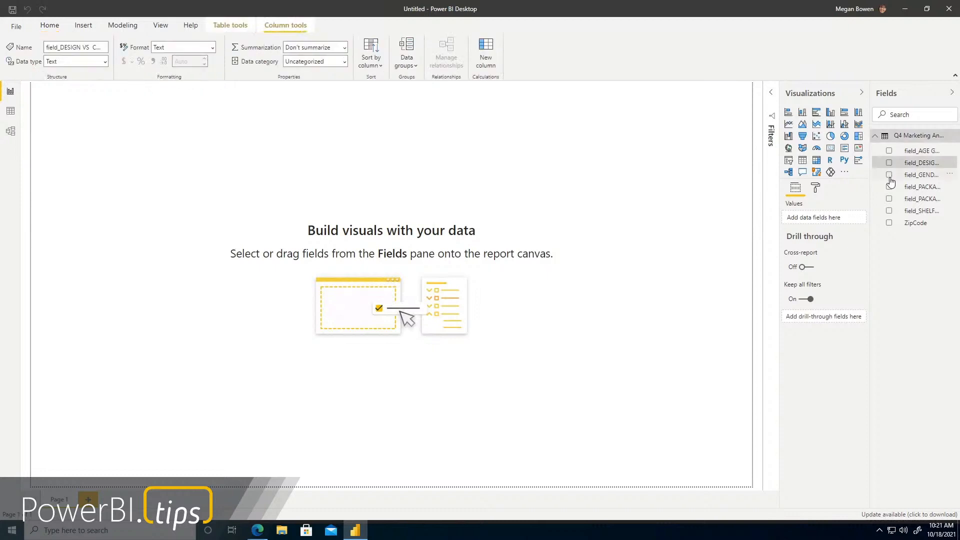
{"action": "left_click", "coordinate": [890, 175]}
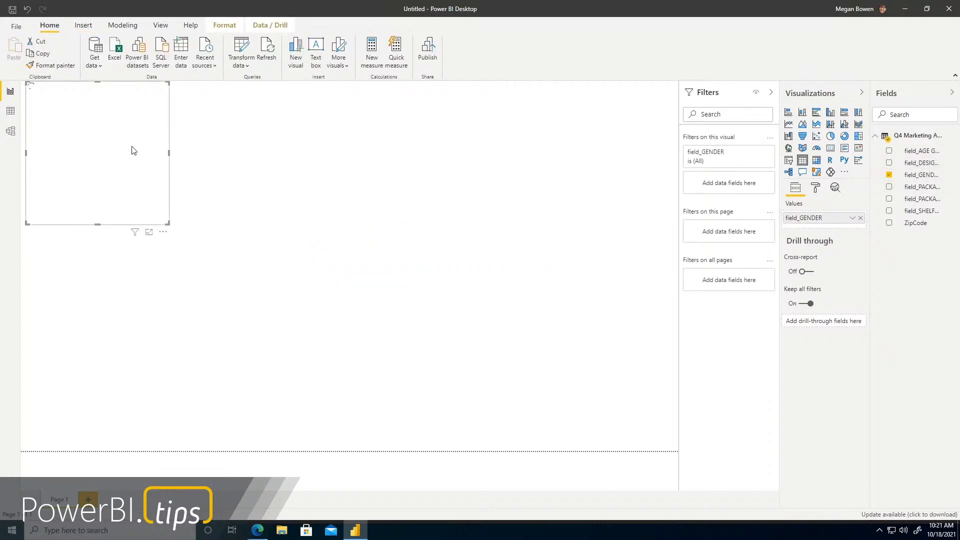
{"action": "left_click", "coordinate": [890, 187]}
{"action": "left_click", "coordinate": [890, 199]}
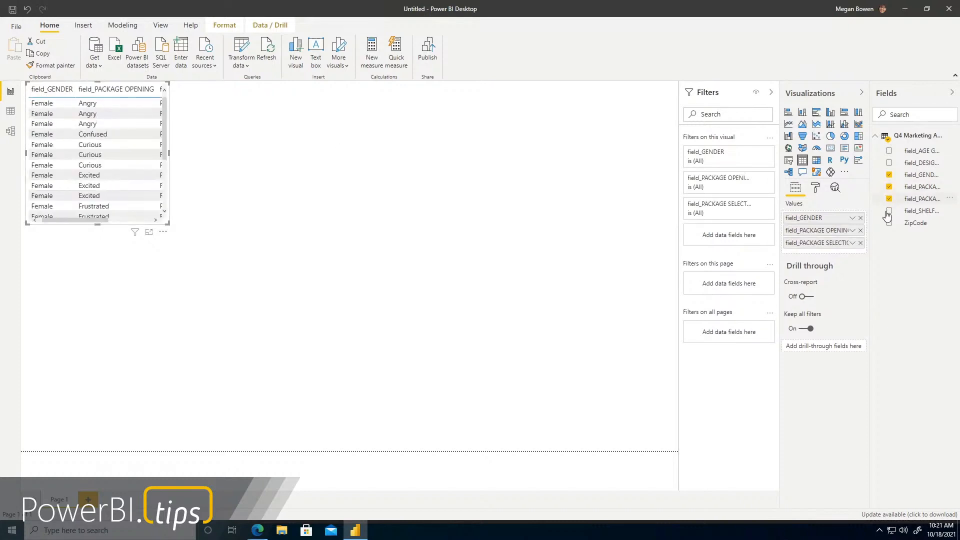
{"action": "left_click", "coordinate": [889, 210]}
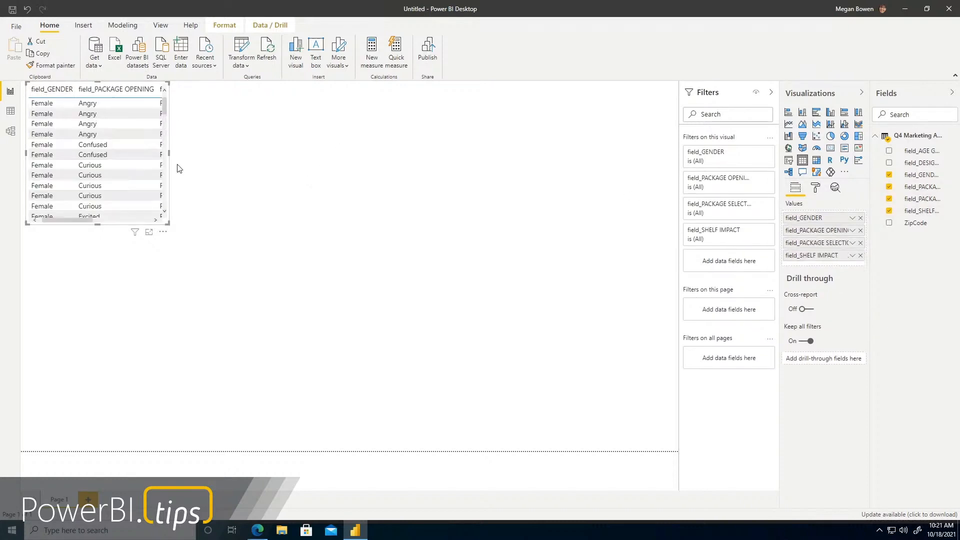
{"action": "left_click_drag", "start_coordinate": [171, 153], "coordinate": [322, 153]}
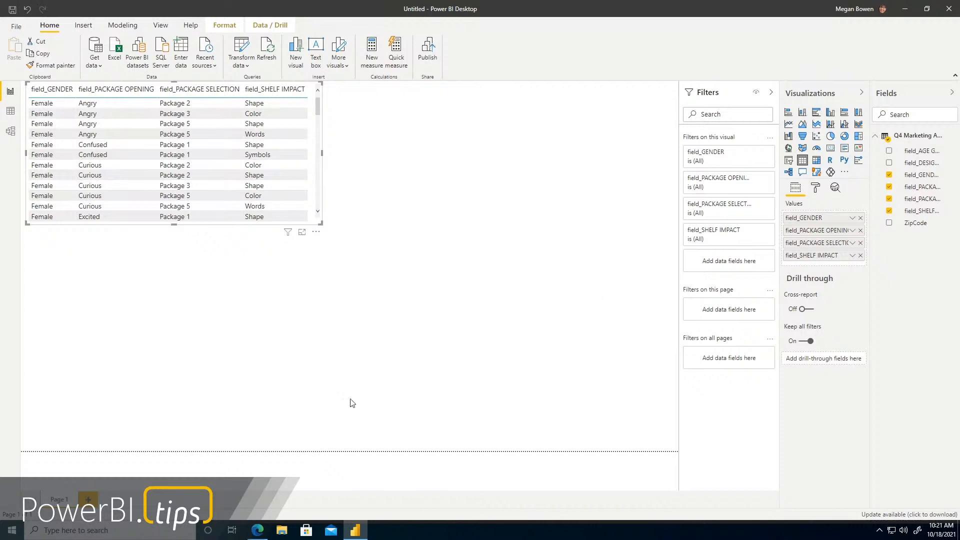
Switch to Microsoft Edge, return to the Q4 Marketing Analysis Power BI report and examine its report filters
{"action": "mouse_move", "coordinate": [264, 534]}
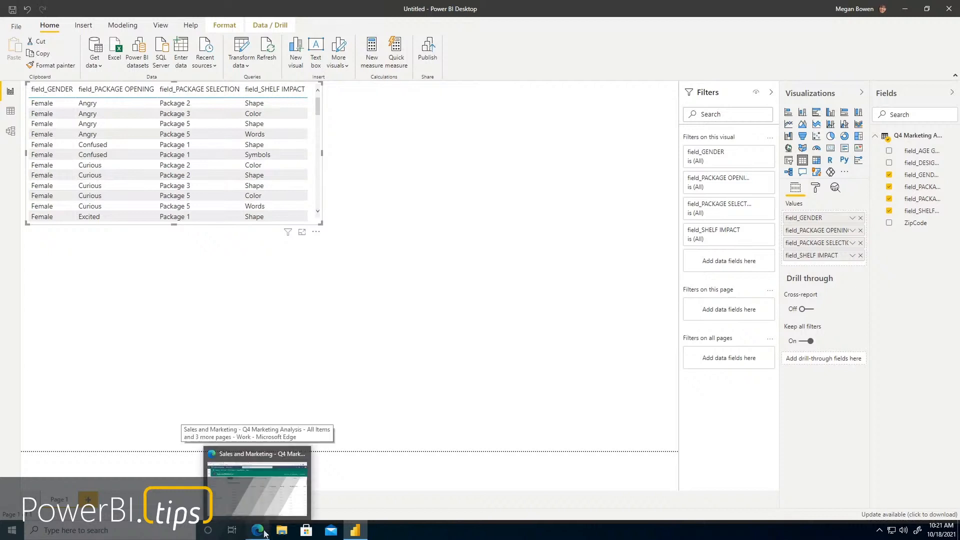
{"action": "left_click", "coordinate": [260, 487]}
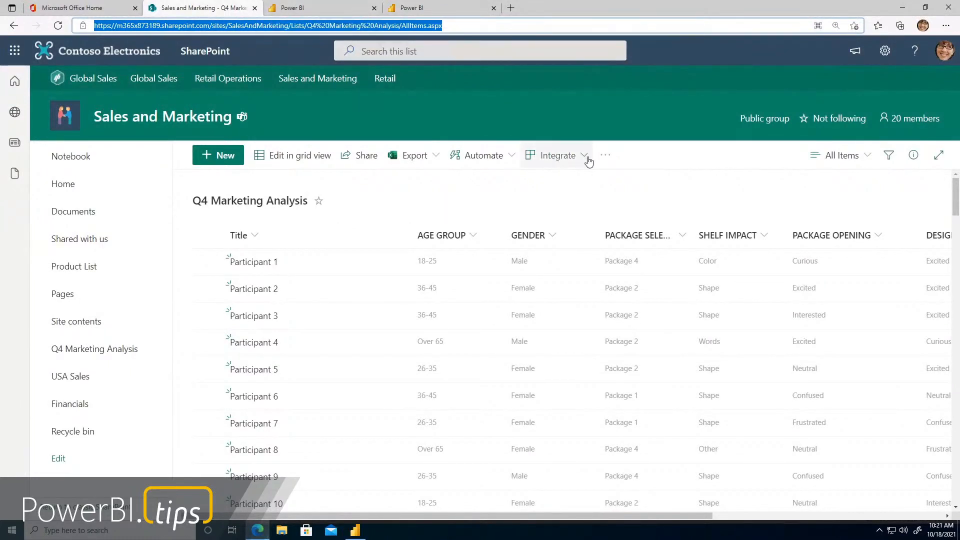
{"action": "left_click", "coordinate": [324, 5]}
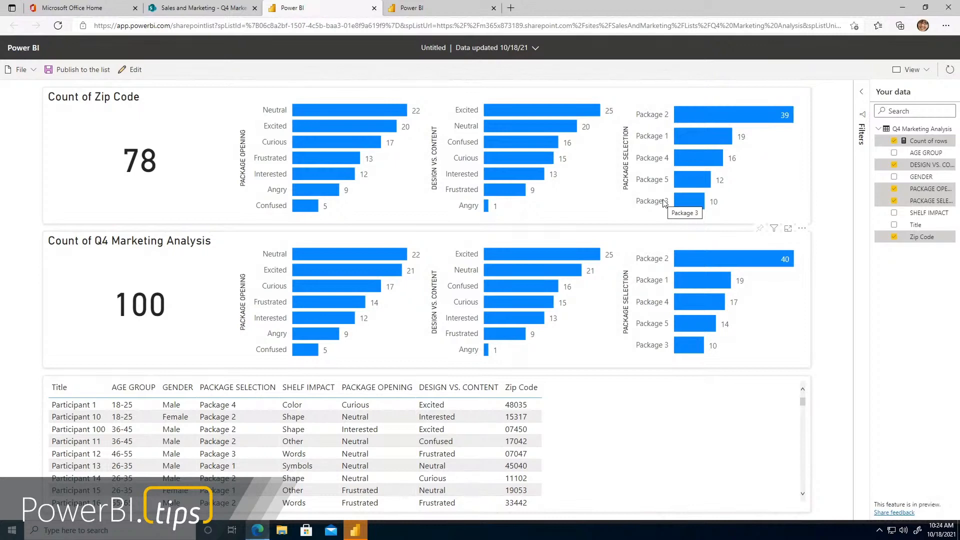
{"action": "left_click", "coordinate": [863, 102]}
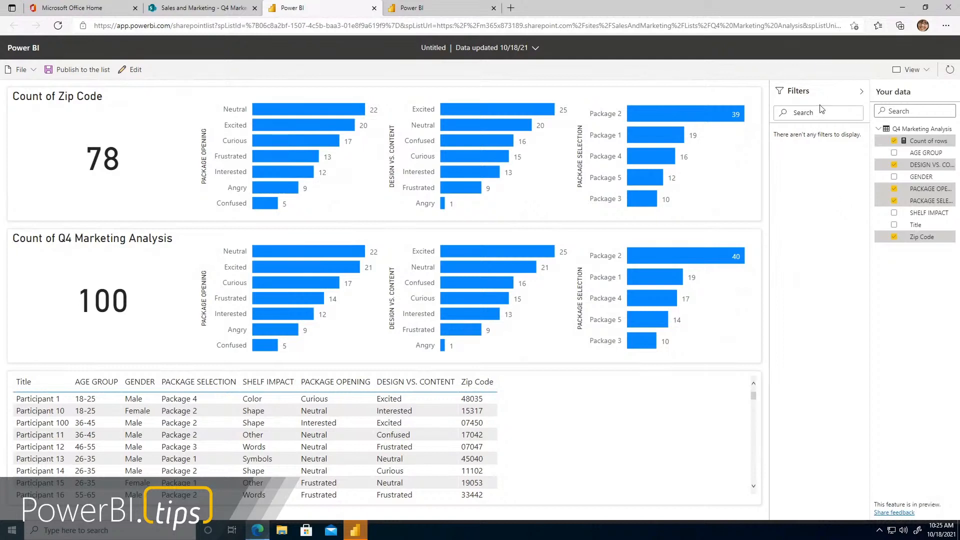
{"action": "left_click", "coordinate": [862, 91]}
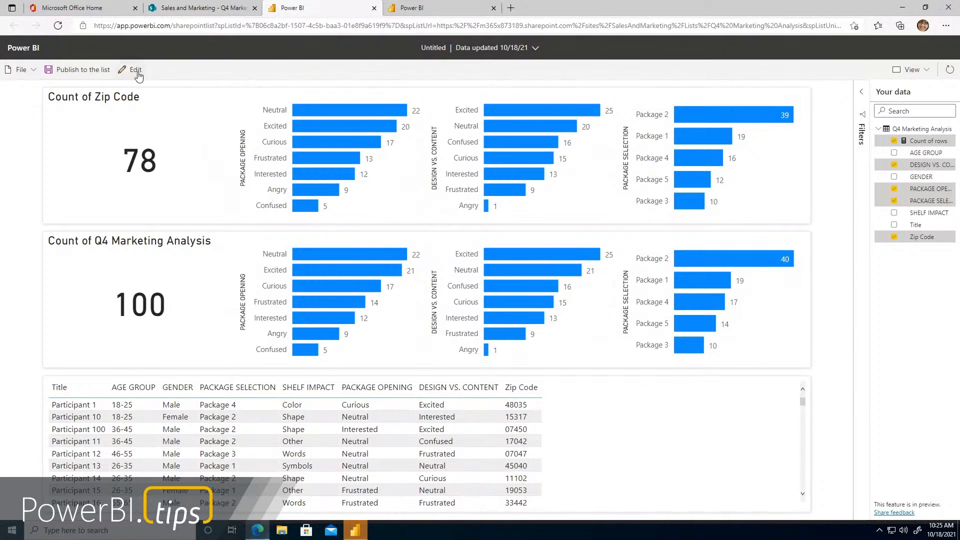
Put the web report into edit mode and expand the Q4 Marketing Analysis table to list its fields
{"action": "left_click", "coordinate": [135, 70]}
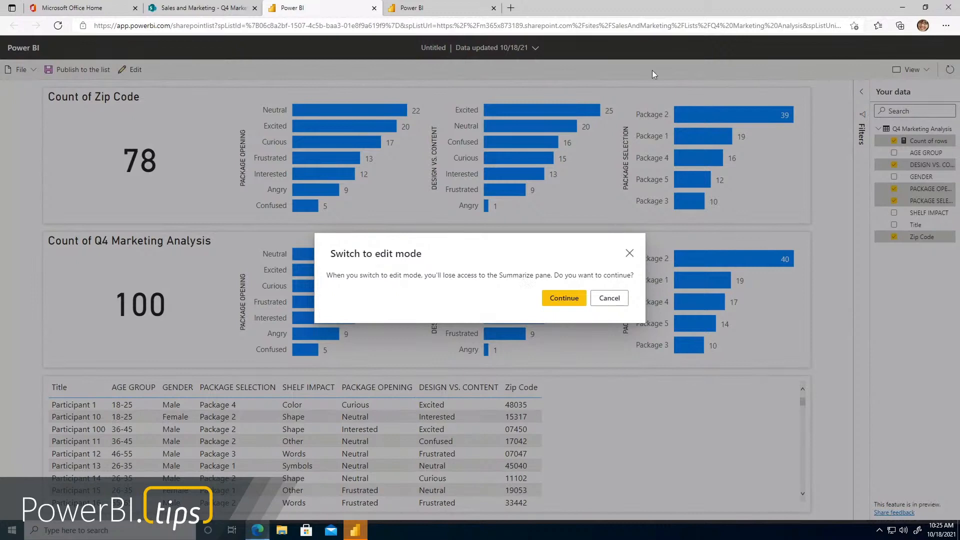
{"action": "left_click", "coordinate": [576, 299]}
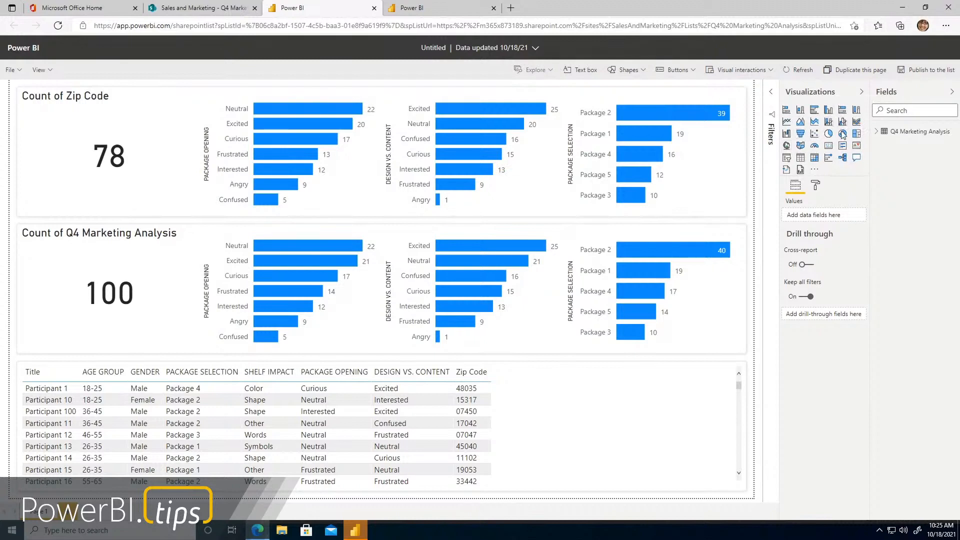
{"action": "left_click", "coordinate": [876, 133]}
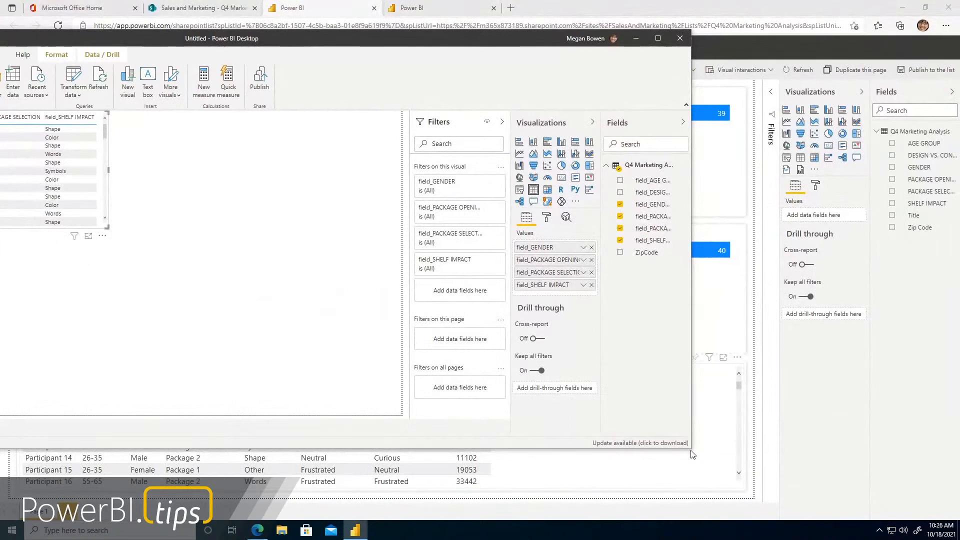
Arrange the Power BI Desktop window beside the web report, compare their Filters, Visualizations and Fields panes, and return to the web report
{"action": "left_click_drag", "start_coordinate": [690, 451], "coordinate": [764, 514]}
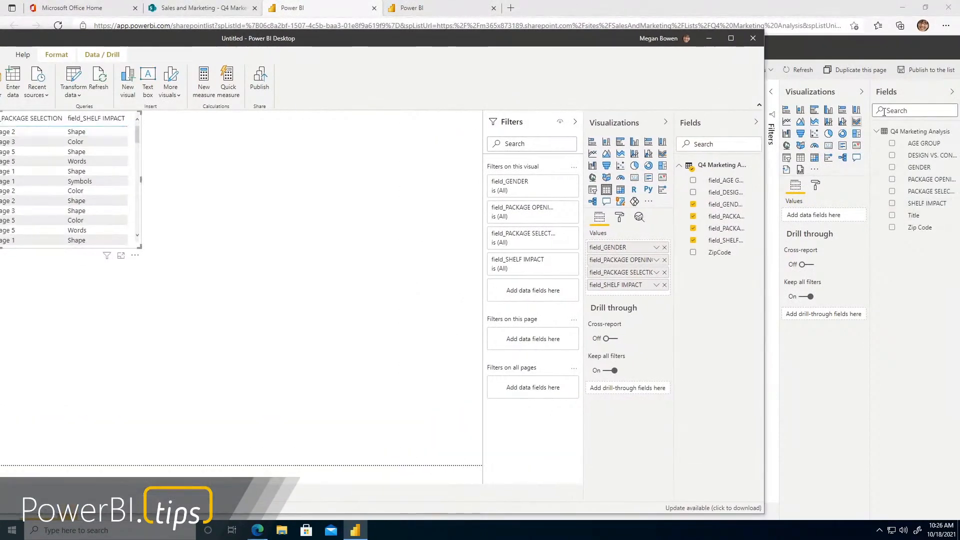
{"action": "left_click_drag", "start_coordinate": [607, 39], "coordinate": [503, 39]}
{"action": "left_click", "coordinate": [770, 88]}
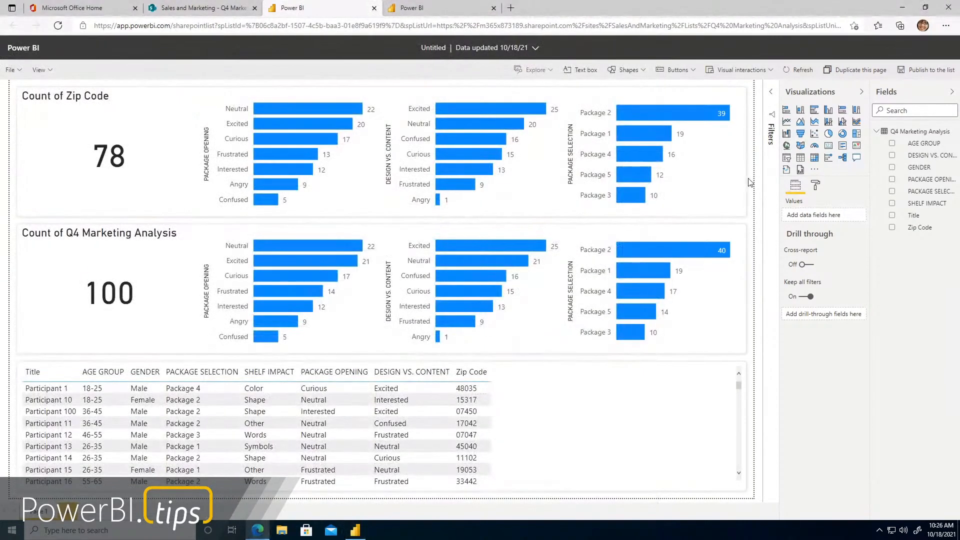
{"action": "left_click", "coordinate": [771, 92]}
{"action": "left_click", "coordinate": [356, 531]}
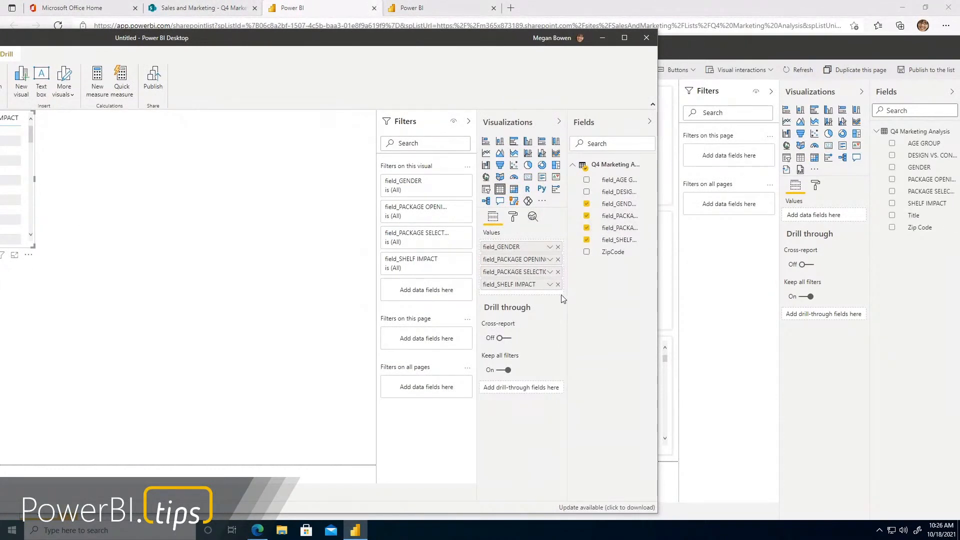
{"action": "left_click", "coordinate": [602, 38]}
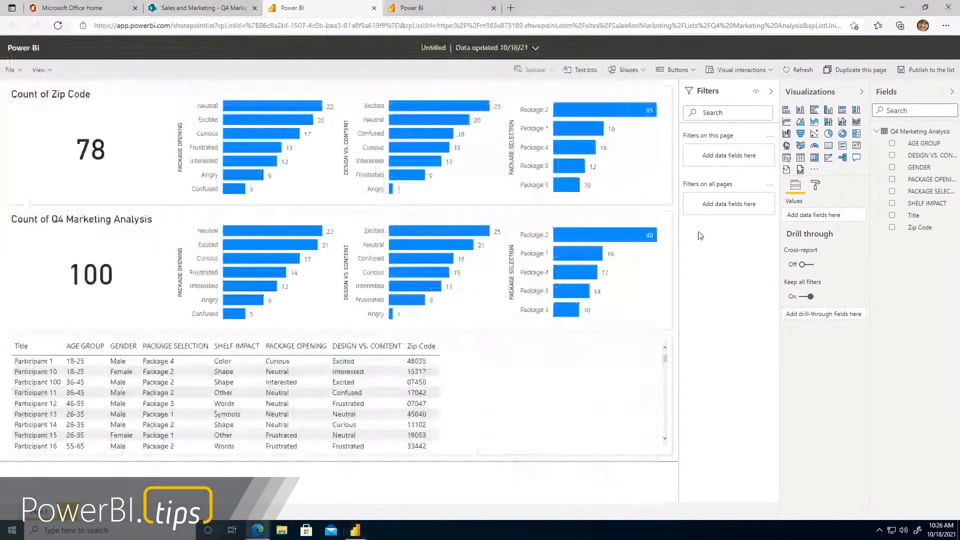
Convert both DESIGN VS. CONTENT bar charts to clustered column charts and the Count of Zip Code row's PACKAGE SELECTION chart to a pie chart
{"action": "left_click", "coordinate": [476, 183]}
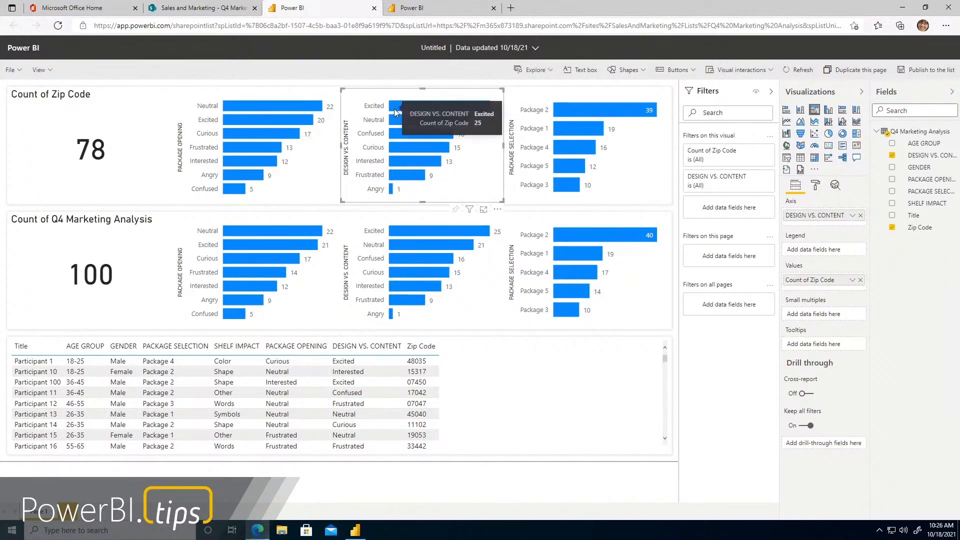
{"action": "left_click", "coordinate": [831, 113]}
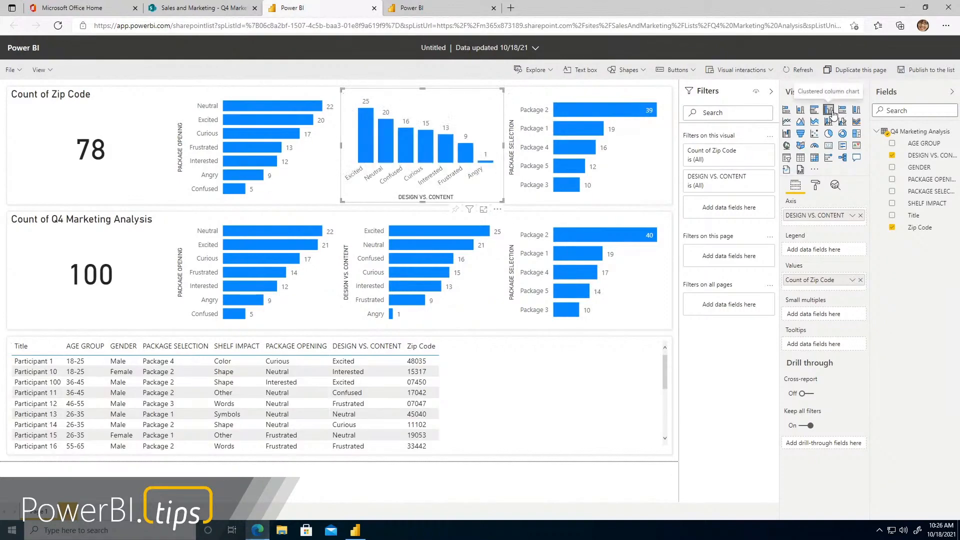
{"action": "left_click", "coordinate": [384, 226]}
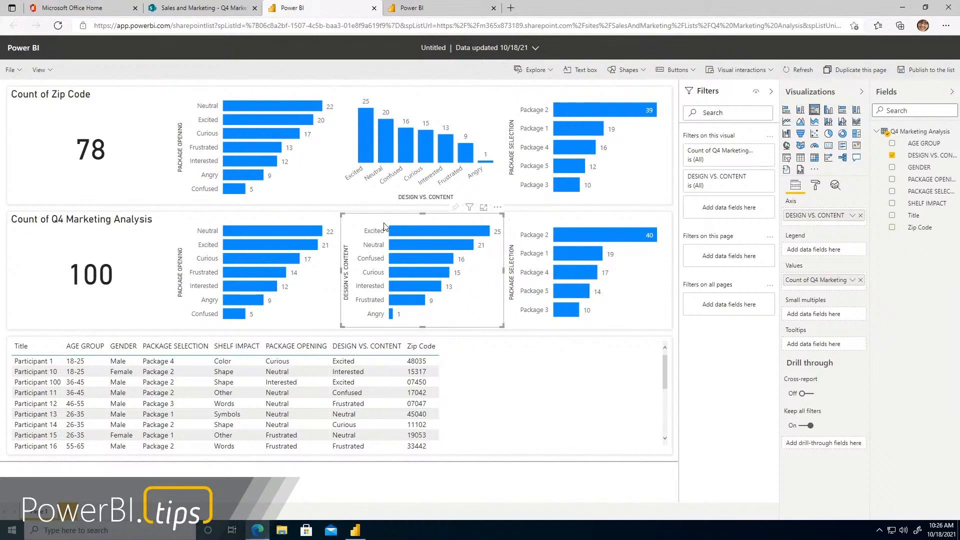
{"action": "left_click", "coordinate": [828, 113]}
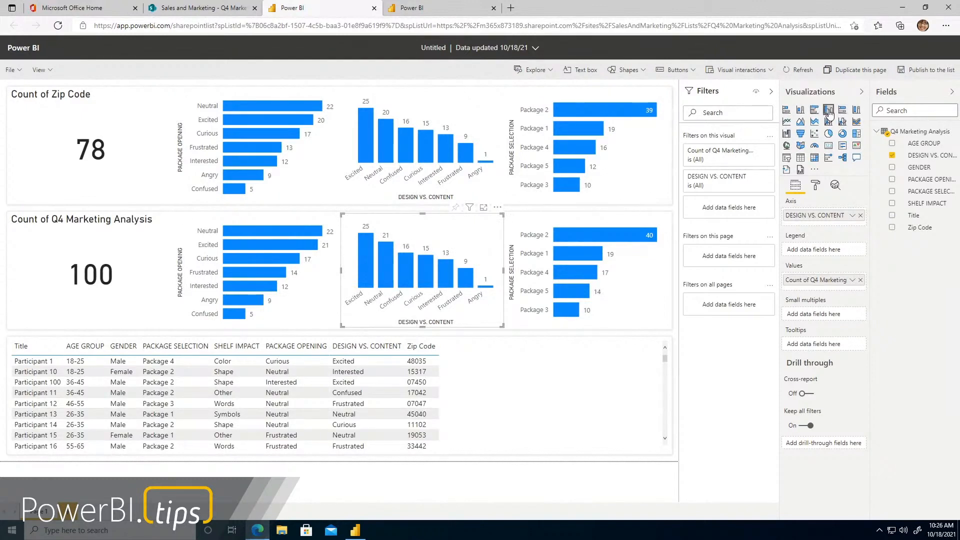
{"action": "left_click", "coordinate": [636, 165]}
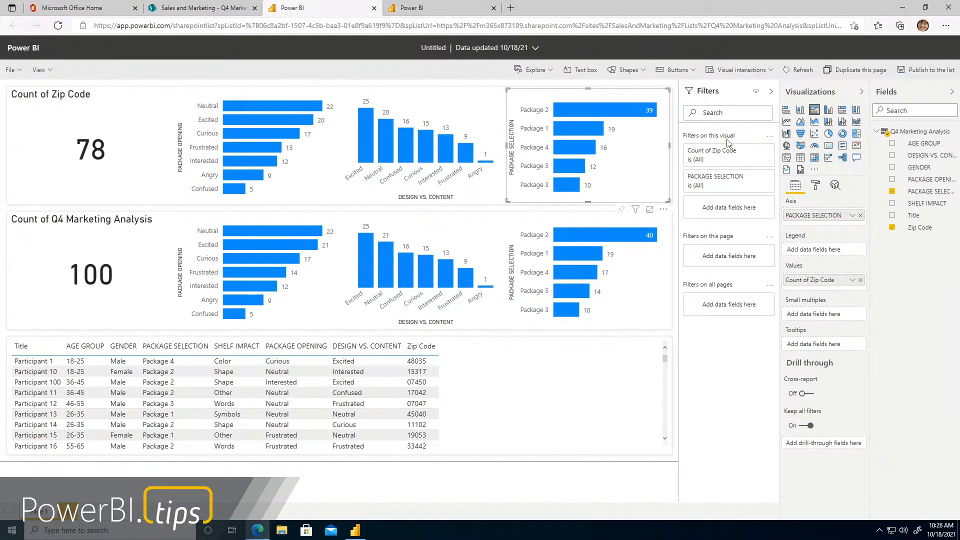
{"action": "left_click", "coordinate": [828, 136]}
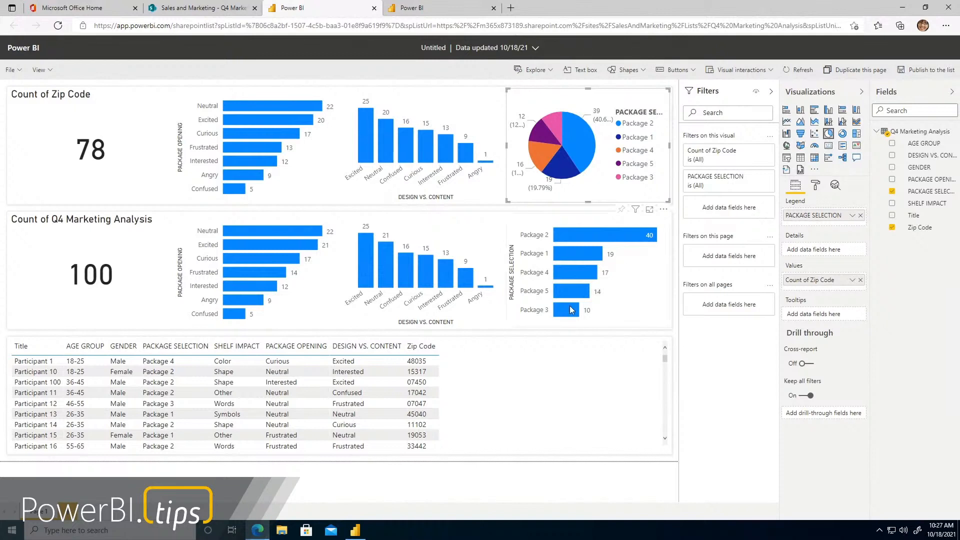
Remove Zip Code from the participant table and narrow the table to the width of its remaining columns
{"action": "left_click", "coordinate": [546, 379]}
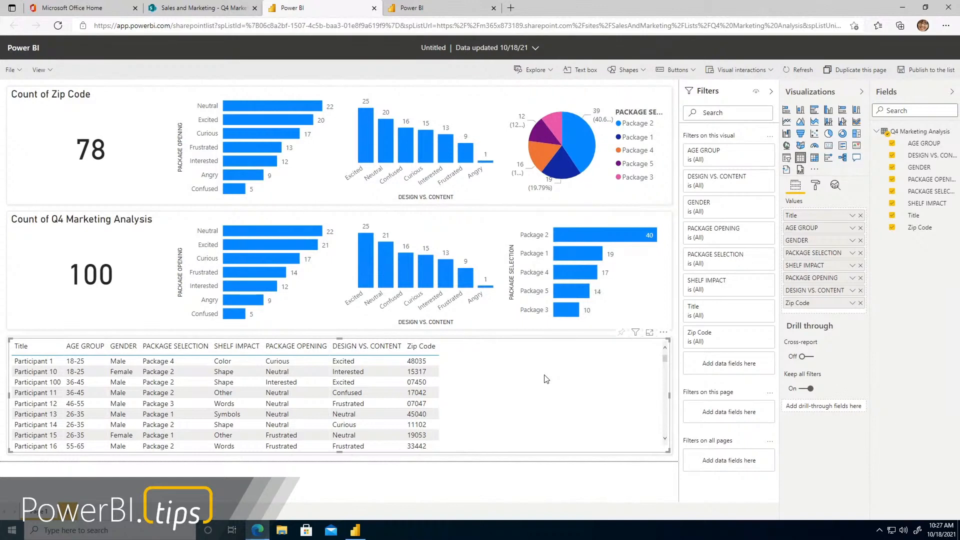
{"action": "left_click", "coordinate": [892, 228]}
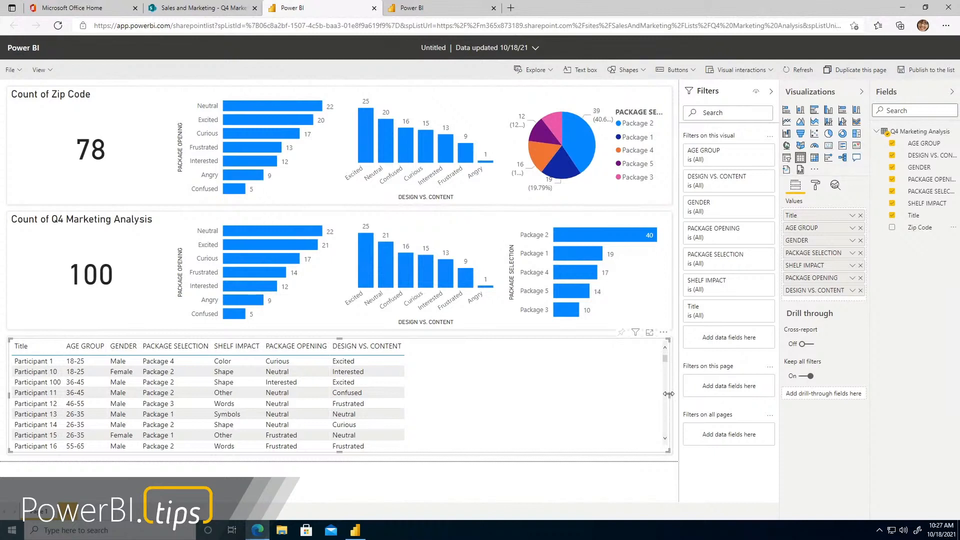
{"action": "left_click_drag", "start_coordinate": [669, 394], "coordinate": [418, 394]}
Add a map visual that fills the empty space beside the participant table and use Zip Code as its location
{"action": "left_click", "coordinate": [611, 375]}
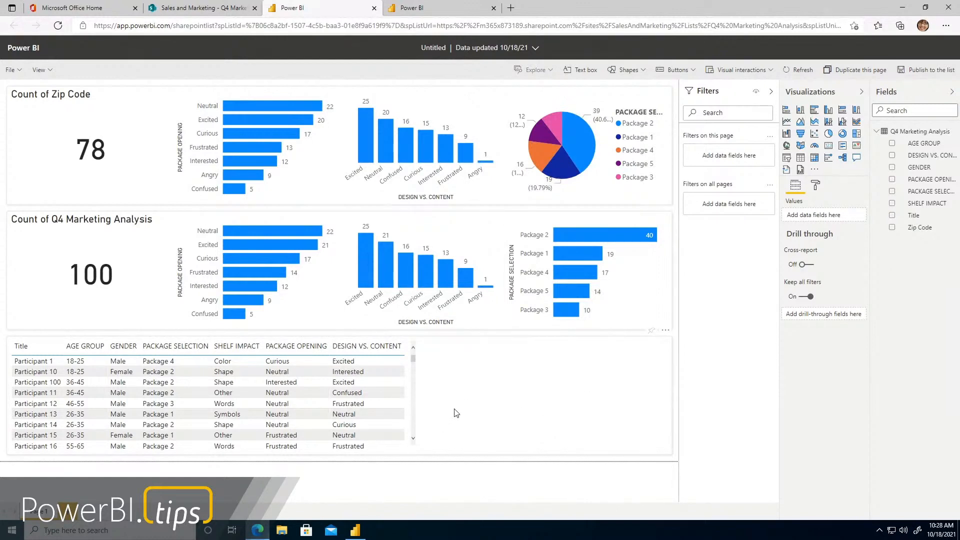
{"action": "left_click", "coordinate": [788, 147]}
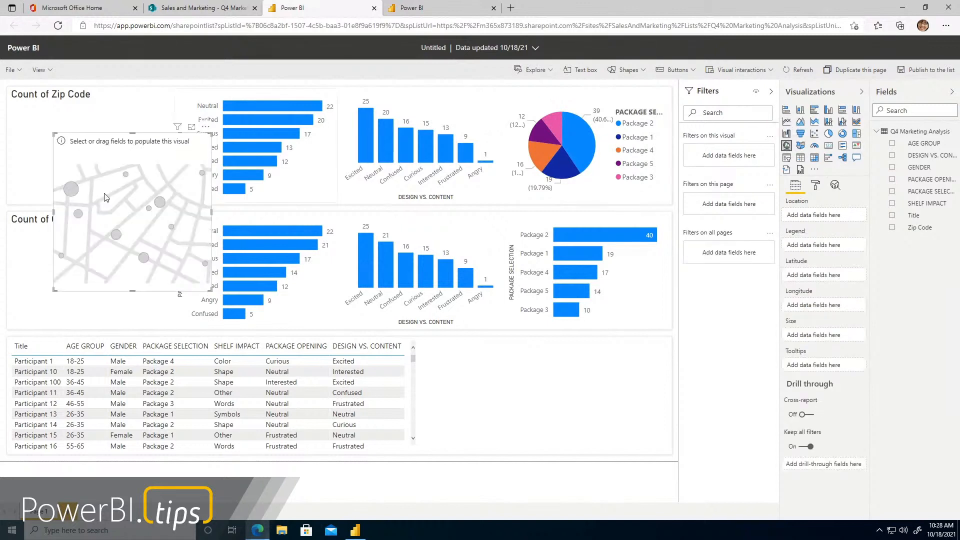
{"action": "left_click_drag", "start_coordinate": [196, 215], "coordinate": [497, 345]}
{"action": "mouse_move", "coordinate": [579, 295]}
{"action": "left_mouse_down"}
{"action": "mouse_move", "coordinate": [610, 325]}
{"action": "mouse_move", "coordinate": [668, 342]}
{"action": "left_mouse_up"}
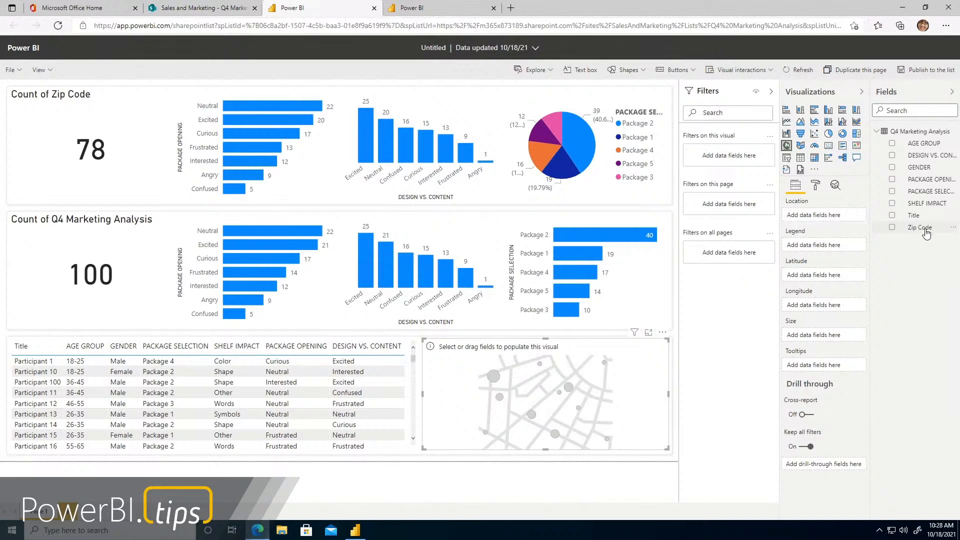
{"action": "left_click_drag", "start_coordinate": [926, 229], "coordinate": [833, 215]}
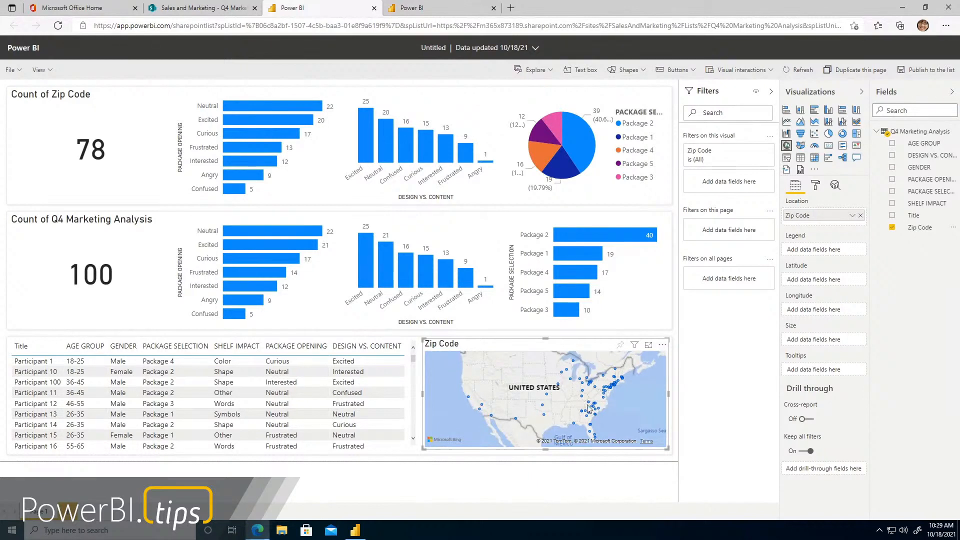
Examine the plotted zip code locations on the map, from the northeastern states out to the whole United States
{"action": "scroll", "coordinate": [626, 401], "scroll_direction": "up", "scroll_amount": 2}
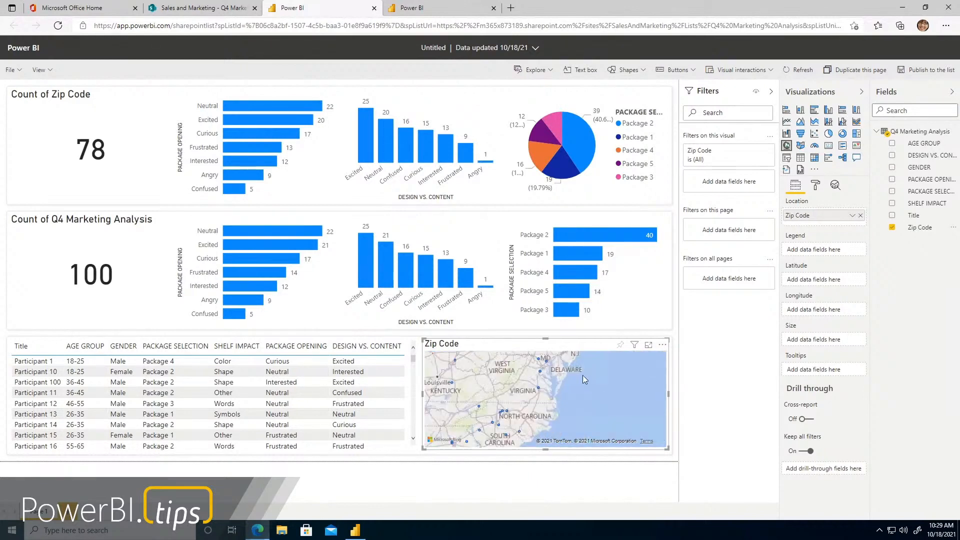
{"action": "left_click_drag", "start_coordinate": [584, 375], "coordinate": [592, 406]}
{"action": "scroll", "coordinate": [600, 408], "scroll_direction": "up", "scroll_amount": 2}
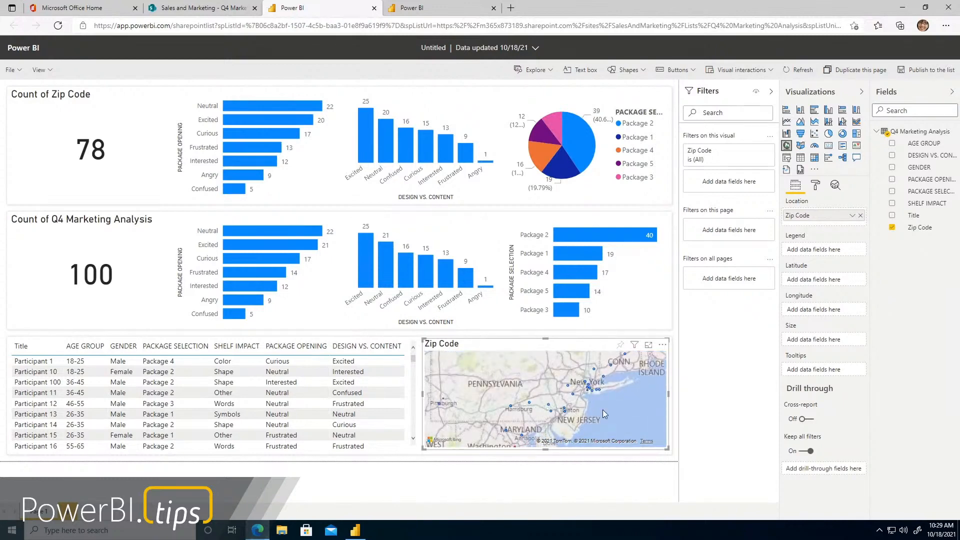
{"action": "scroll", "coordinate": [593, 401], "scroll_direction": "down", "scroll_amount": 2}
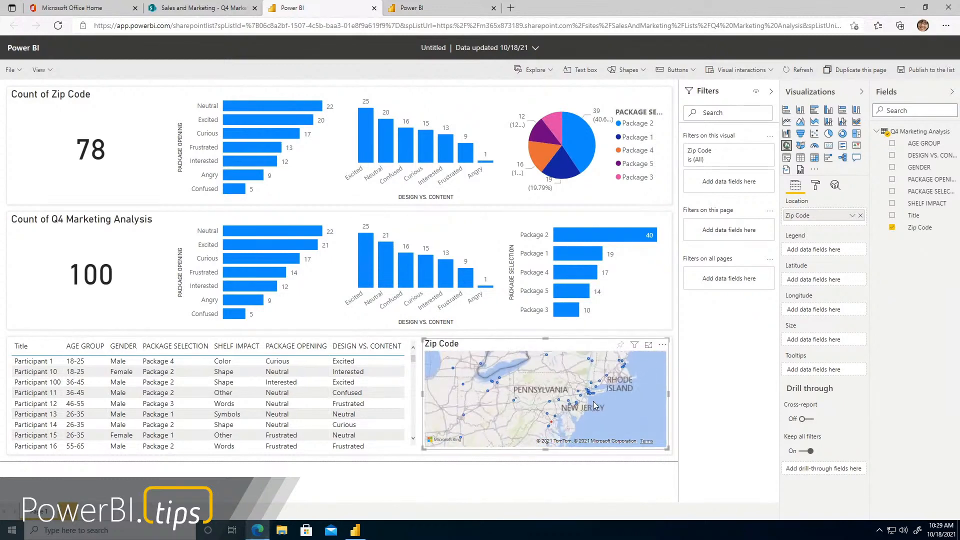
{"action": "scroll", "coordinate": [593, 401], "scroll_direction": "down", "scroll_amount": 4}
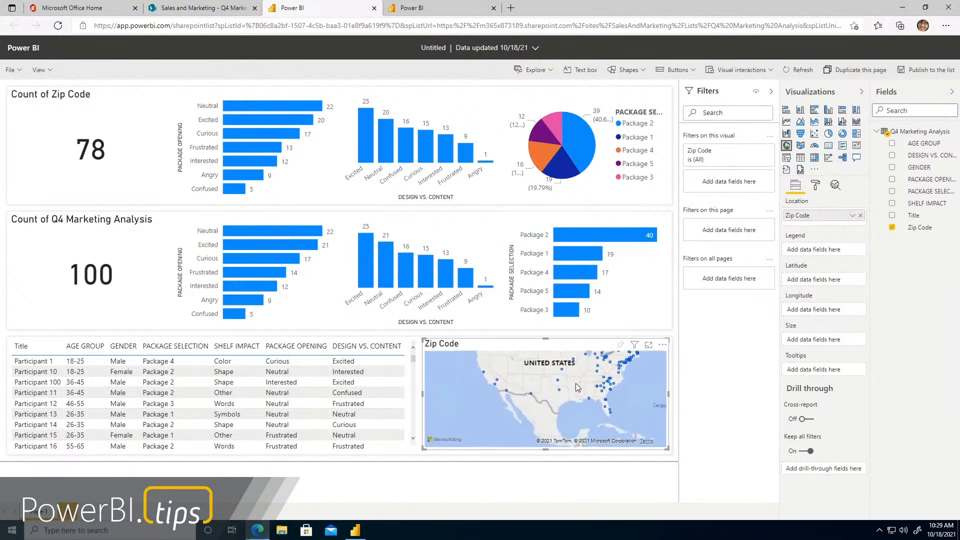
{"action": "scroll", "coordinate": [574, 398], "scroll_direction": "up", "scroll_amount": 2}
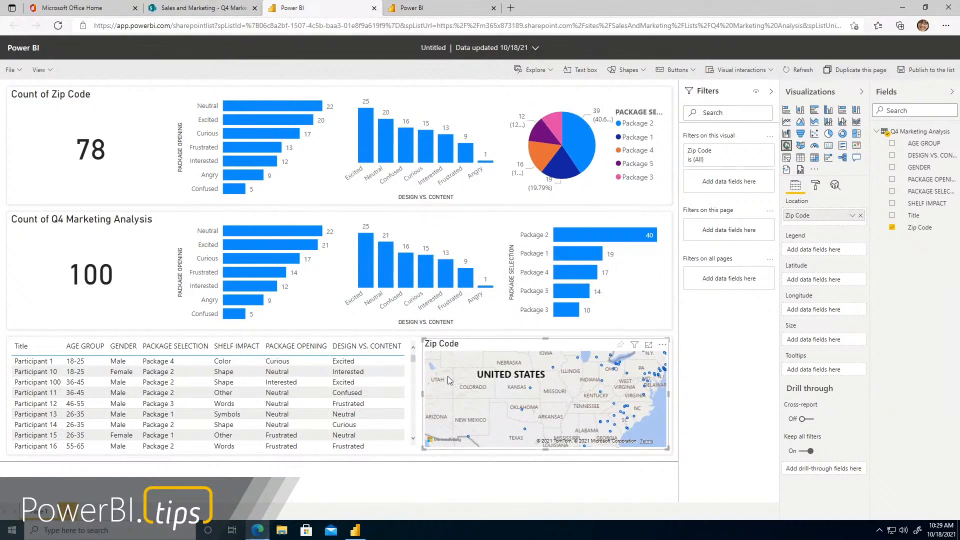
Switch to the Sales and Marketing SharePoint site, open the Financials list and visualize the list with Power BI
{"action": "left_click", "coordinate": [196, 6]}
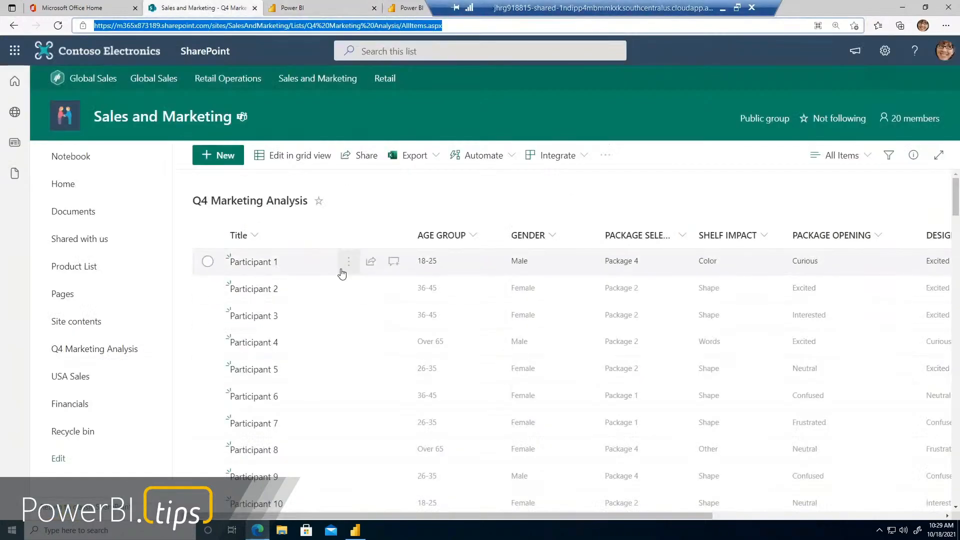
{"action": "left_click", "coordinate": [95, 356]}
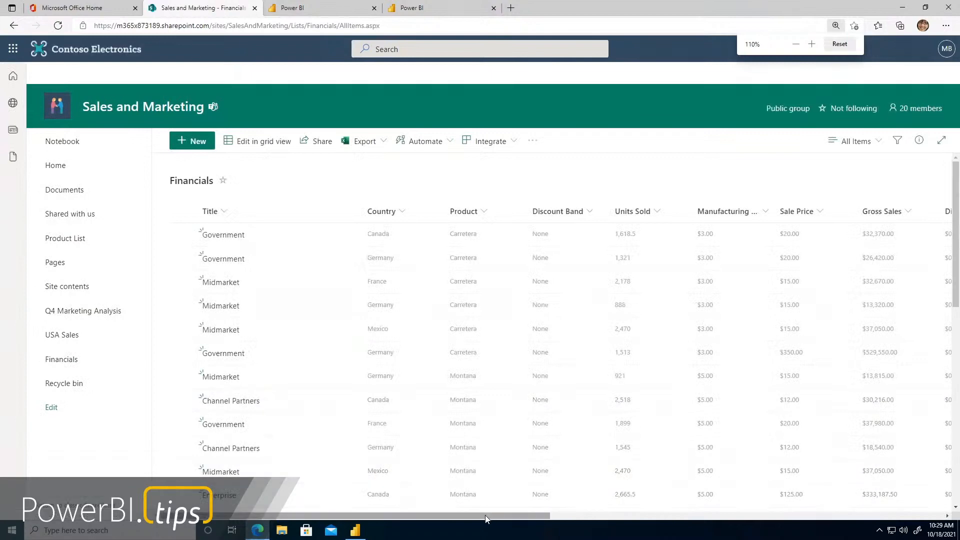
{"action": "left_click_drag", "start_coordinate": [651, 522], "coordinate": [456, 522]}
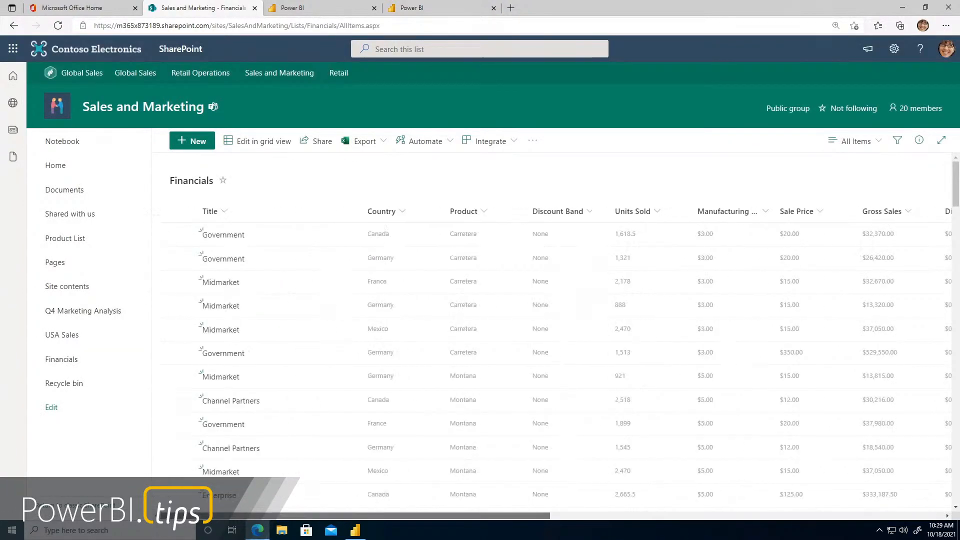
{"action": "left_click", "coordinate": [508, 145]}
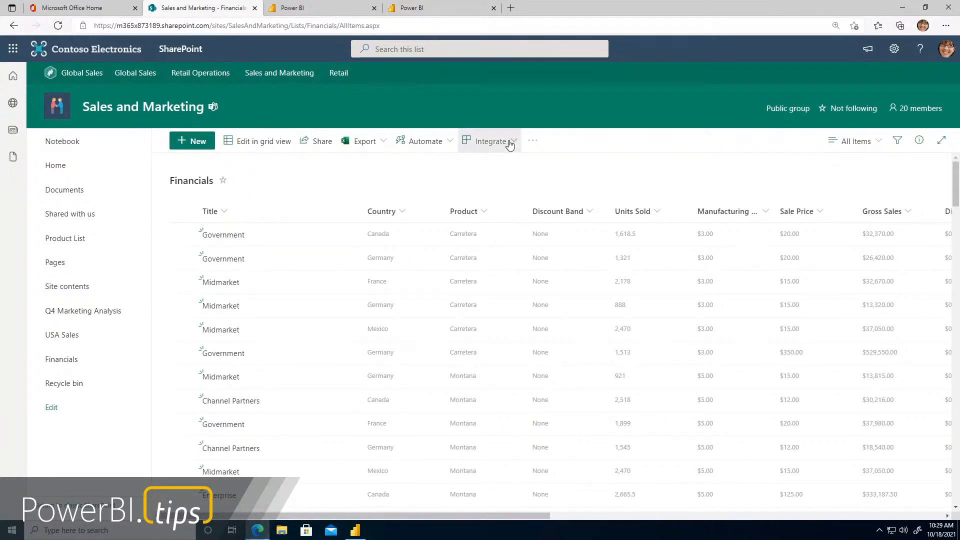
{"action": "mouse_move", "coordinate": [490, 203]}
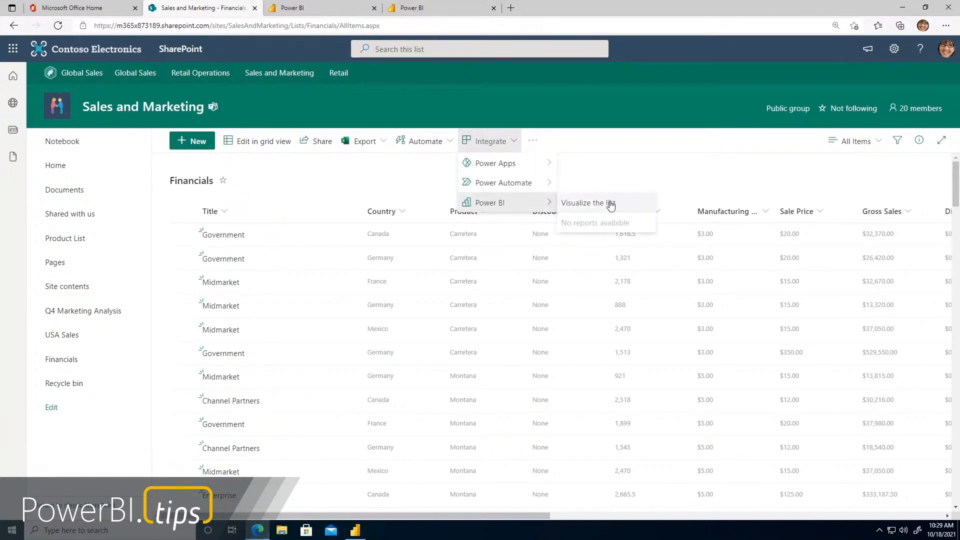
{"action": "left_click", "coordinate": [610, 203]}
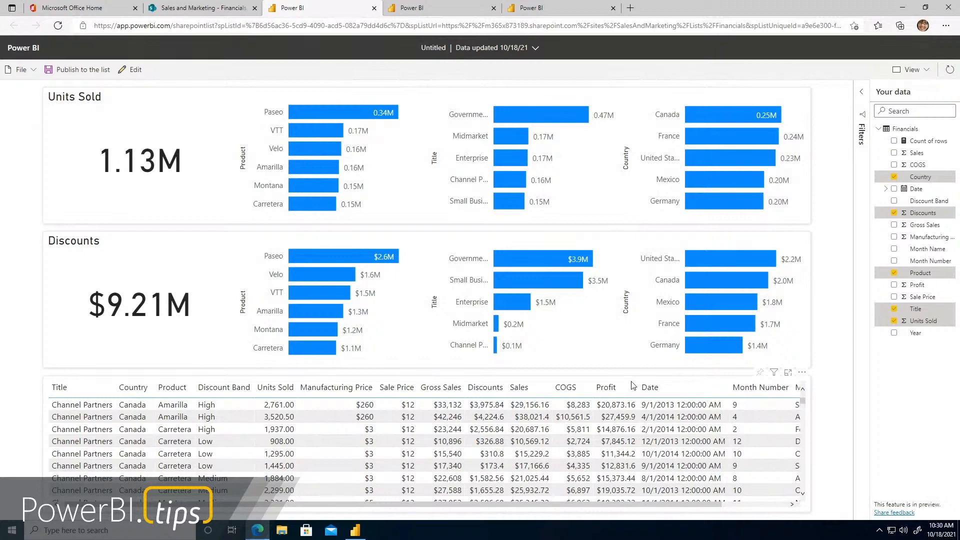
Review the columns of the Financials report's table, put the report into edit mode and expand the Financials fields
{"action": "left_click_drag", "start_coordinate": [629, 506], "coordinate": [218, 517]}
{"action": "left_click", "coordinate": [131, 72]}
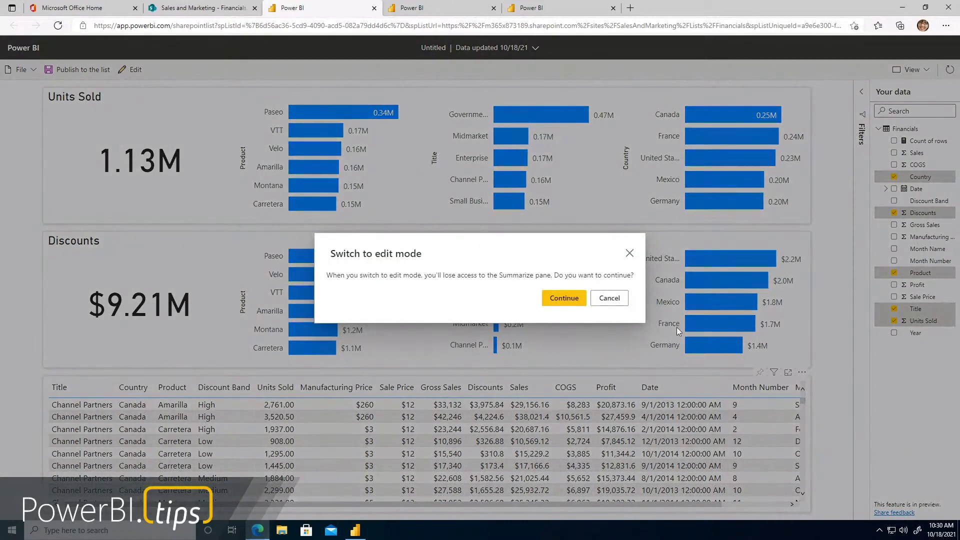
{"action": "left_click", "coordinate": [554, 298]}
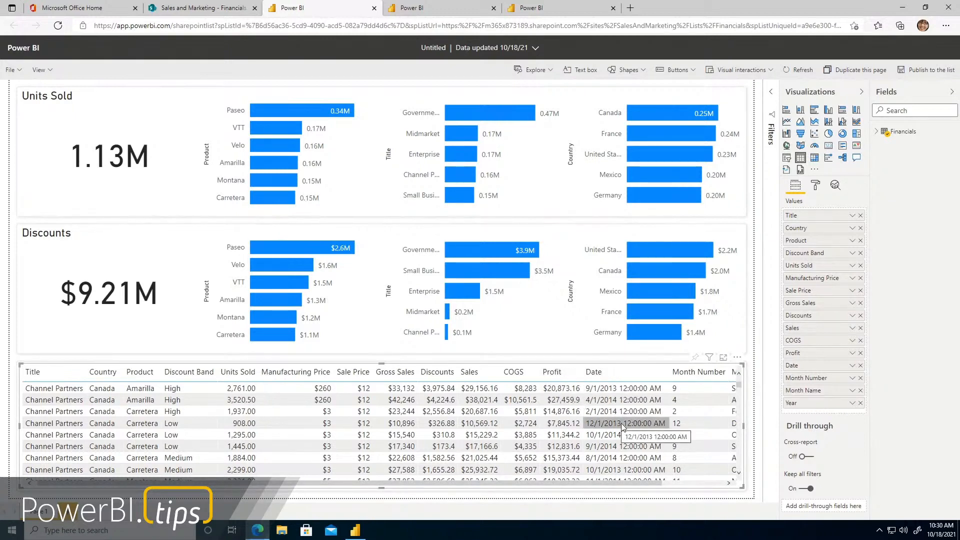
{"action": "left_click", "coordinate": [878, 132]}
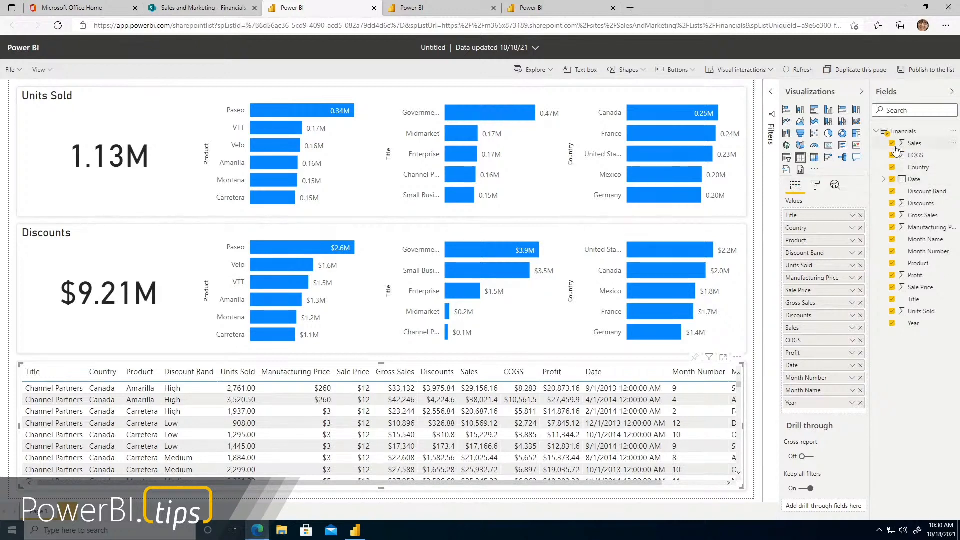
Remove Title, Discount Band, Sale Price, Manufacturing Price, Month Number and Date from the table and narrow it to its remaining columns
{"action": "left_click", "coordinate": [893, 300]}
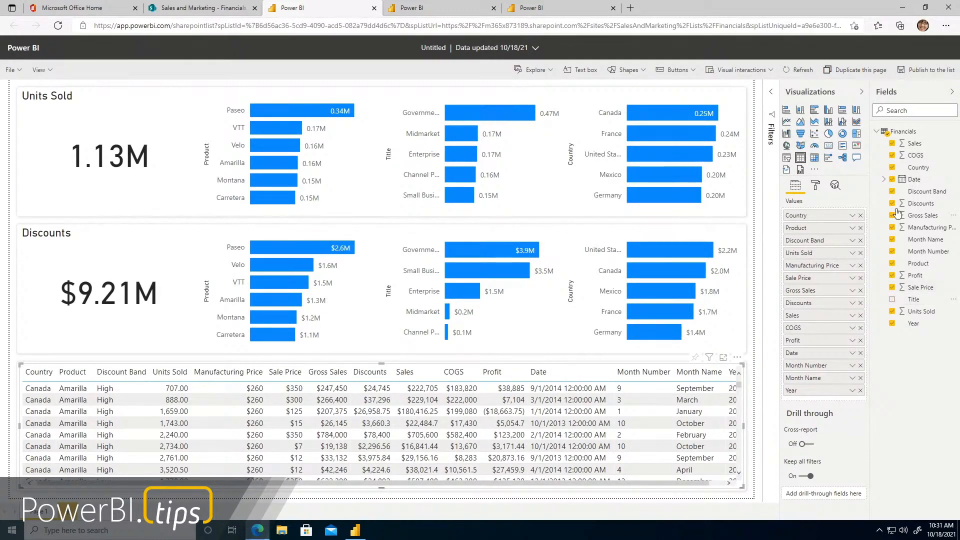
{"action": "left_click", "coordinate": [893, 192]}
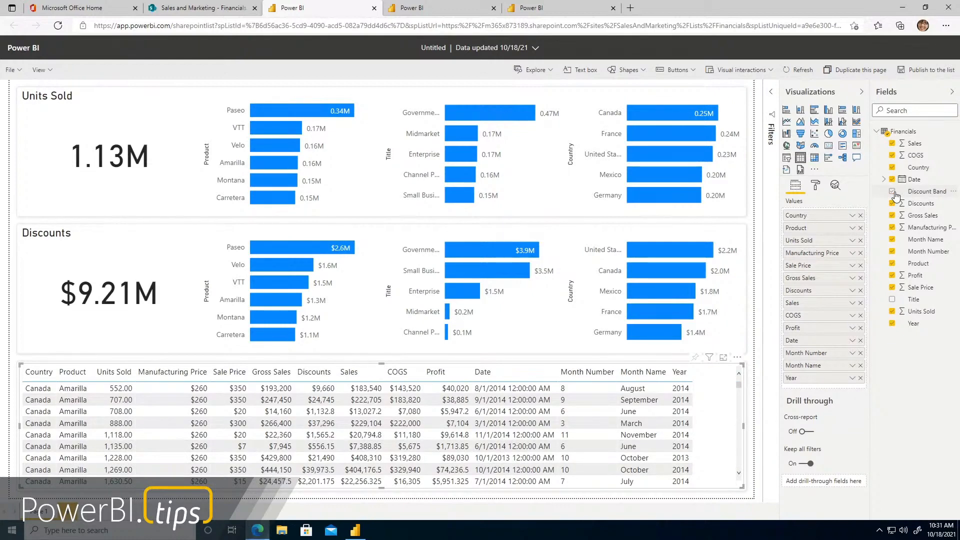
{"action": "left_click", "coordinate": [893, 287]}
{"action": "left_click", "coordinate": [892, 228]}
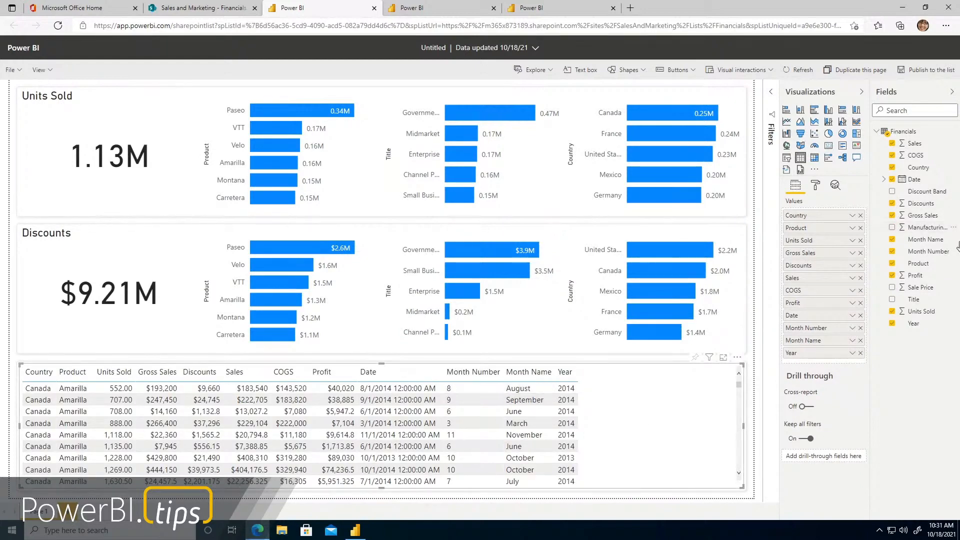
{"action": "left_click", "coordinate": [893, 251]}
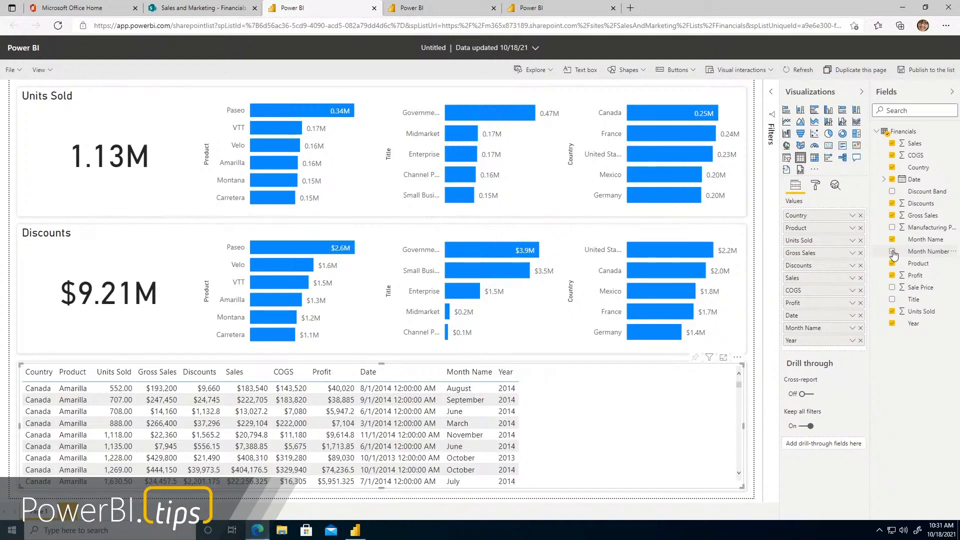
{"action": "left_click", "coordinate": [893, 179]}
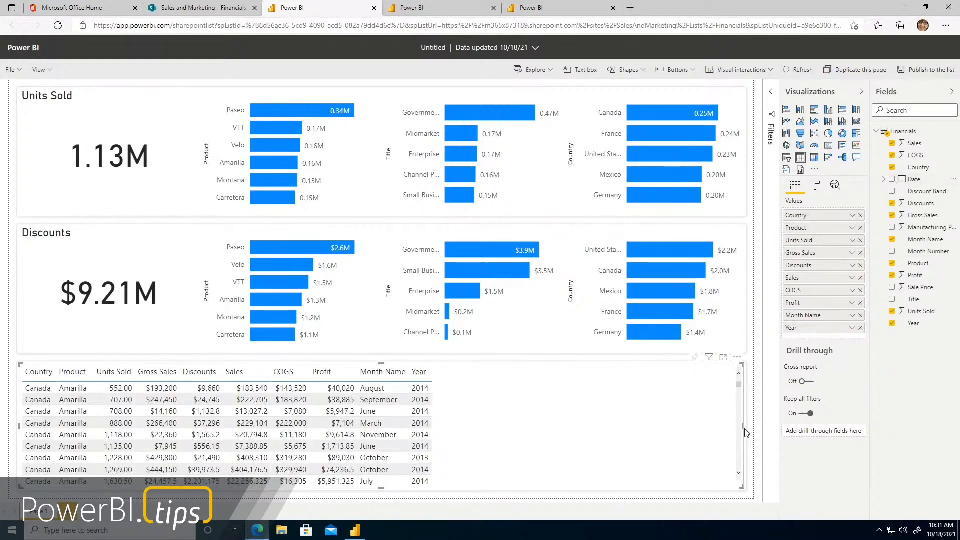
{"action": "left_click_drag", "start_coordinate": [745, 428], "coordinate": [443, 443]}
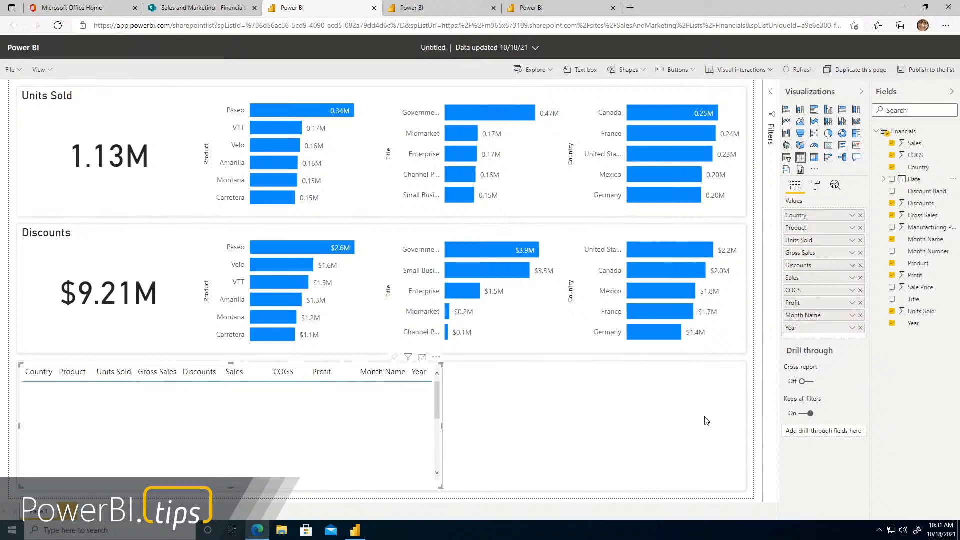
Add a line chart that fills the space beside the table, with Date as its axis and Profit as its values
{"action": "left_click", "coordinate": [758, 404]}
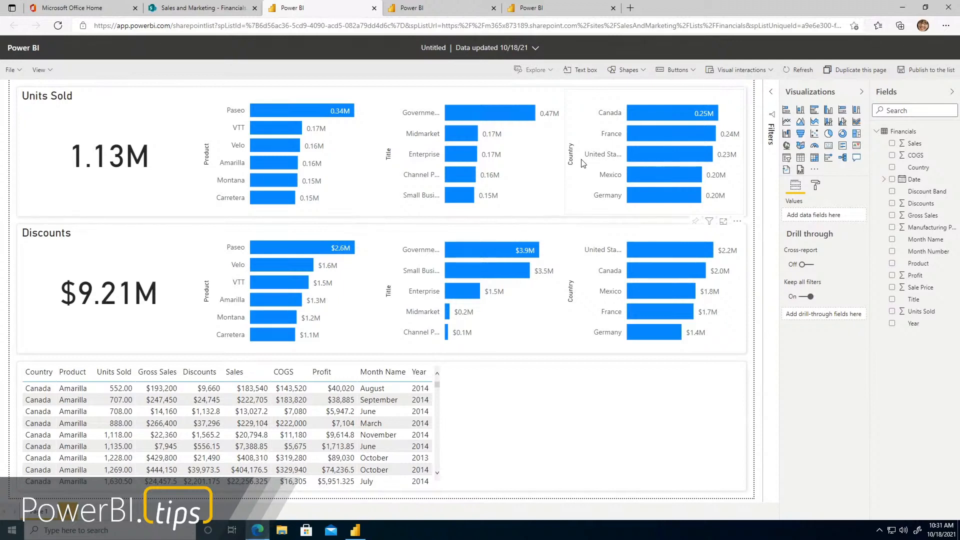
{"action": "left_click", "coordinate": [787, 122]}
{"action": "left_click_drag", "start_coordinate": [171, 230], "coordinate": [553, 407]}
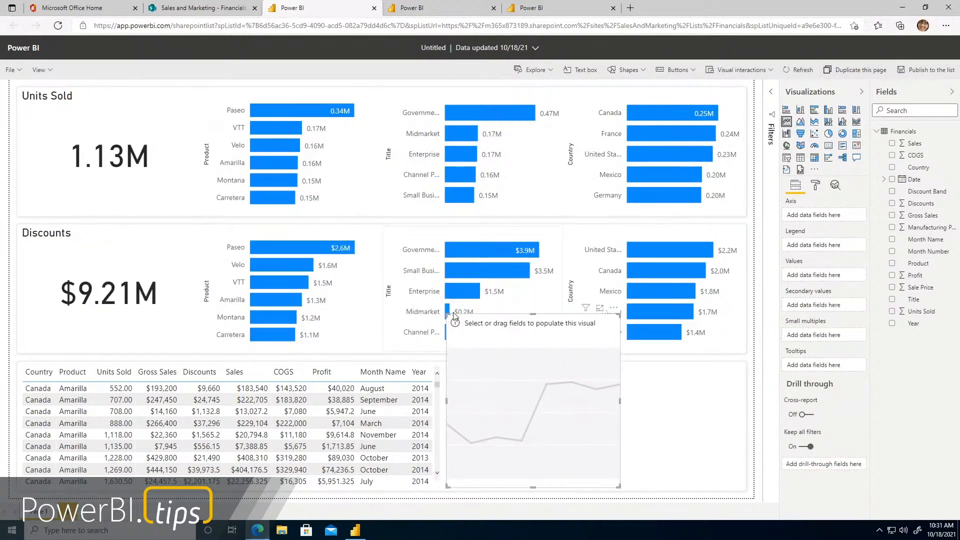
{"action": "left_click_drag", "start_coordinate": [500, 384], "coordinate": [498, 379]}
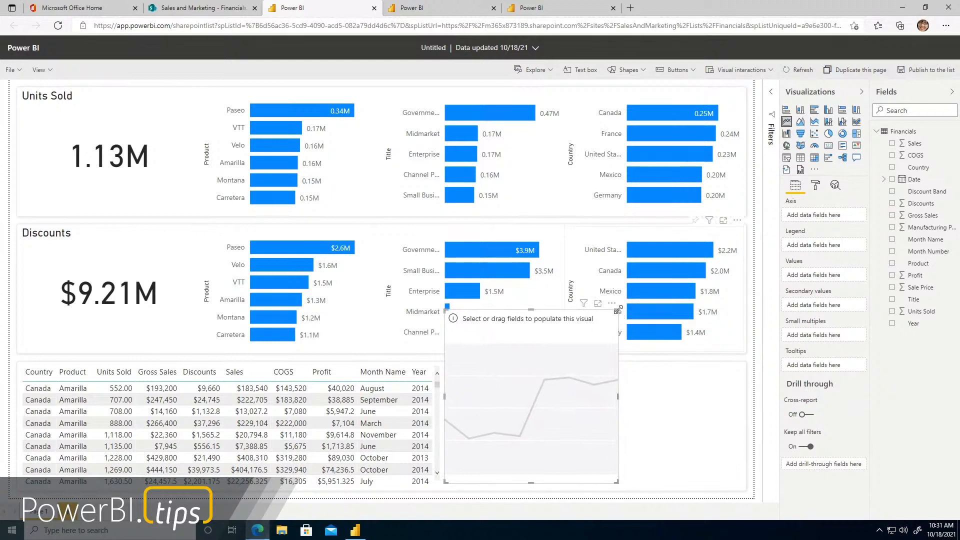
{"action": "left_click_drag", "start_coordinate": [618, 310], "coordinate": [744, 370]}
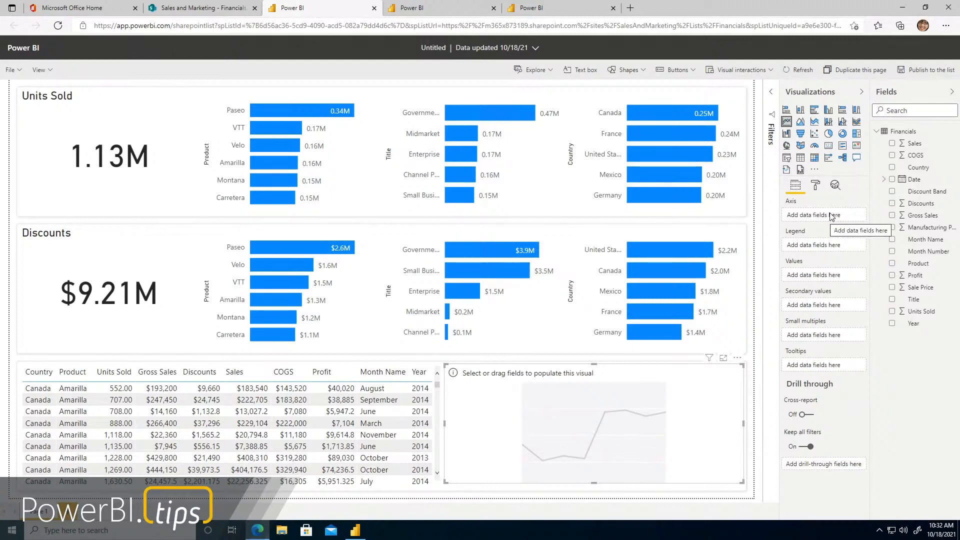
{"action": "left_click_drag", "start_coordinate": [919, 184], "coordinate": [823, 216]}
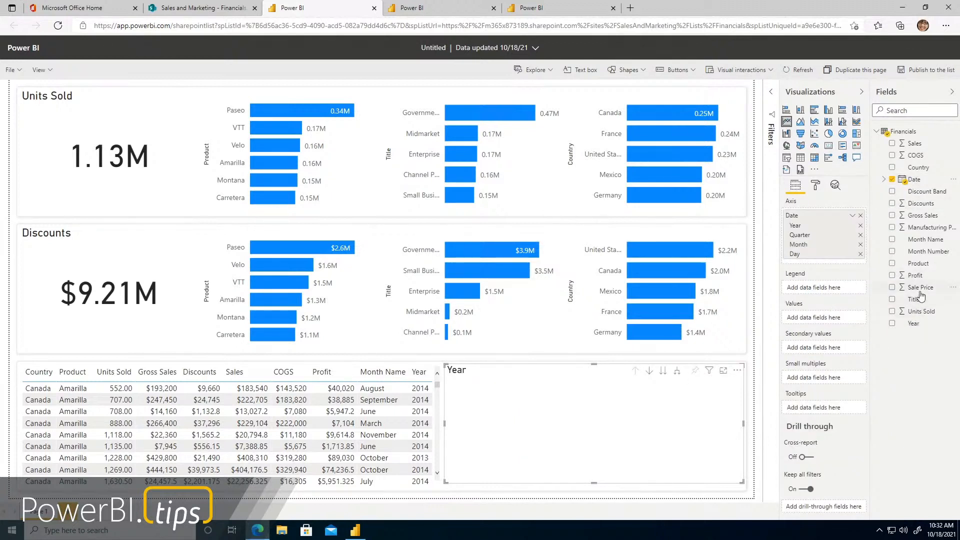
{"action": "left_click_drag", "start_coordinate": [927, 278], "coordinate": [832, 320]}
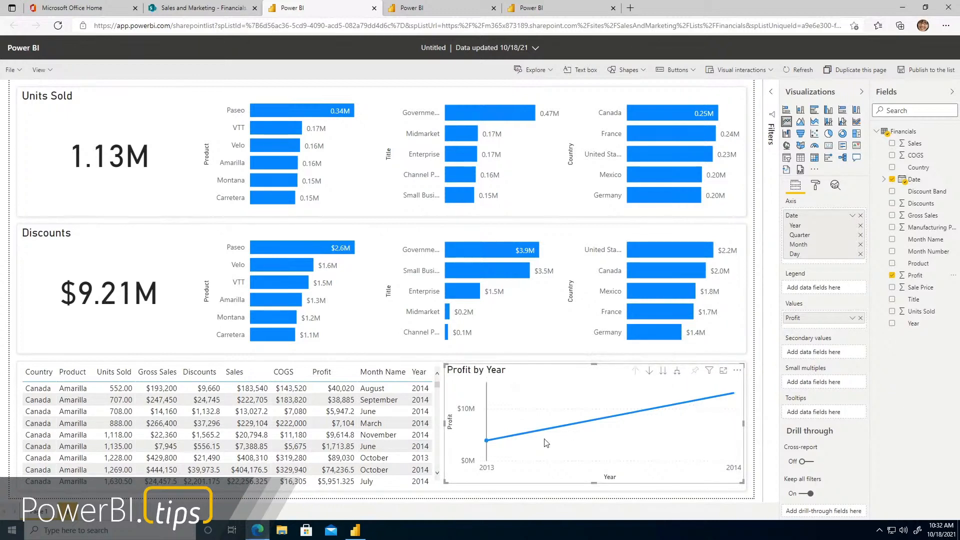
Expand the Profit line chart's date hierarchy level by level through Quarter and Month down to Day, checking the profit values
{"action": "mouse_move", "coordinate": [517, 445]}
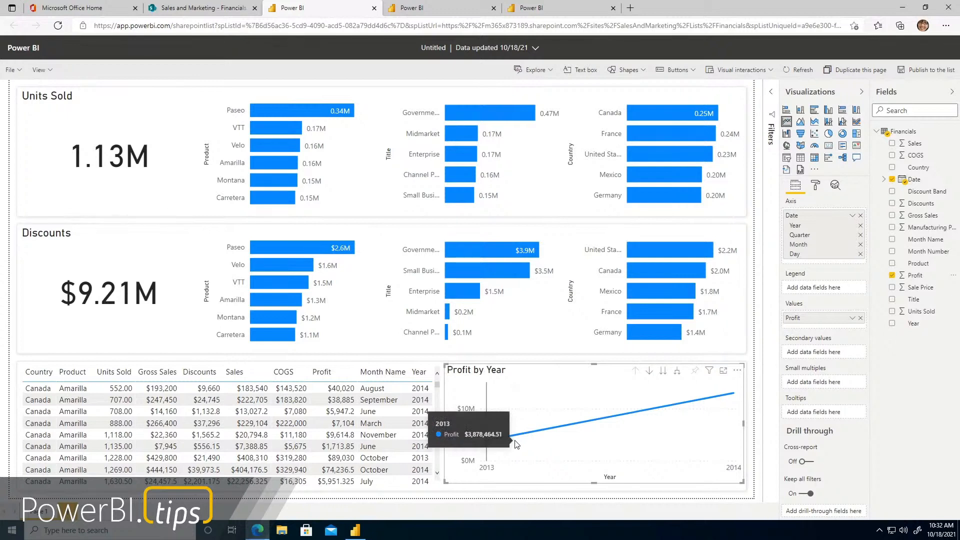
{"action": "left_click", "coordinate": [679, 374]}
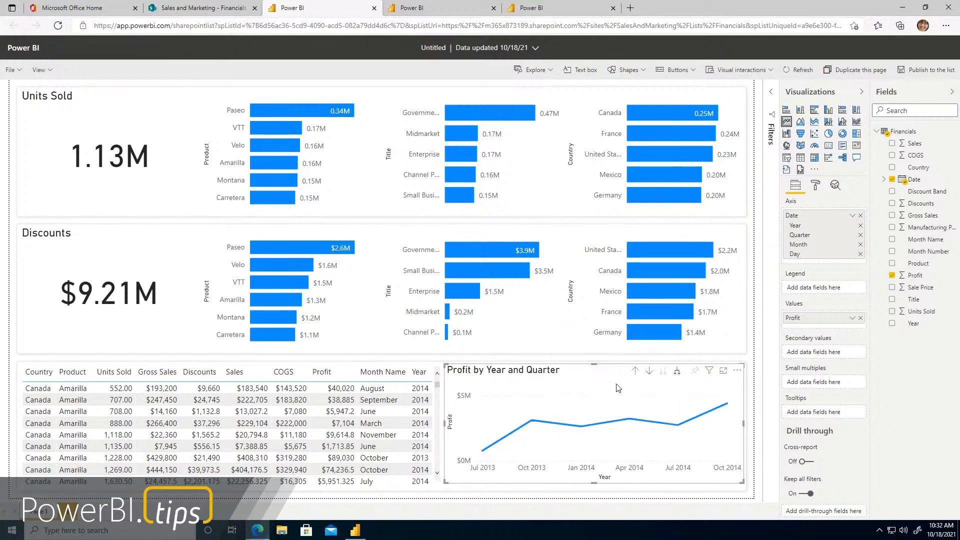
{"action": "mouse_move", "coordinate": [633, 400]}
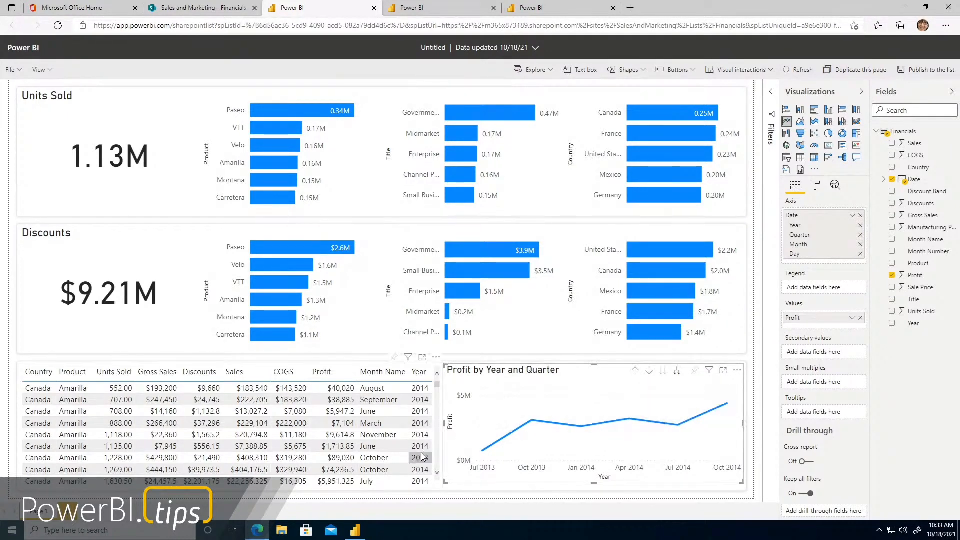
{"action": "left_click", "coordinate": [678, 373]}
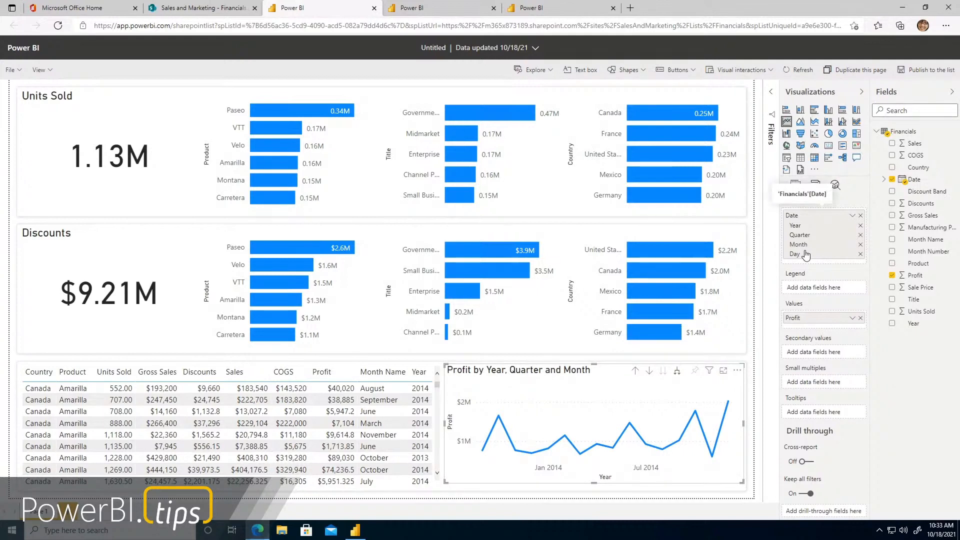
{"action": "left_click", "coordinate": [679, 373]}
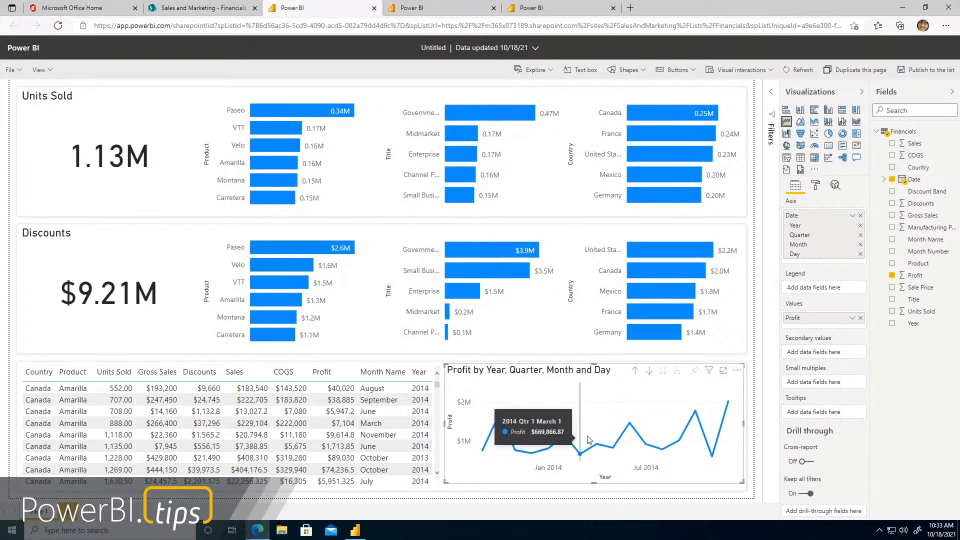
Drill the Profit line chart back up to the Year level and add Country as its legend
{"action": "left_click", "coordinate": [636, 371]}
{"action": "left_click", "coordinate": [636, 372]}
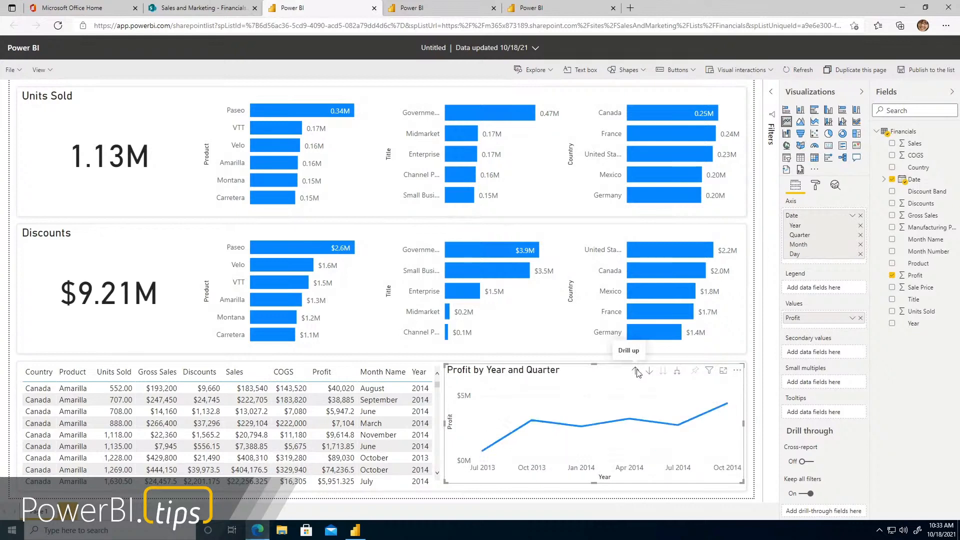
{"action": "left_click", "coordinate": [636, 371]}
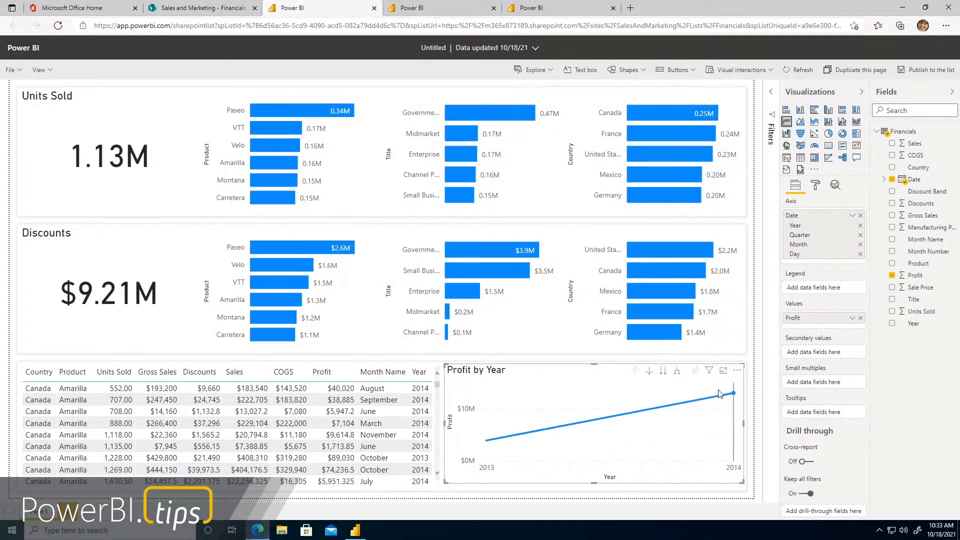
{"action": "mouse_move", "coordinate": [720, 394]}
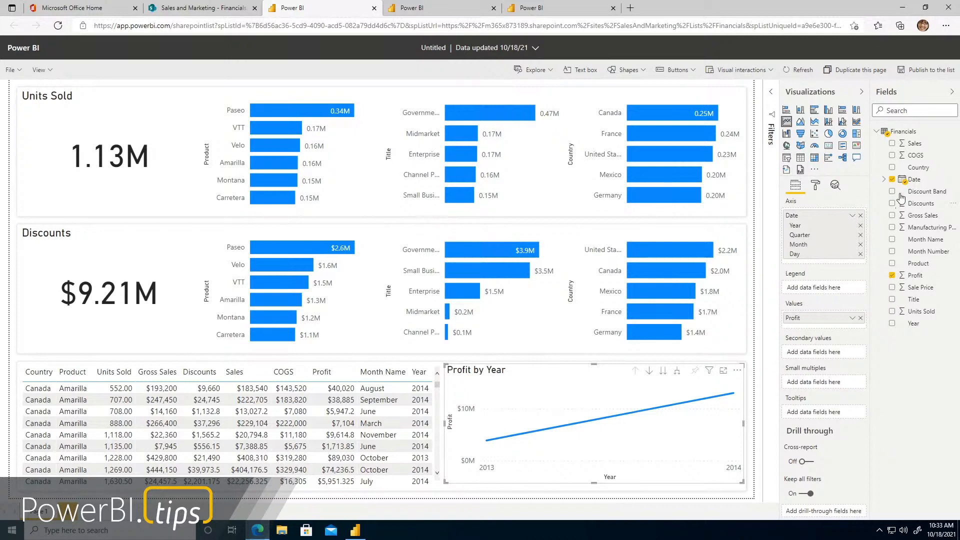
{"action": "left_click_drag", "start_coordinate": [918, 168], "coordinate": [825, 293]}
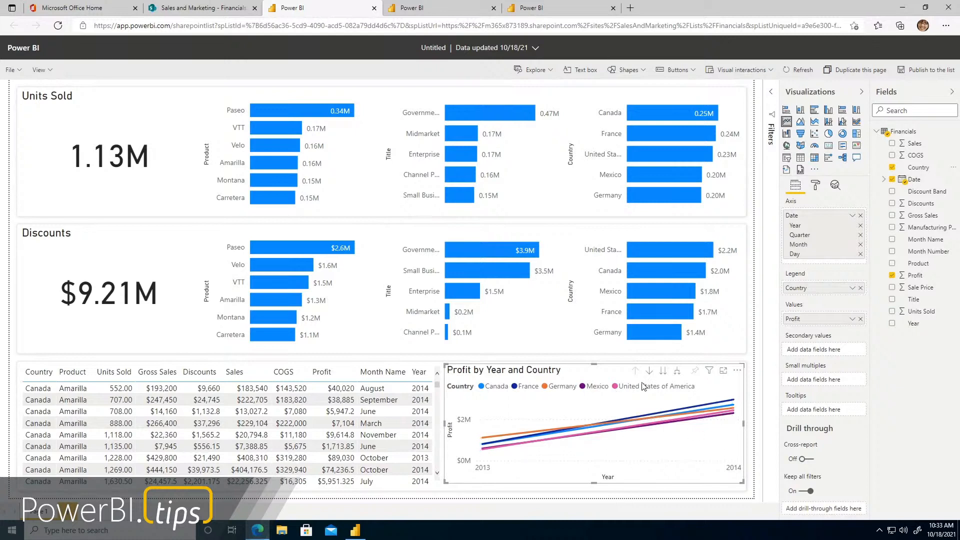
Expand the profit-by-country chart's date hierarchy to Quarter and convert it to a ribbon chart
{"action": "left_click", "coordinate": [679, 371]}
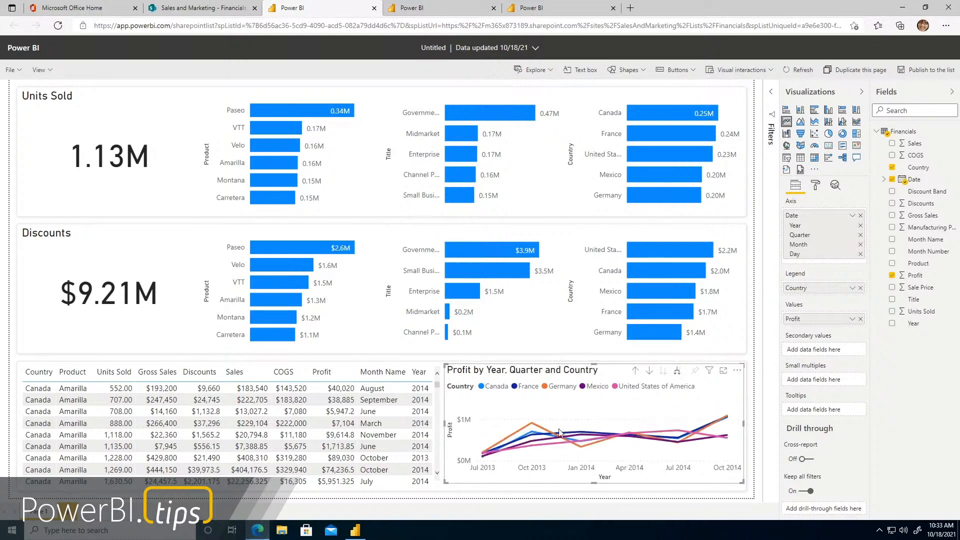
{"action": "mouse_move", "coordinate": [712, 440]}
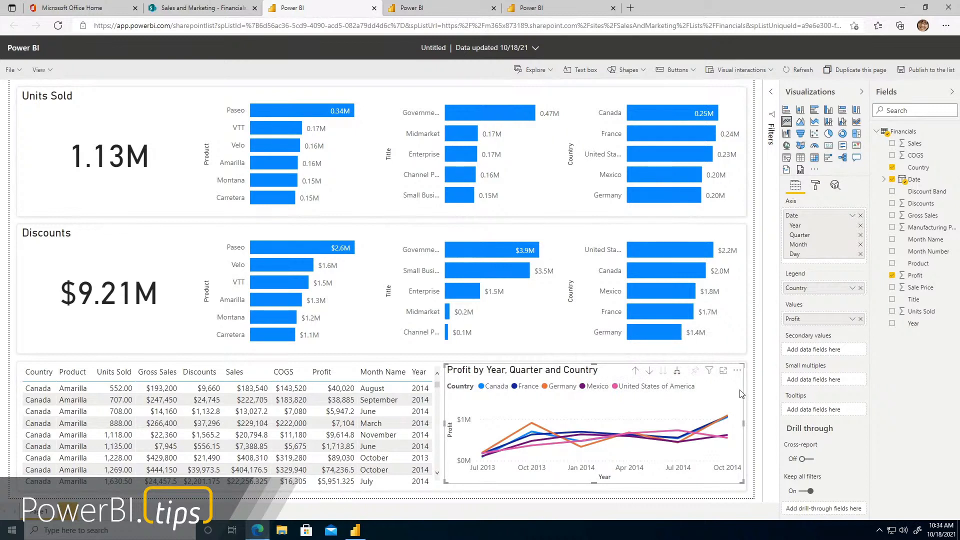
{"action": "left_click", "coordinate": [859, 126]}
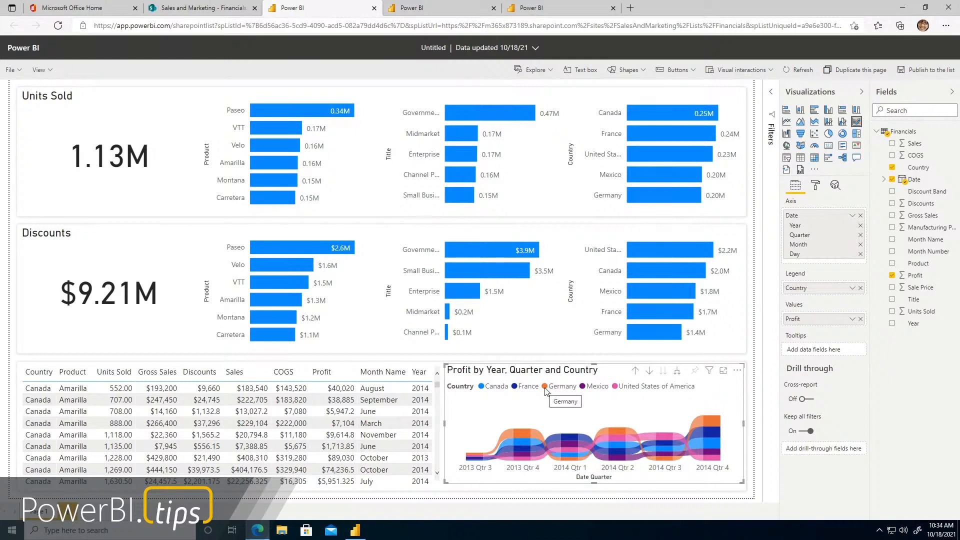
{"action": "mouse_move", "coordinate": [525, 438]}
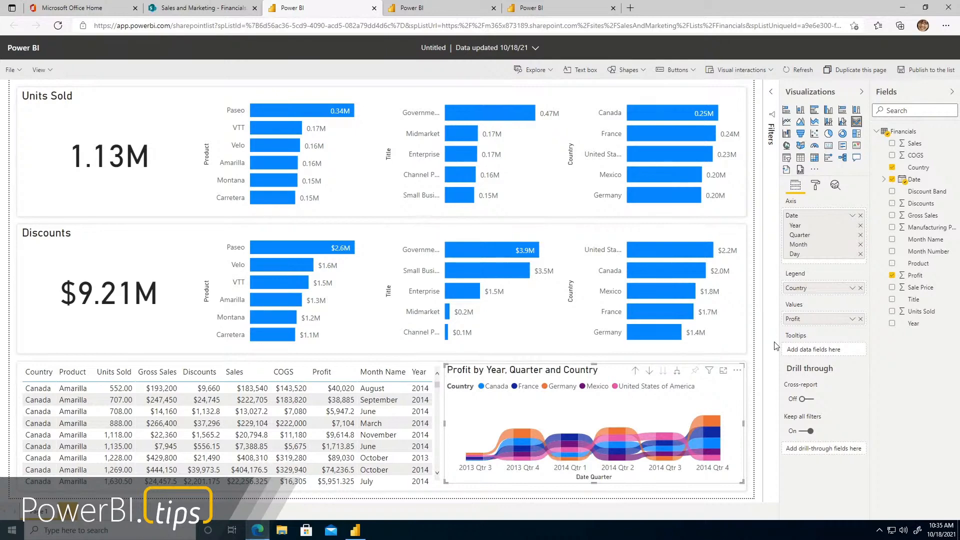
Switch to Power BI Desktop in a maximized window and show the model view with the Q4 Marketing Analysis table
{"action": "left_click", "coordinate": [355, 531]}
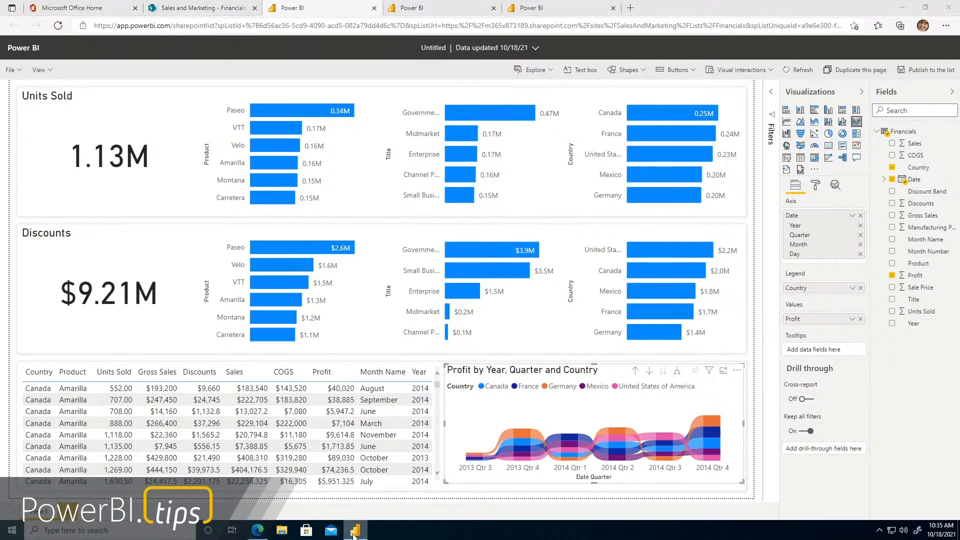
{"action": "left_click_drag", "start_coordinate": [454, 40], "coordinate": [725, 2]}
{"action": "left_click", "coordinate": [11, 130]}
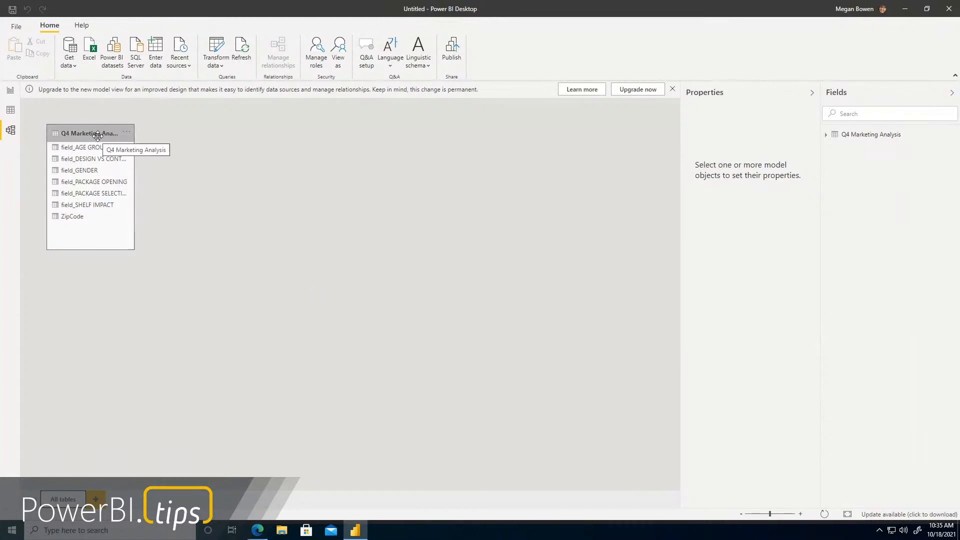
Load the Product List table from the most recent SalesAndMarketing SharePoint source and return to the report view
{"action": "left_click", "coordinate": [71, 68]}
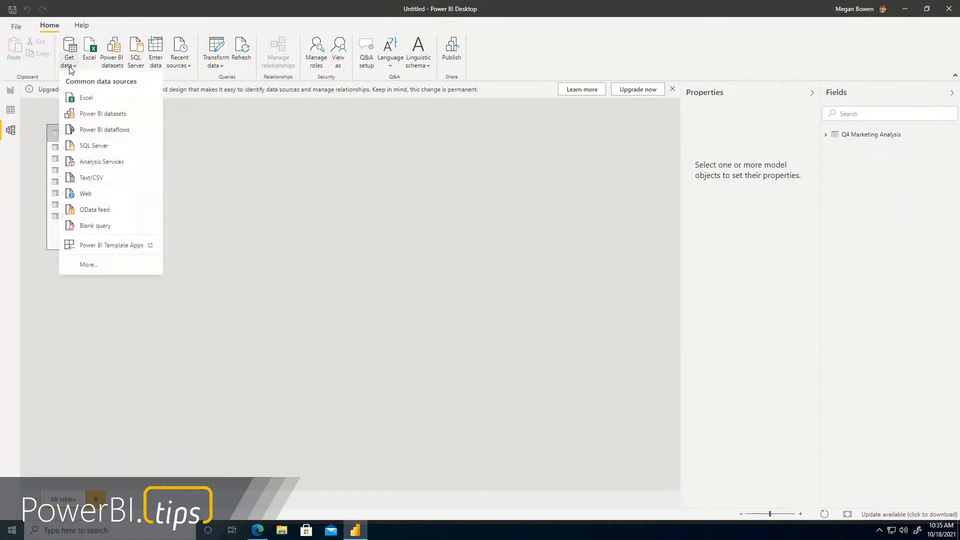
{"action": "left_click", "coordinate": [177, 67]}
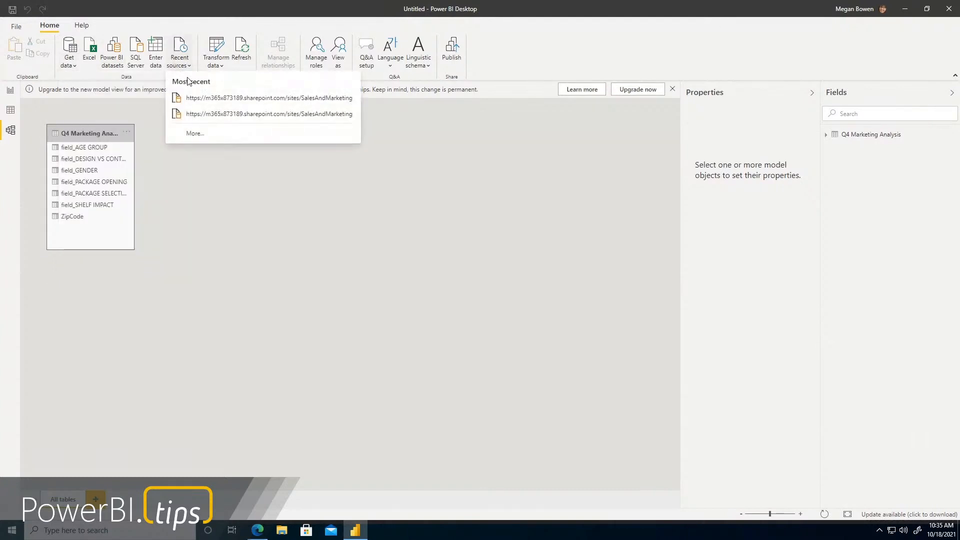
{"action": "left_click", "coordinate": [196, 96]}
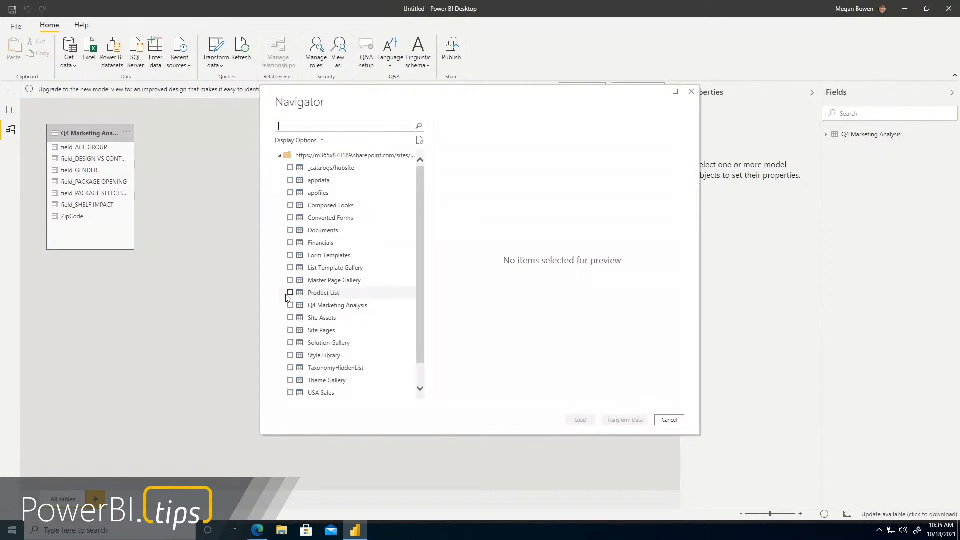
{"action": "left_click", "coordinate": [290, 293]}
{"action": "left_click", "coordinate": [585, 420]}
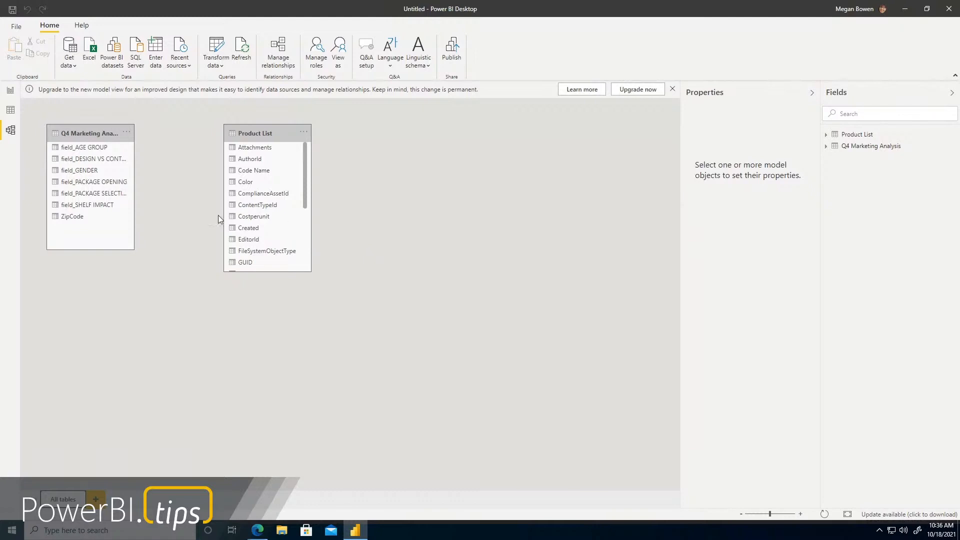
{"action": "left_click", "coordinate": [10, 90]}
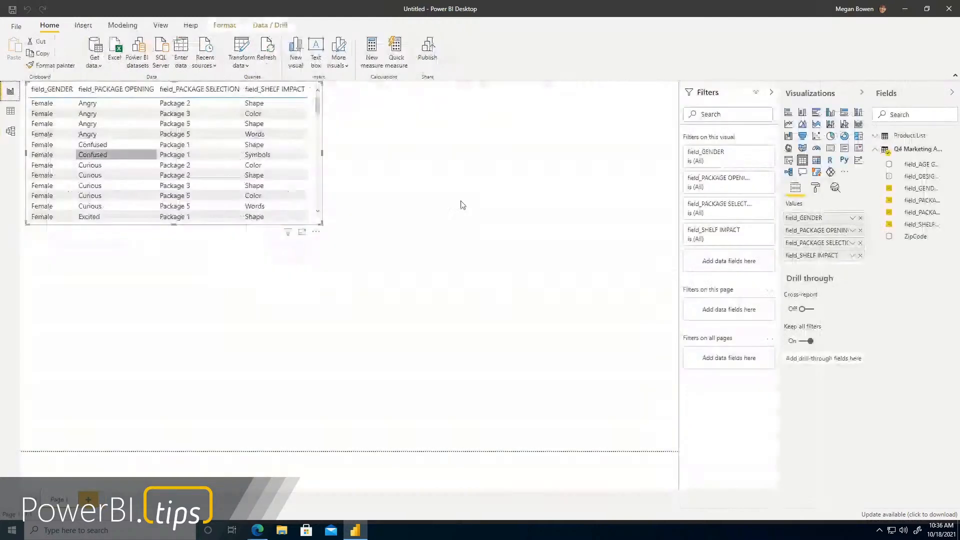
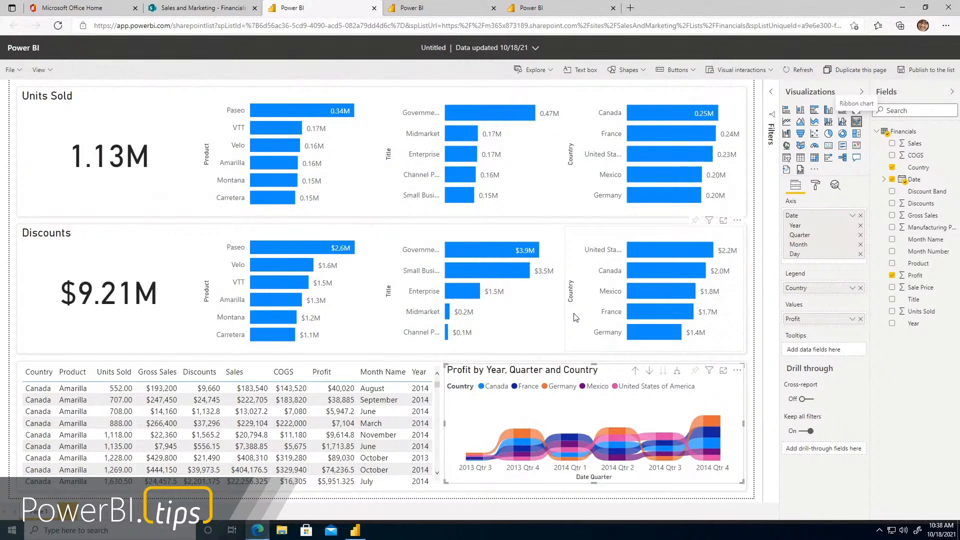
Publish the Q4 Marketing Analysis report to its list under the name Marketing Analysis and refresh the published report's visuals
{"action": "left_click", "coordinate": [438, 8]}
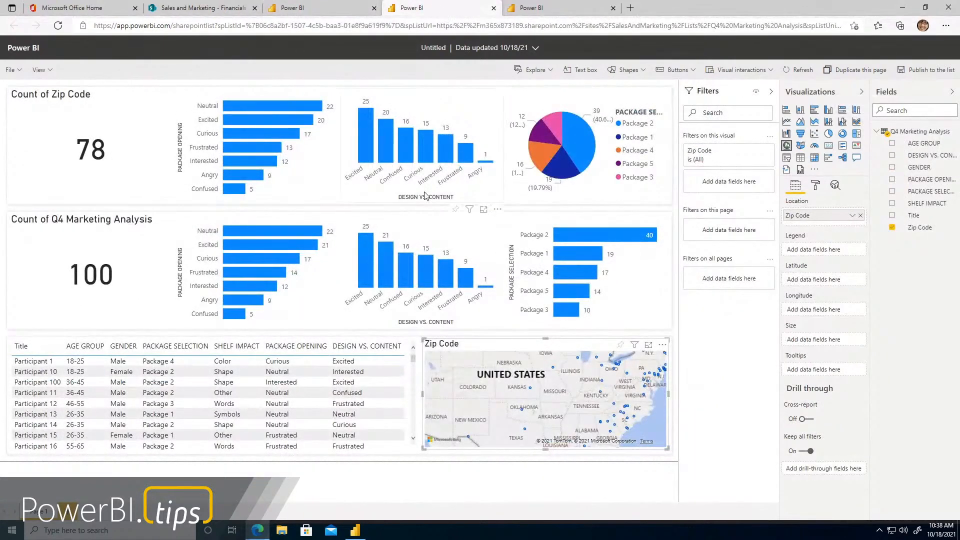
{"action": "left_click", "coordinate": [929, 74]}
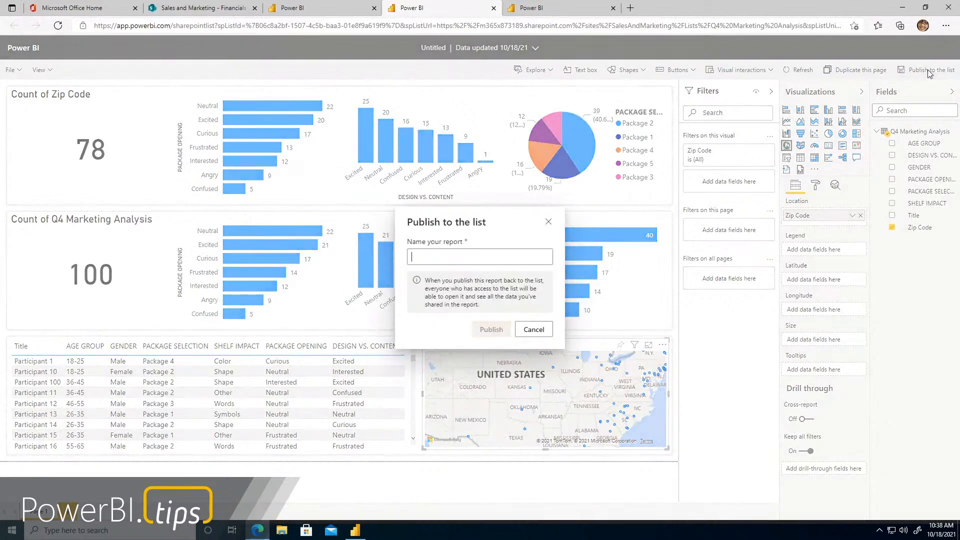
{"action": "left_click", "coordinate": [457, 257]}
{"action": "type", "text": "Marketing Repor"}
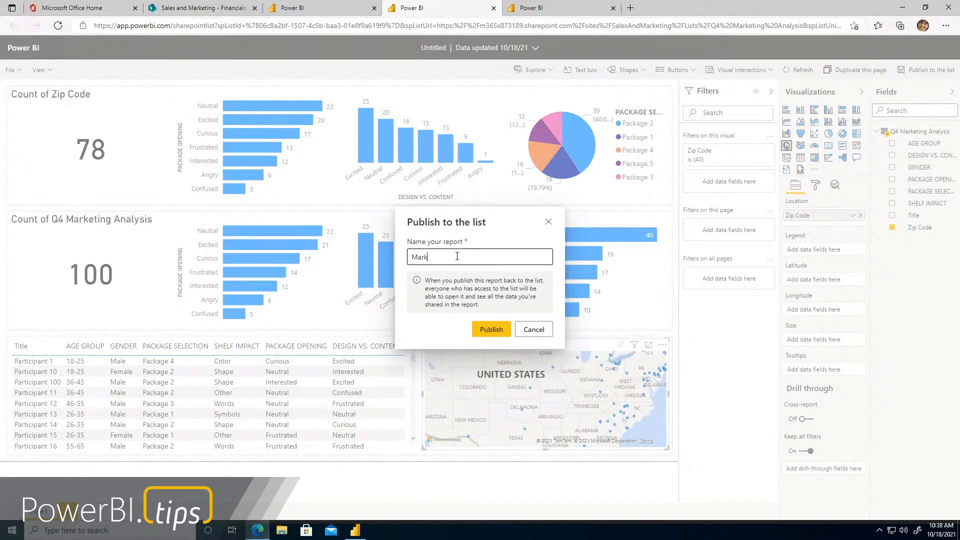
{"action": "type", "text": "t"}
{"action": "double_click", "coordinate": [463, 257]}
{"action": "key", "text": "BackSpace"}
{"action": "type", "text": "Analysis"}
{"action": "left_click", "coordinate": [492, 329]}
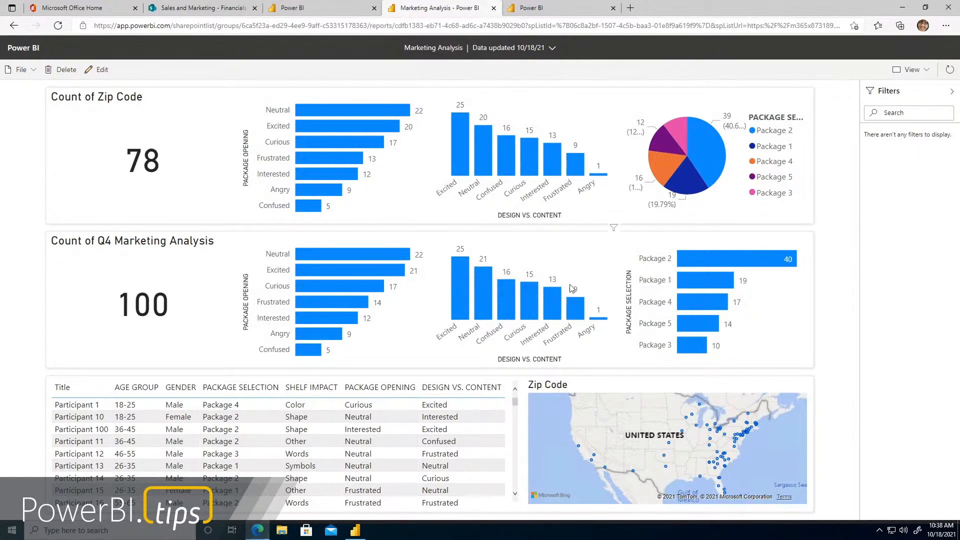
{"action": "left_click", "coordinate": [950, 72]}
Open the published Marketing Analysis report from the Power BI options of the Q4 Marketing Analysis list on the SharePoint site
{"action": "left_click", "coordinate": [189, 12]}
{"action": "left_click", "coordinate": [73, 311]}
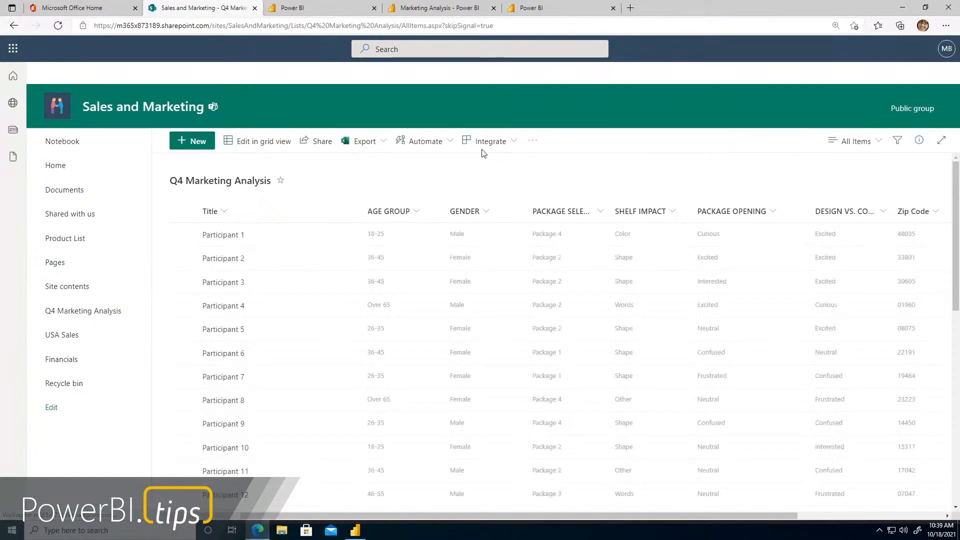
{"action": "left_click", "coordinate": [487, 143]}
{"action": "mouse_move", "coordinate": [501, 202]}
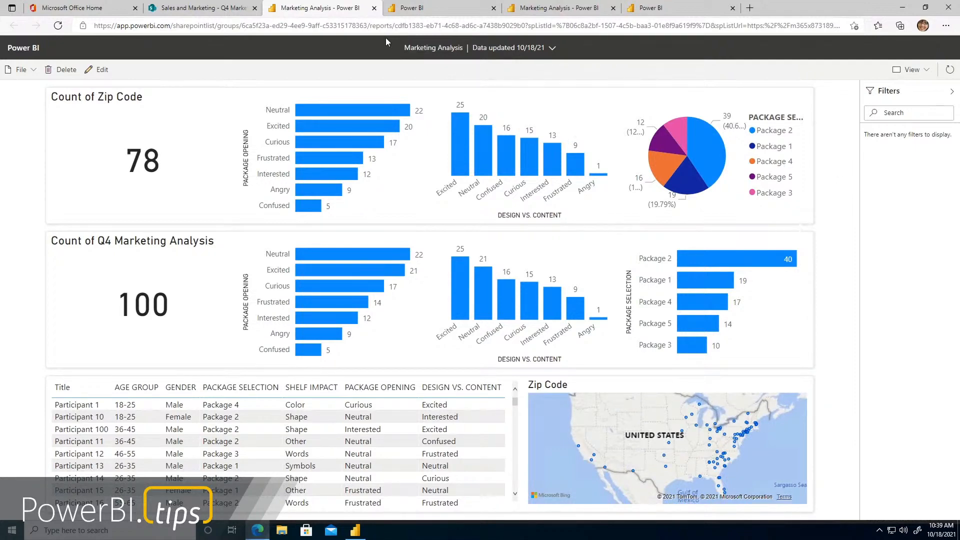
Return to the unpublished Financials report in the browser and add a blank second page to it
{"action": "left_click", "coordinate": [555, 9]}
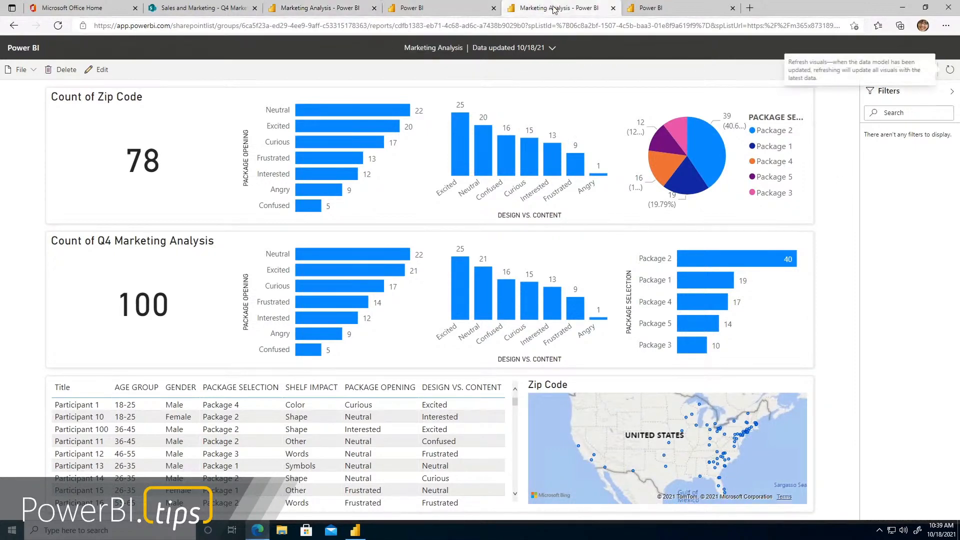
{"action": "left_click", "coordinate": [457, 14]}
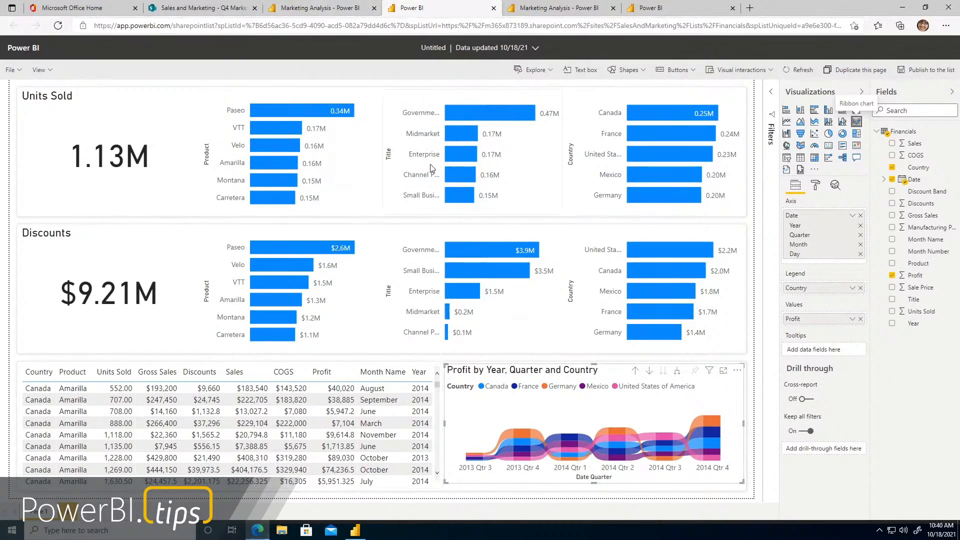
{"action": "left_click", "coordinate": [320, 8]}
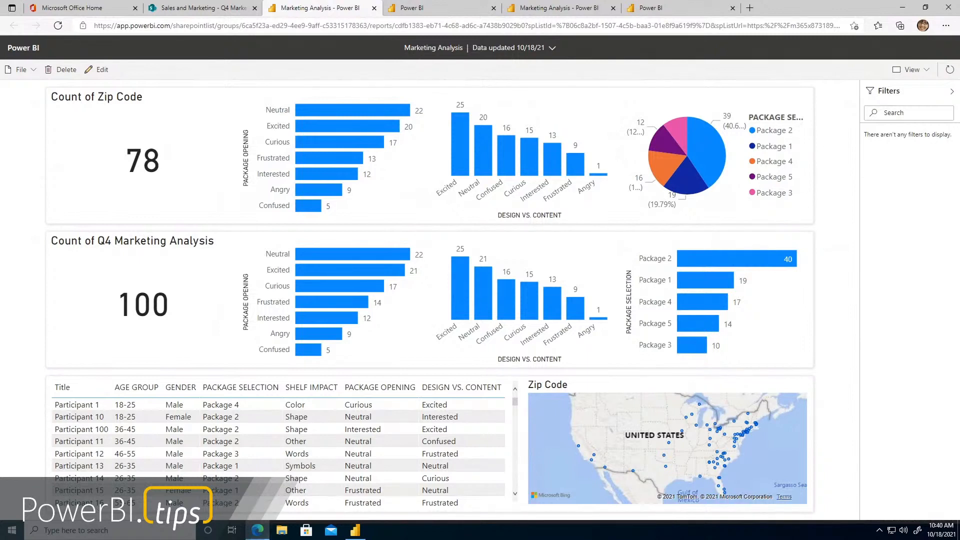
{"action": "left_click", "coordinate": [558, 10]}
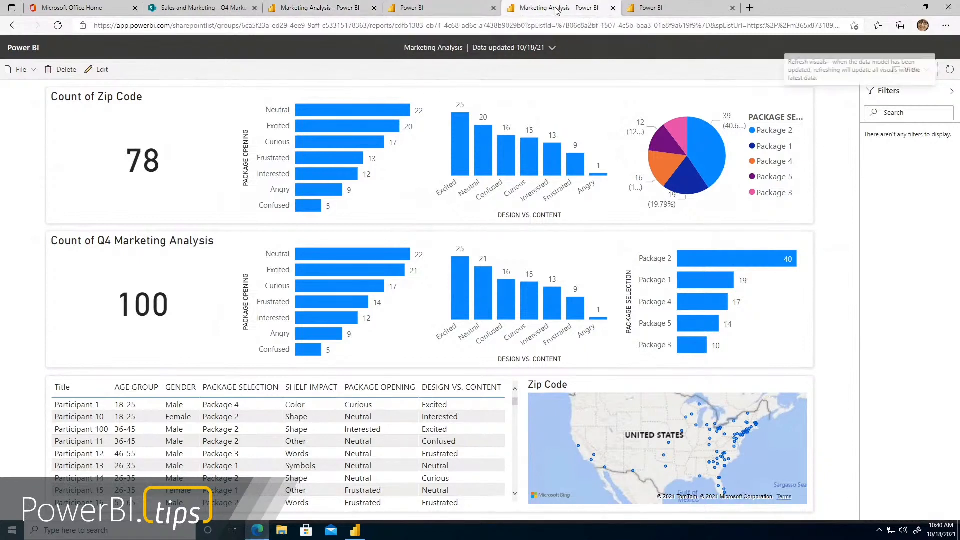
{"action": "left_click", "coordinate": [468, 11]}
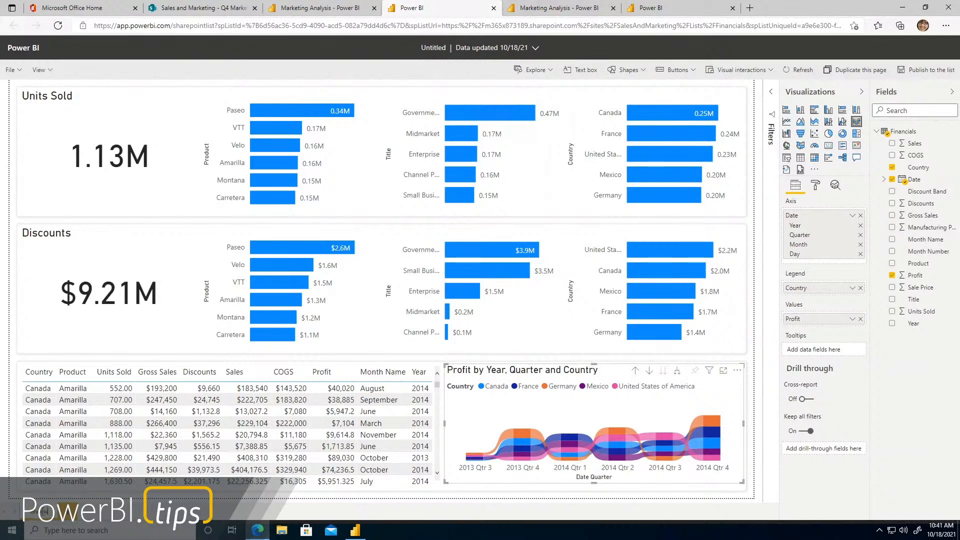
{"action": "left_click", "coordinate": [75, 517]}
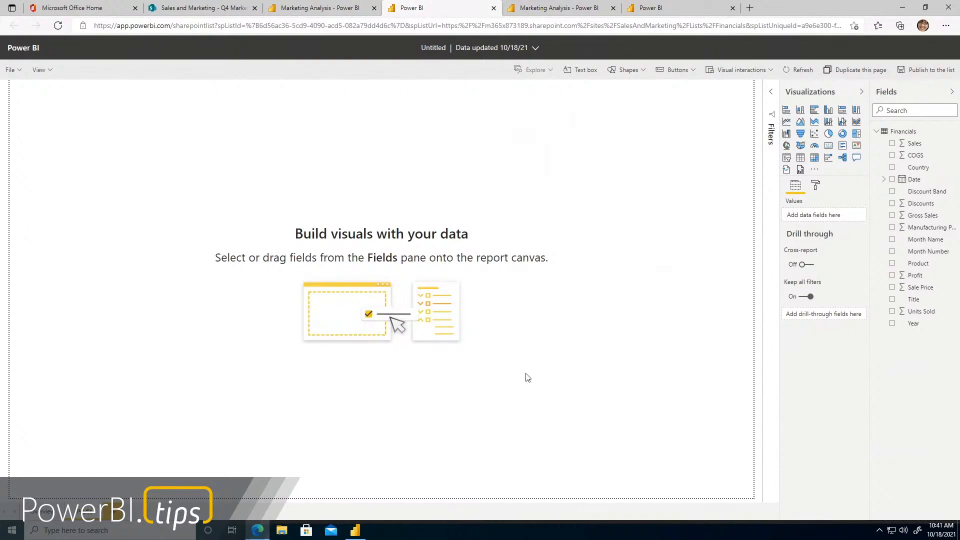
Compare the Financials report's summary page with the new blank page and review the profit ribbon chart
{"action": "left_click", "coordinate": [38, 515]}
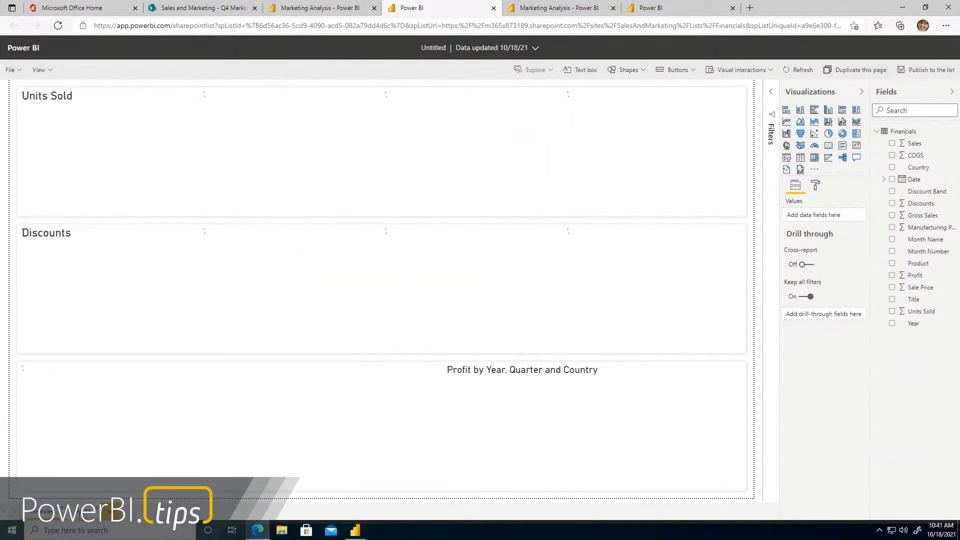
{"action": "left_click", "coordinate": [81, 515]}
{"action": "left_click", "coordinate": [52, 515]}
{"action": "left_click", "coordinate": [79, 515]}
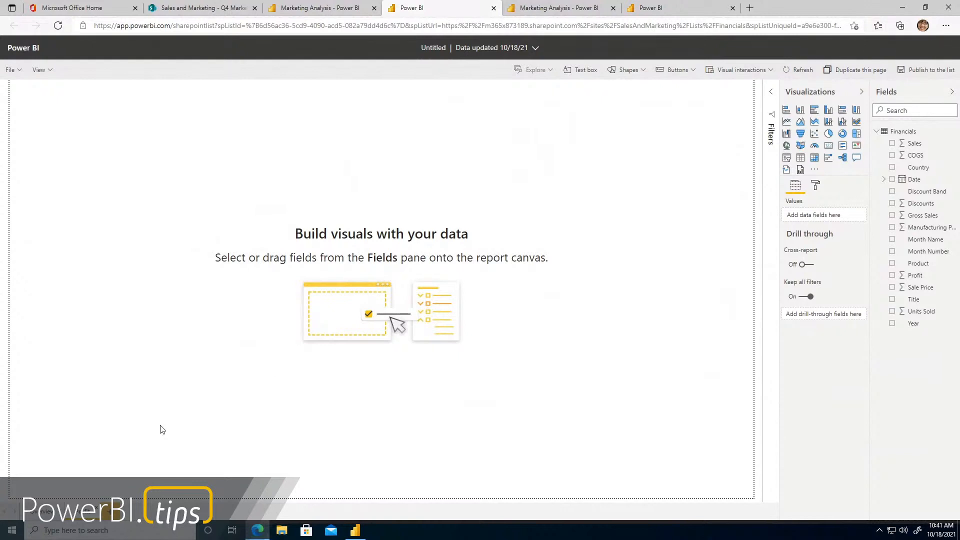
{"action": "left_click", "coordinate": [37, 512]}
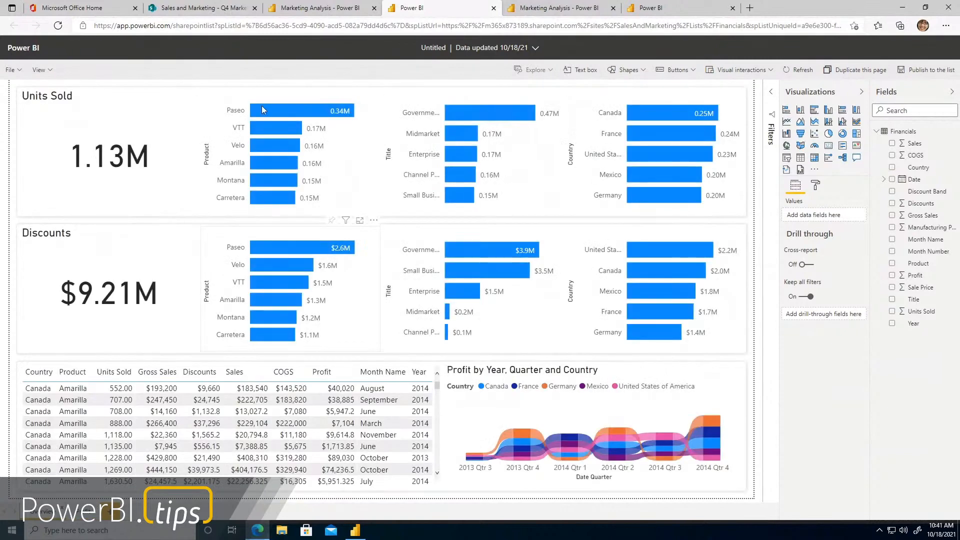
{"action": "mouse_move", "coordinate": [549, 446]}
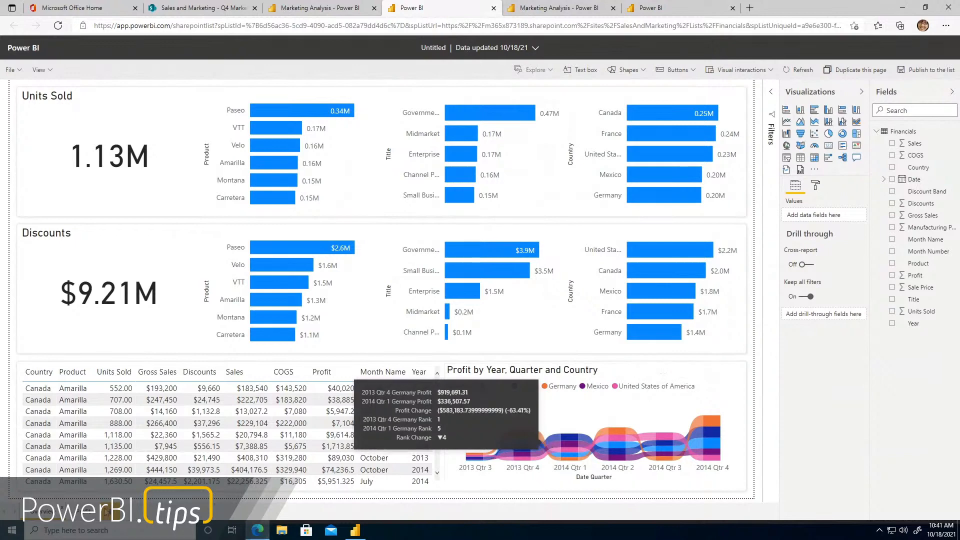
Show the available page size types in the blank second page's format settings
{"action": "left_click", "coordinate": [79, 513]}
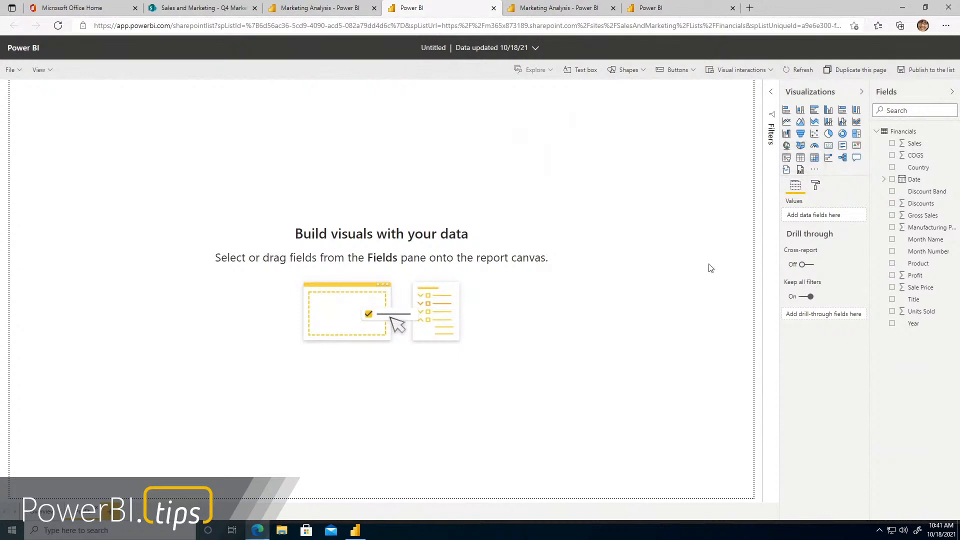
{"action": "left_click", "coordinate": [815, 187]}
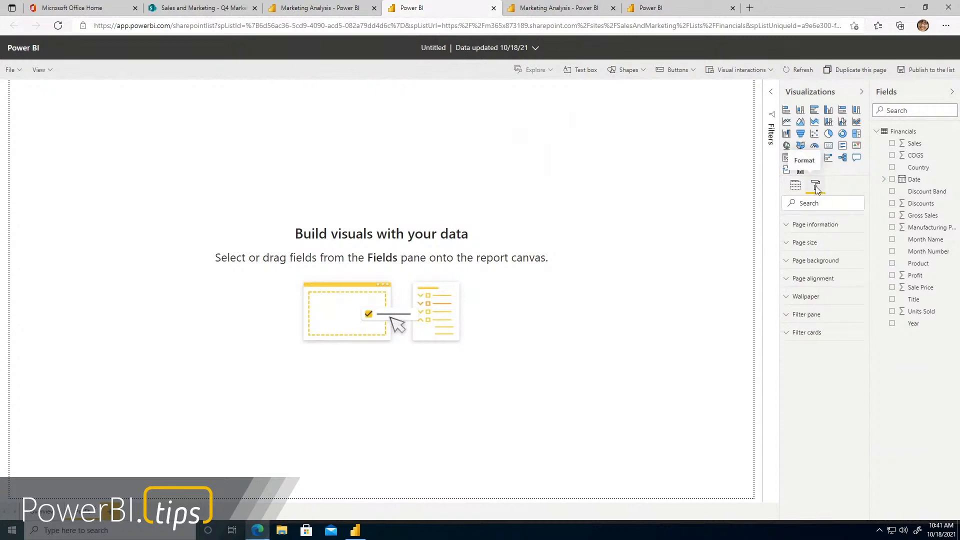
{"action": "left_click", "coordinate": [807, 243]}
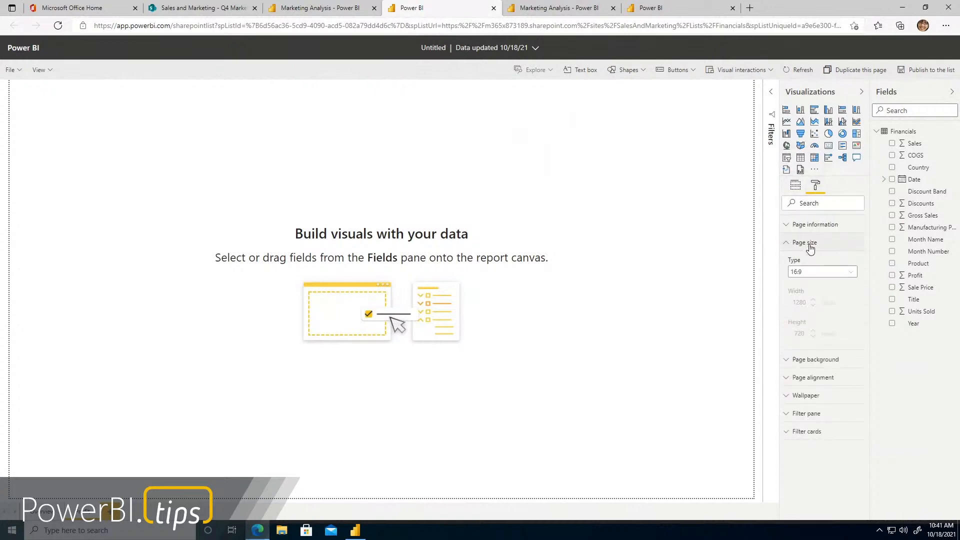
{"action": "left_click", "coordinate": [836, 274]}
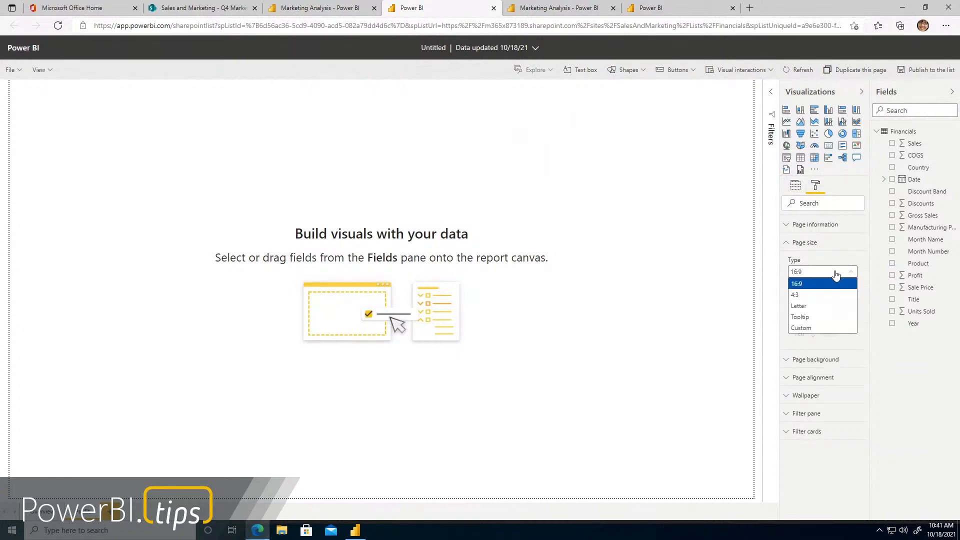
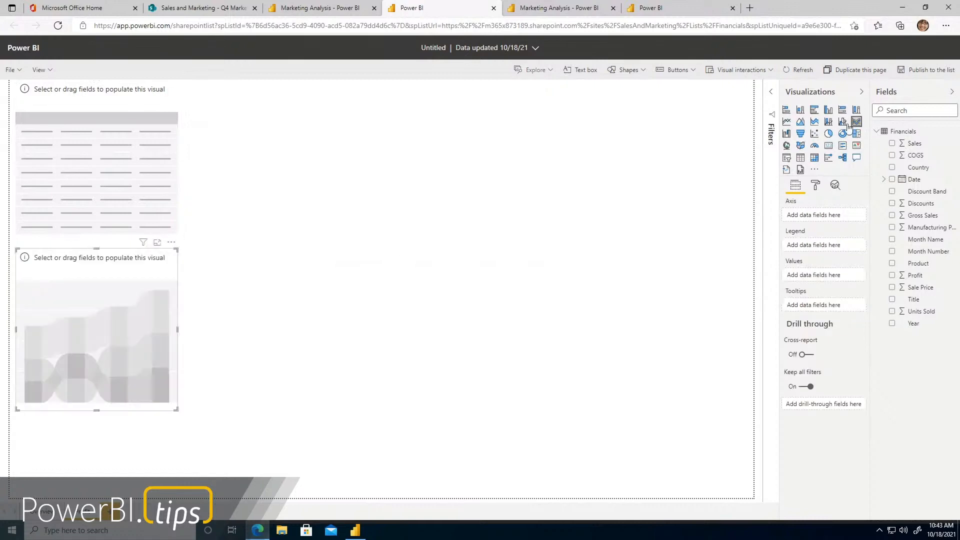
Arrange the empty visuals: enlarge the ribbon chart across the page's right side, then widen the table and lower it on the left
{"action": "left_click_drag", "start_coordinate": [101, 269], "coordinate": [677, 91]}
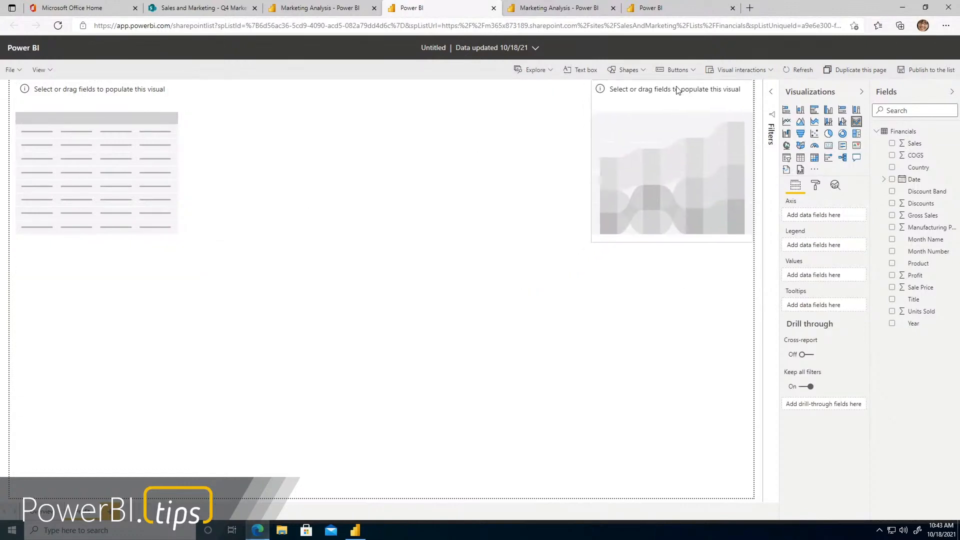
{"action": "left_click_drag", "start_coordinate": [587, 255], "coordinate": [345, 498]}
{"action": "left_click", "coordinate": [143, 214]}
{"action": "left_click_drag", "start_coordinate": [176, 243], "coordinate": [326, 250]}
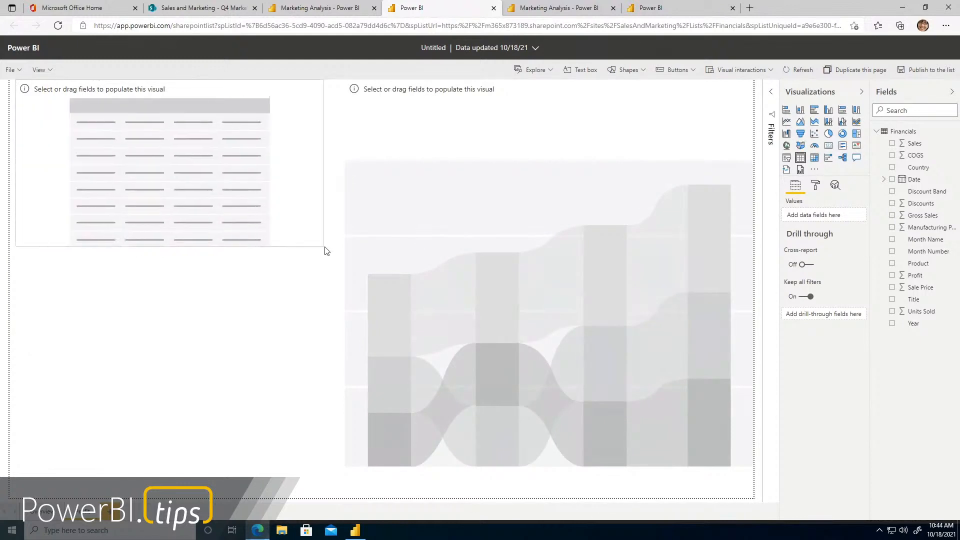
{"action": "left_click_drag", "start_coordinate": [278, 196], "coordinate": [284, 257]}
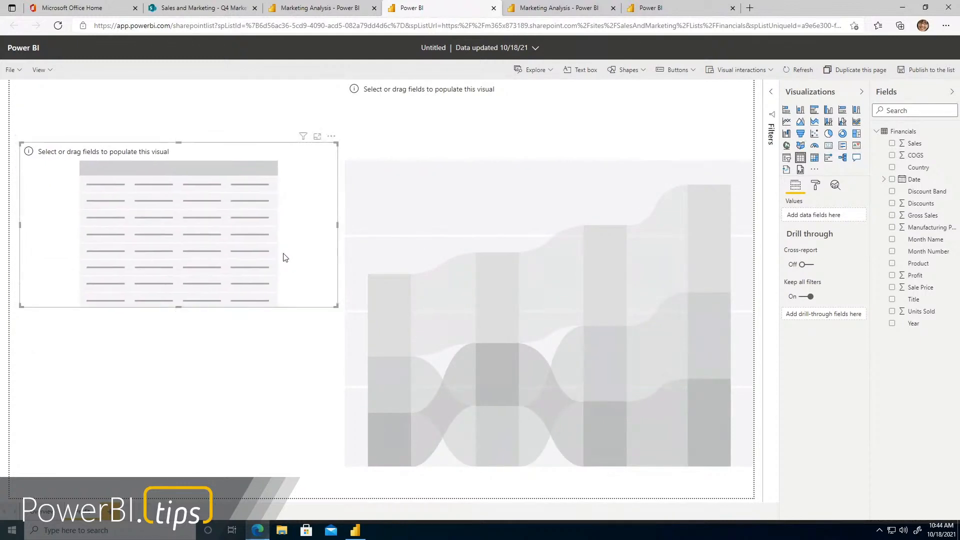
Populate the ribbon chart with Date on the axis and Profit as values, expanded to the year and quarter level
{"action": "left_click", "coordinate": [587, 332]}
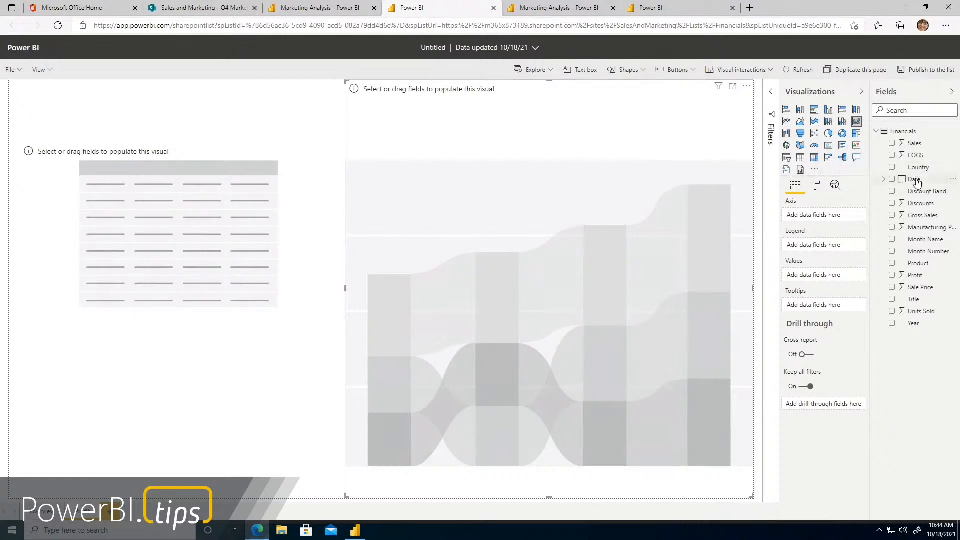
{"action": "left_click_drag", "start_coordinate": [914, 180], "coordinate": [828, 219]}
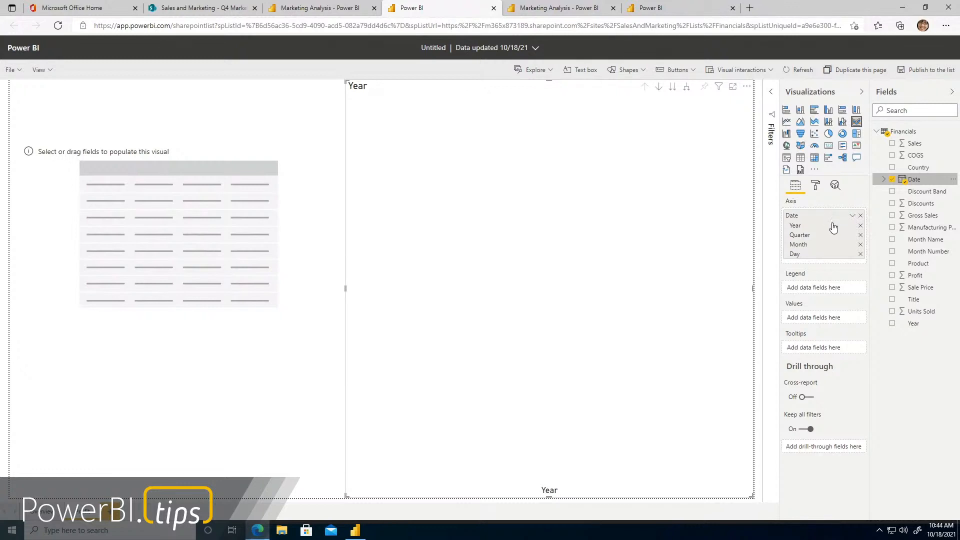
{"action": "left_click_drag", "start_coordinate": [916, 281], "coordinate": [817, 323]}
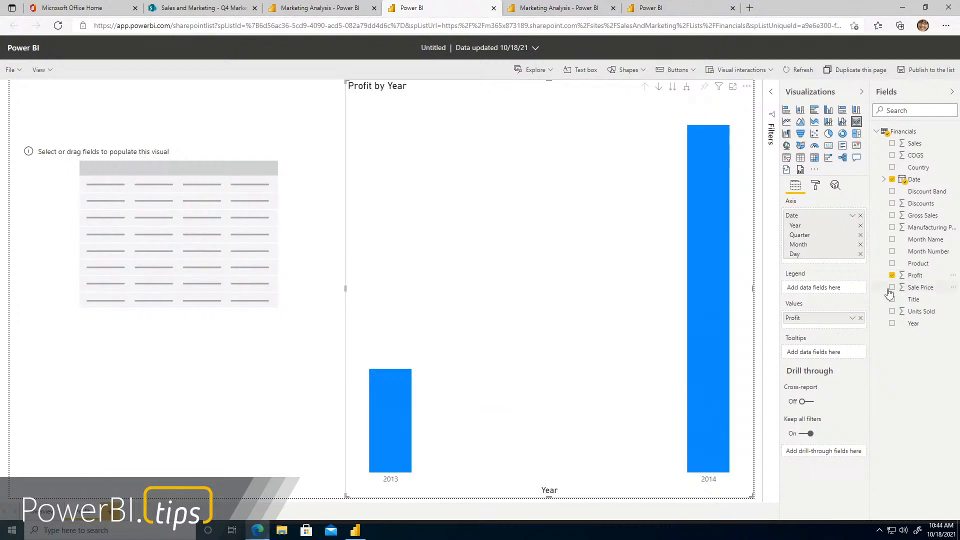
{"action": "left_click", "coordinate": [686, 90]}
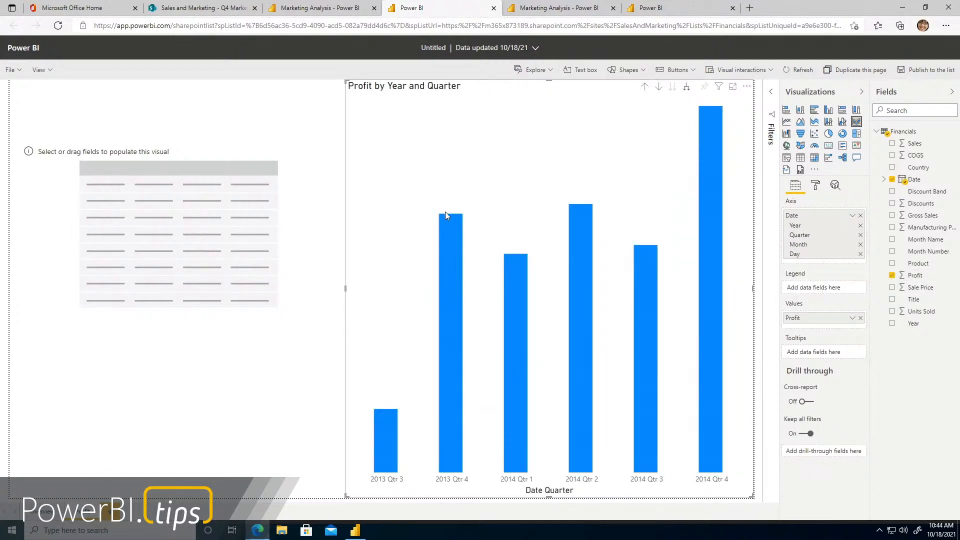
Examine the filters available for the empty table and the profit chart, and collapse the filter pane again
{"action": "left_click", "coordinate": [159, 205]}
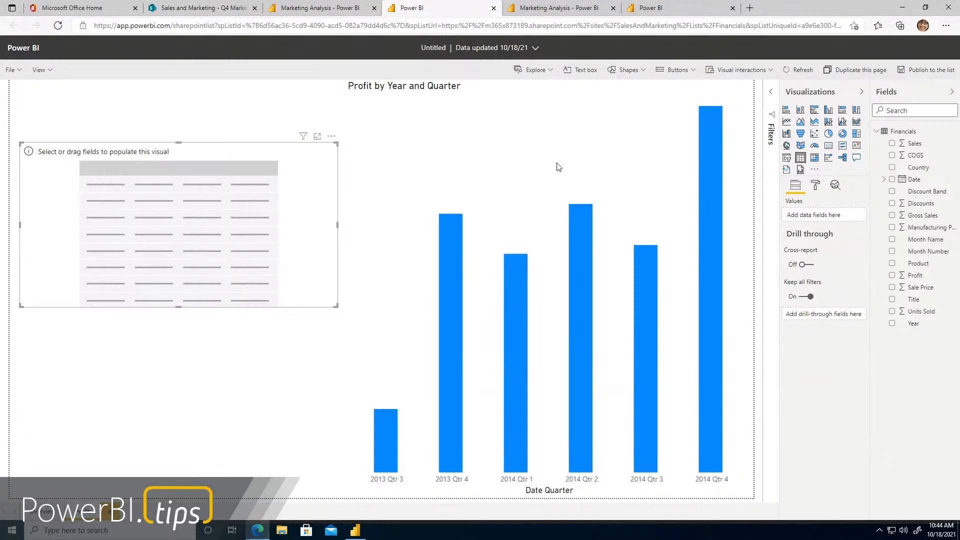
{"action": "left_click", "coordinate": [773, 94]}
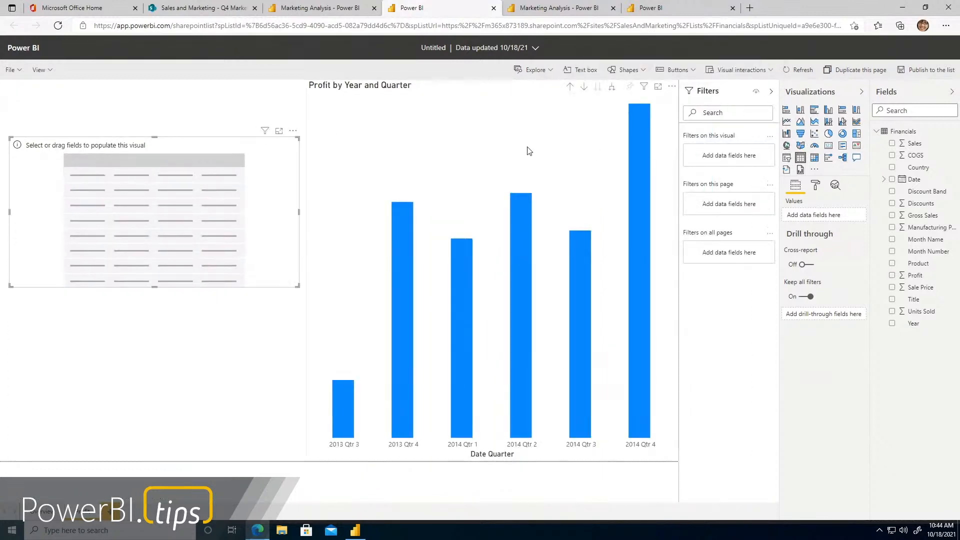
{"action": "left_click", "coordinate": [529, 151]}
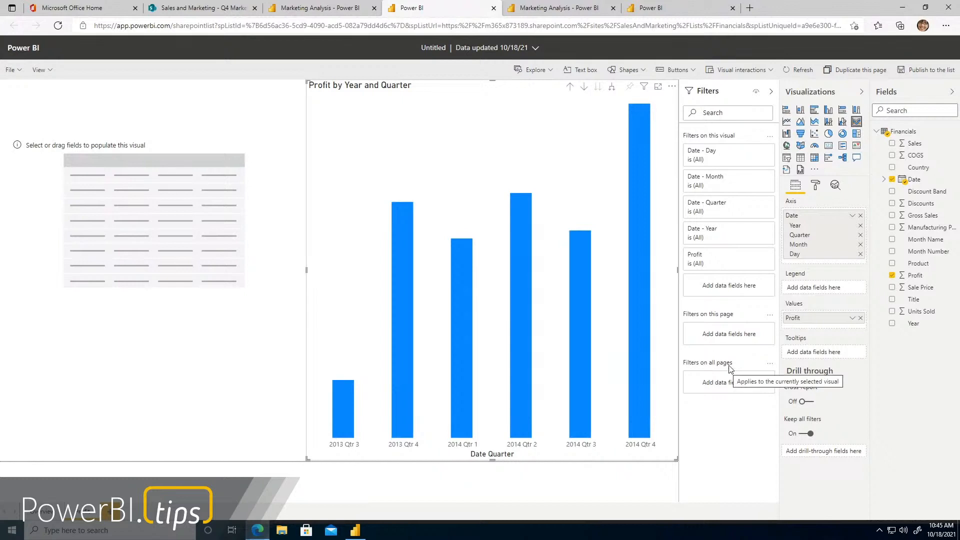
{"action": "left_click", "coordinate": [772, 94]}
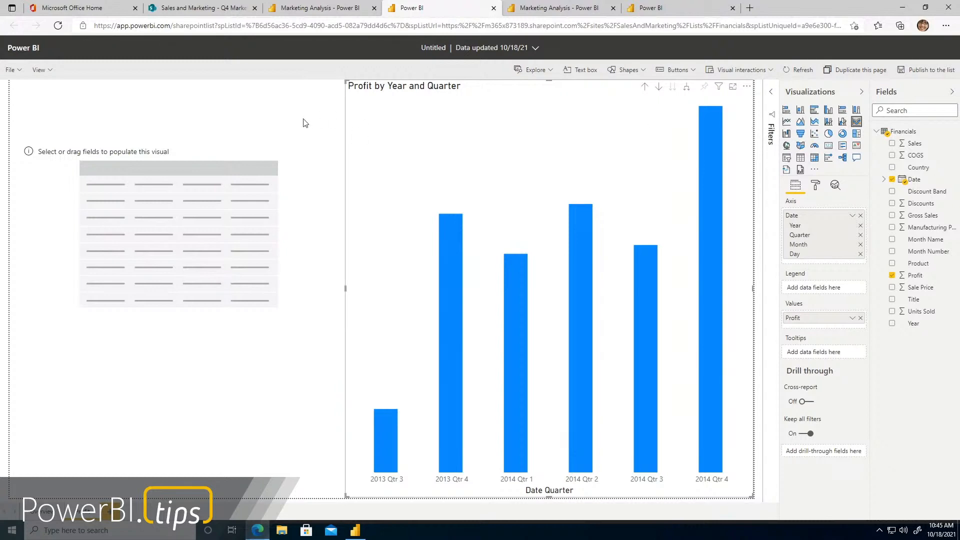
{"action": "left_click", "coordinate": [280, 123]}
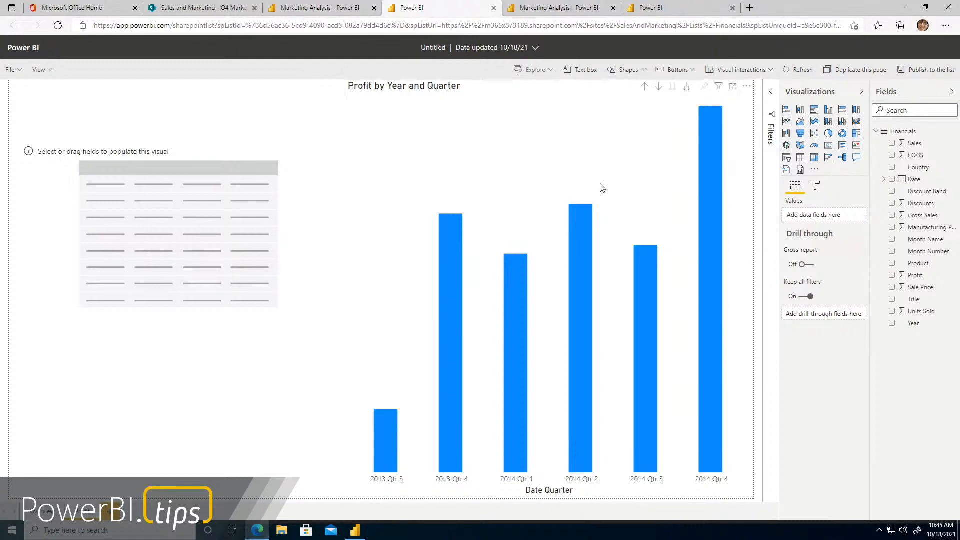
Cross-filter the page by the 2013 Qtr 4 bar and fill the table with Date, Country, Month Name and Product
{"action": "left_click", "coordinate": [457, 273]}
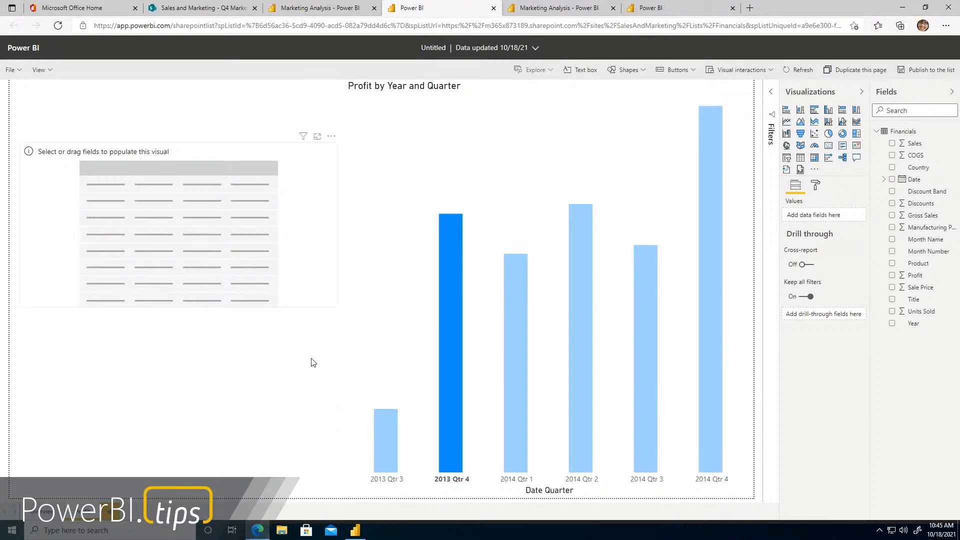
{"action": "left_click", "coordinate": [194, 179]}
{"action": "left_click", "coordinate": [893, 179]}
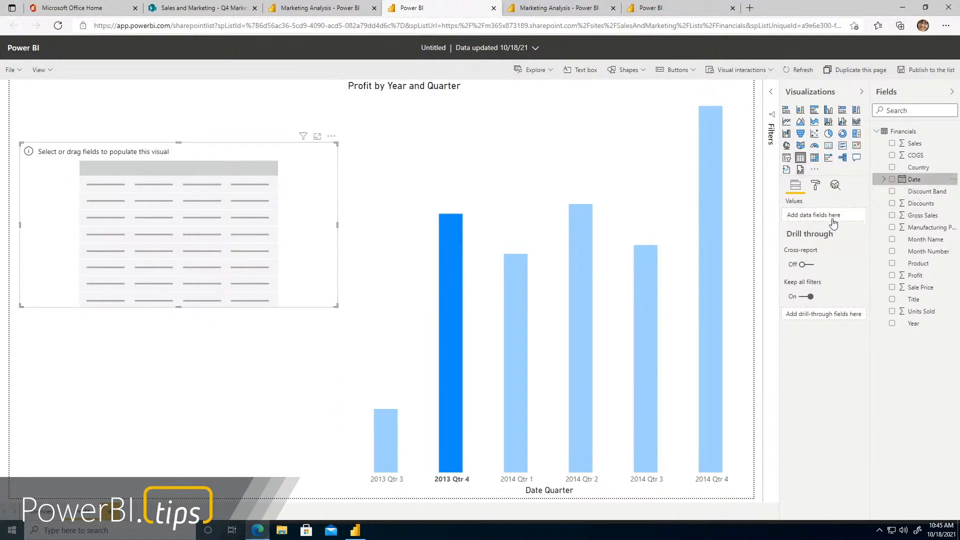
{"action": "left_click_drag", "start_coordinate": [903, 205], "coordinate": [823, 271]}
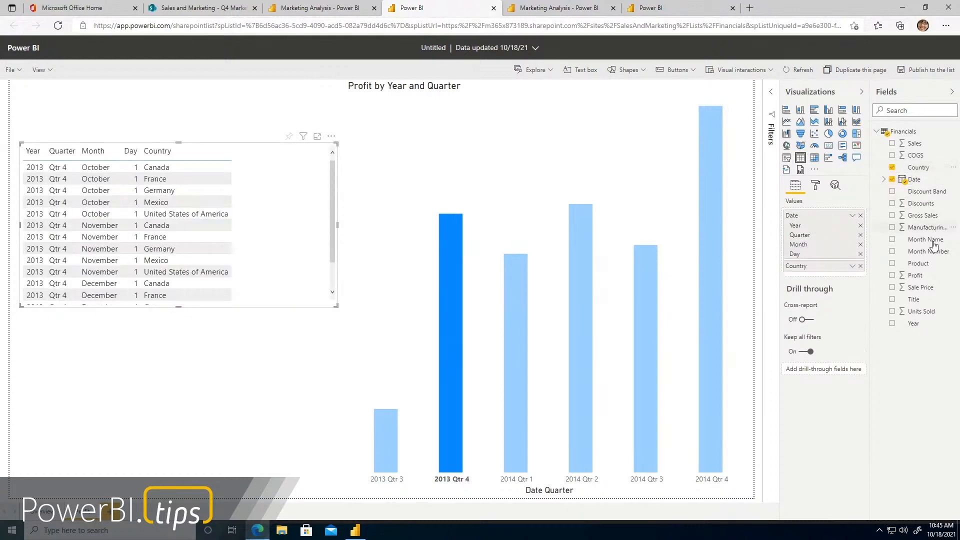
{"action": "left_click_drag", "start_coordinate": [926, 239], "coordinate": [835, 277]}
{"action": "left_click_drag", "start_coordinate": [918, 263], "coordinate": [844, 297]}
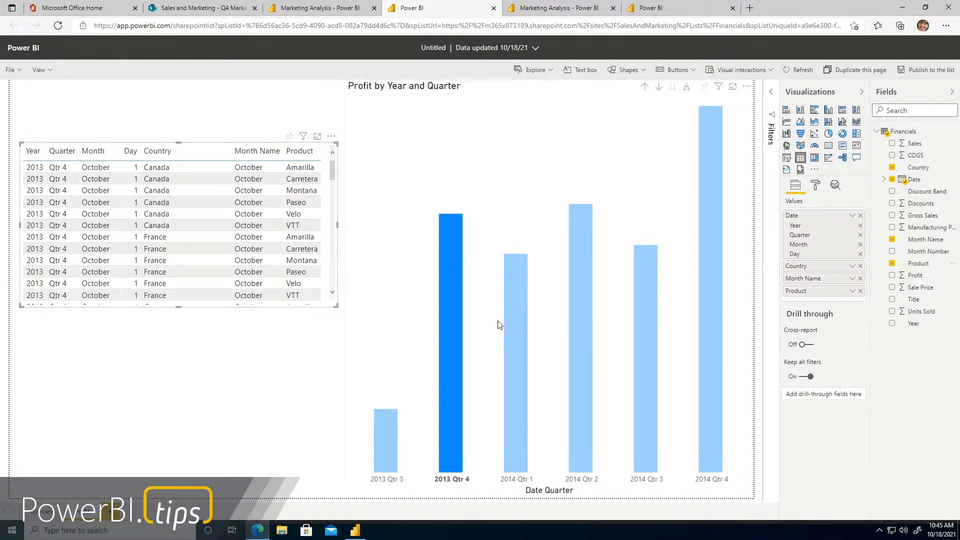
Clear the 2013 Qtr 4 selection, cross-filter by 2014 Qtr 1 and look through the table's rows
{"action": "left_click", "coordinate": [440, 325]}
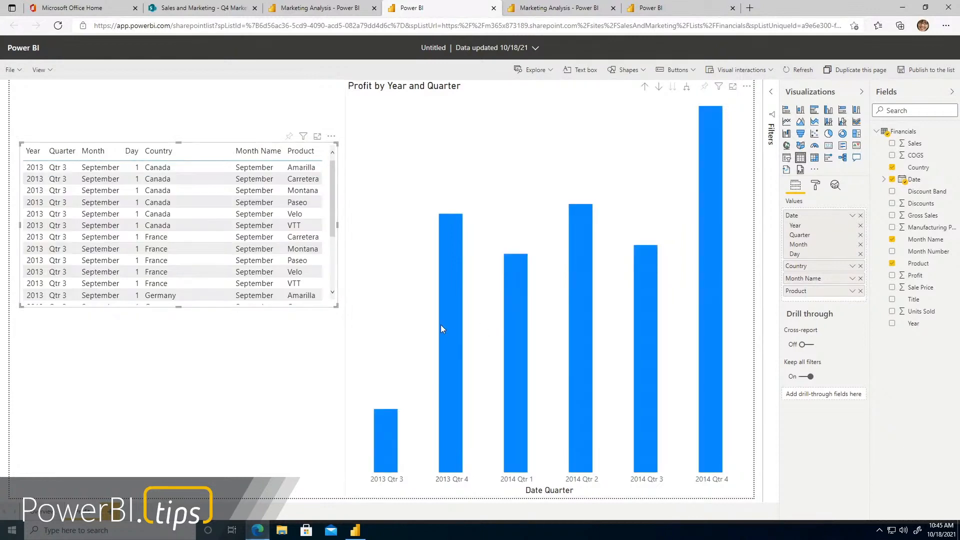
{"action": "left_click", "coordinate": [515, 287]}
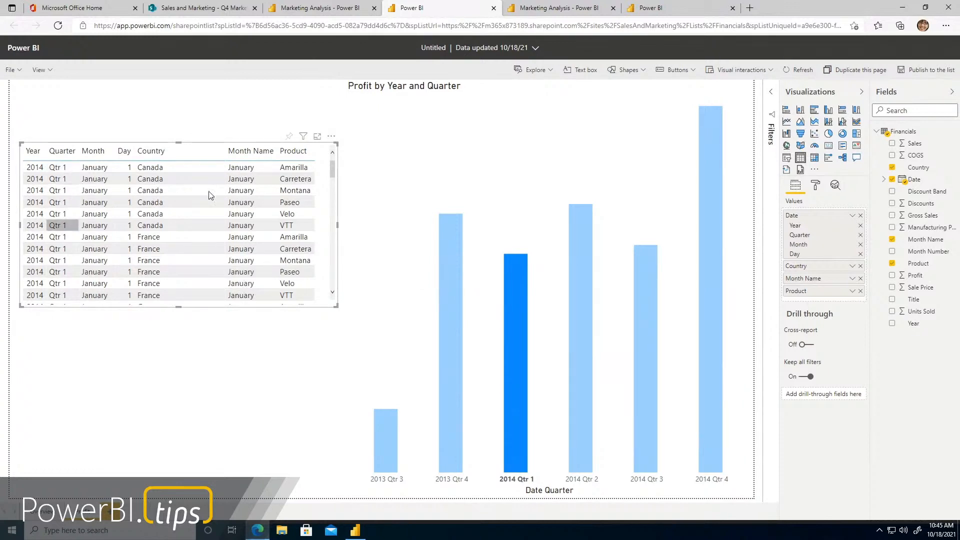
{"action": "scroll", "coordinate": [53, 180], "scroll_direction": "down", "scroll_amount": 3}
{"action": "scroll", "coordinate": [244, 232], "scroll_direction": "down", "scroll_amount": 9}
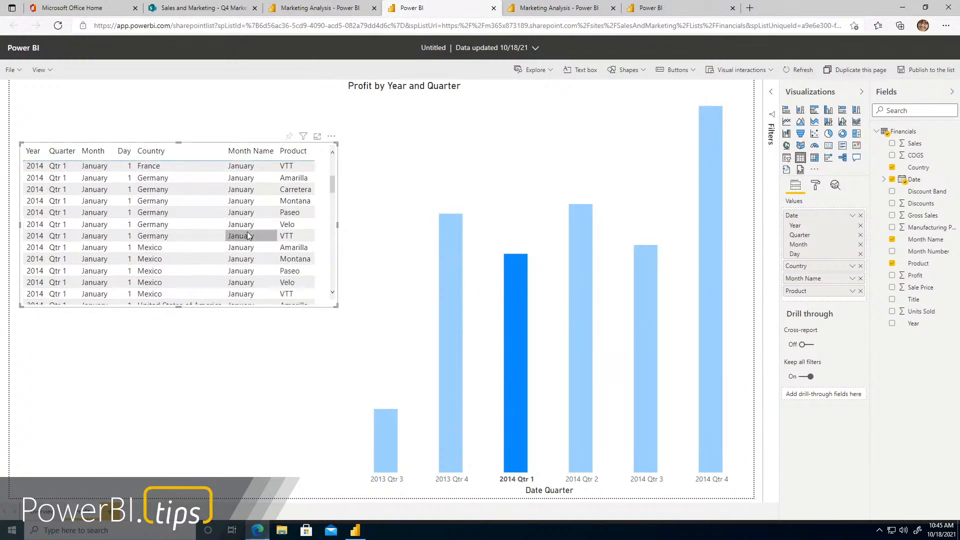
{"action": "scroll", "coordinate": [237, 236], "scroll_direction": "down", "scroll_amount": 2}
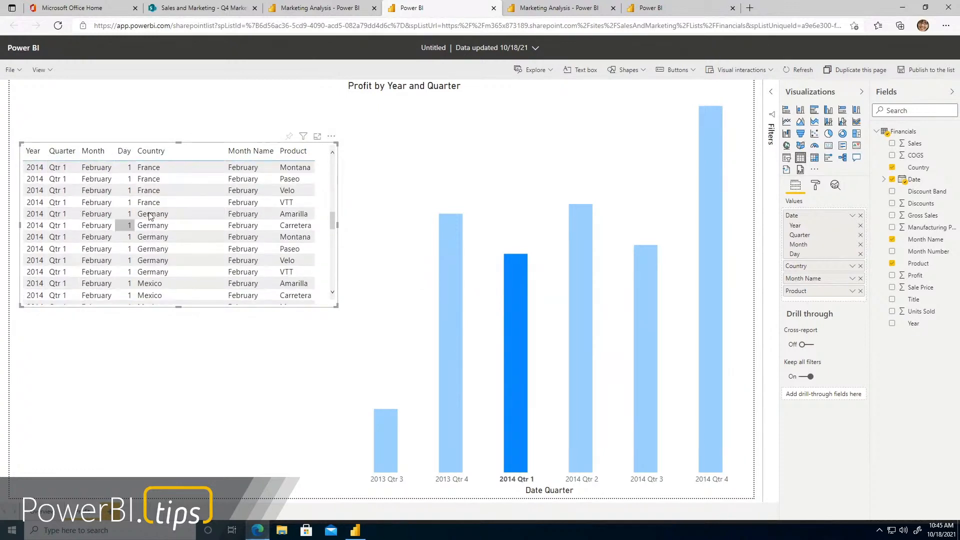
Show the table's Date field as a plain date instead of the date hierarchy
{"action": "left_click", "coordinate": [853, 216]}
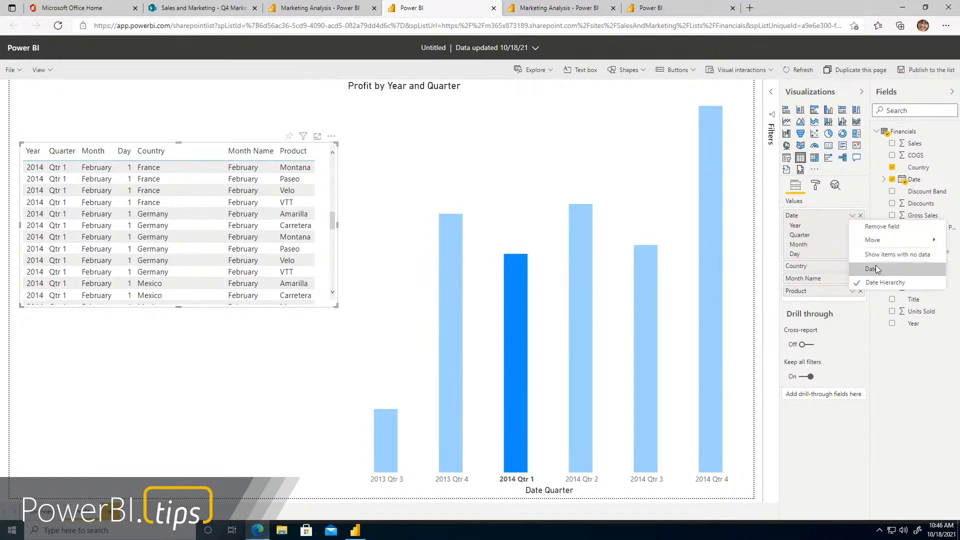
{"action": "left_click", "coordinate": [876, 265]}
{"action": "scroll", "coordinate": [256, 204], "scroll_direction": "down", "scroll_amount": 8}
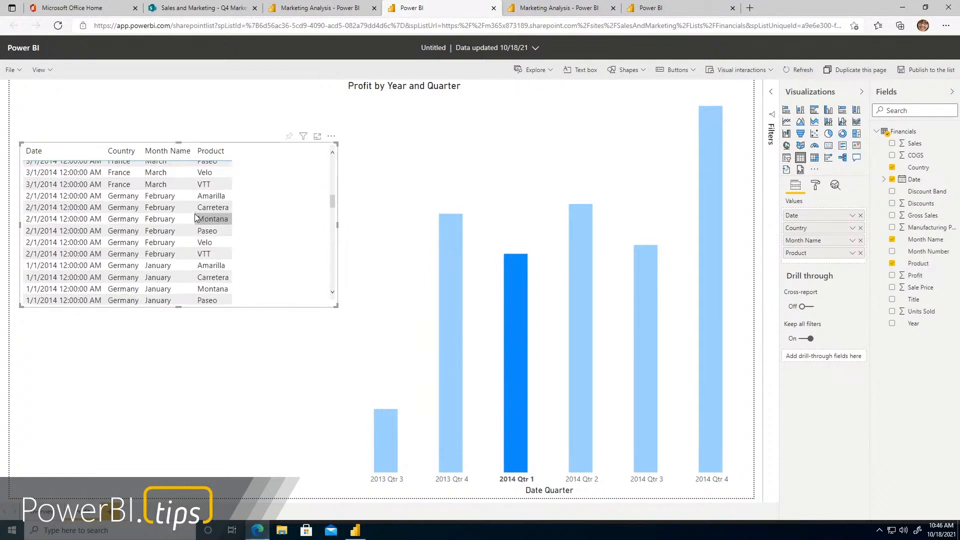
Cross-filter the table by the 2014 Qtr 2 and 2014 Qtr 3 bars, review its rows and clear the selection
{"action": "left_click", "coordinate": [582, 325]}
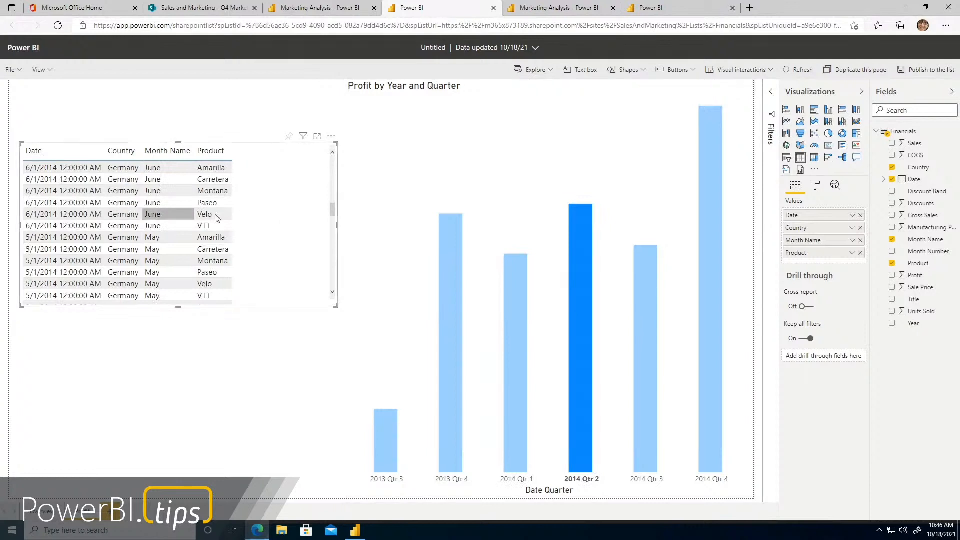
{"action": "left_click", "coordinate": [650, 297]}
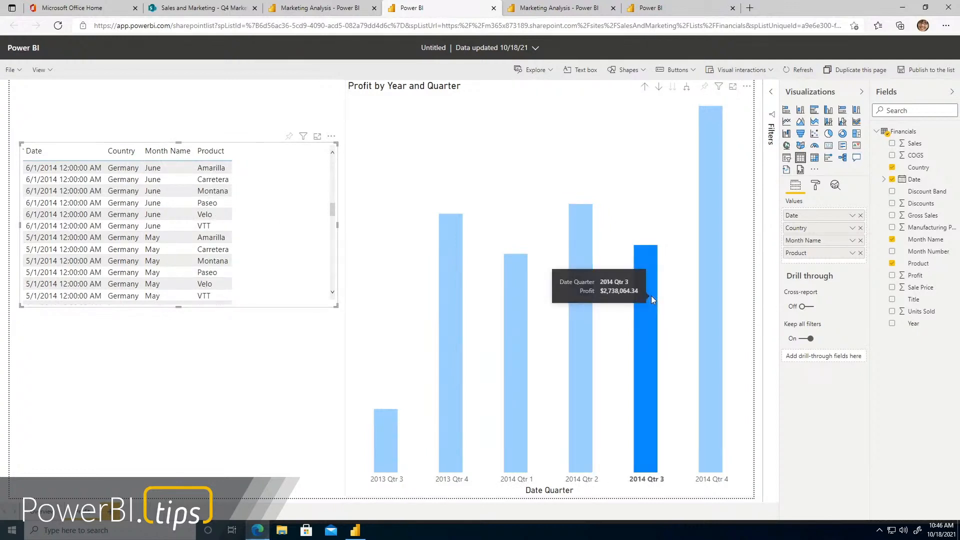
{"action": "scroll", "coordinate": [252, 240], "scroll_direction": "down", "scroll_amount": 3}
{"action": "scroll", "coordinate": [252, 240], "scroll_direction": "down", "scroll_amount": 2}
{"action": "left_click", "coordinate": [229, 97]}
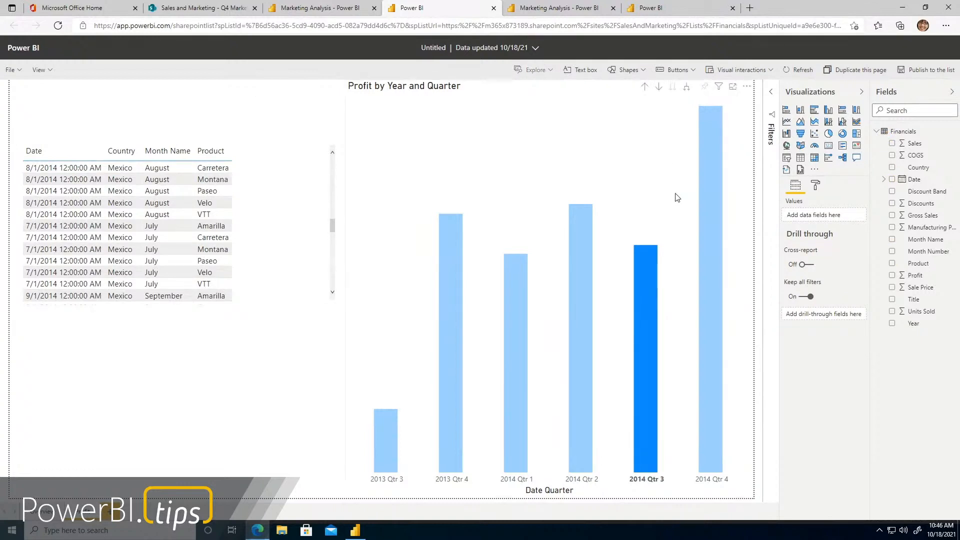
{"action": "left_click", "coordinate": [653, 250]}
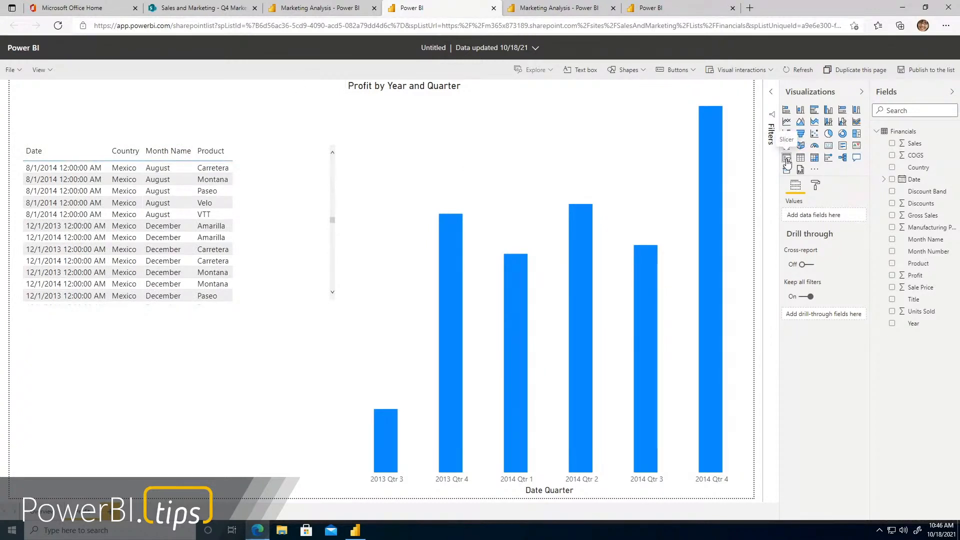
Add a Country slicer below the table and test it with Canada and France
{"action": "left_click", "coordinate": [787, 159]}
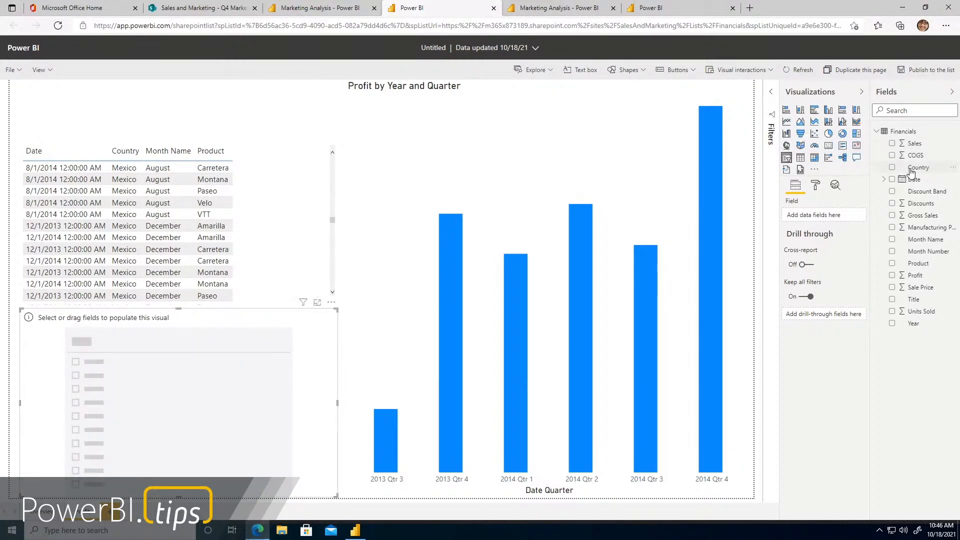
{"action": "left_click", "coordinate": [892, 168]}
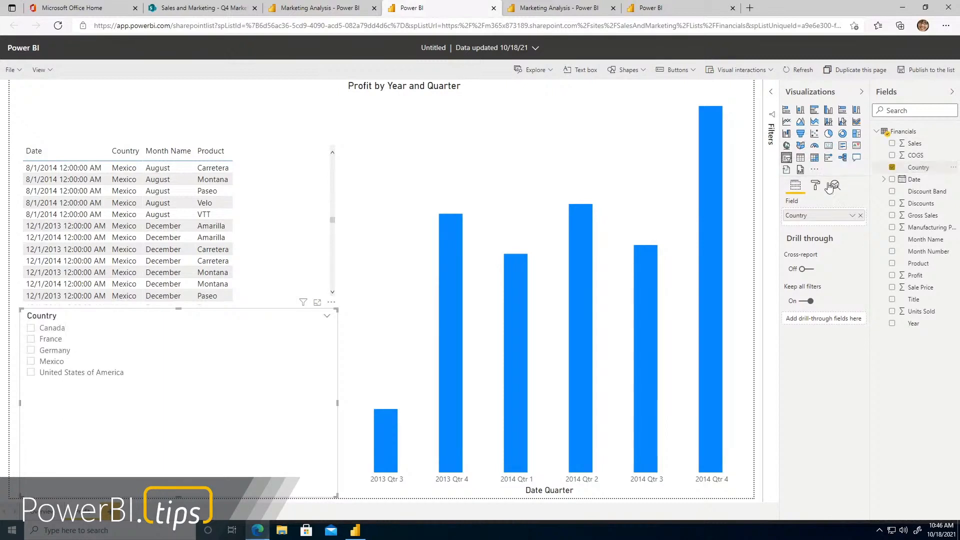
{"action": "left_click", "coordinate": [31, 329]}
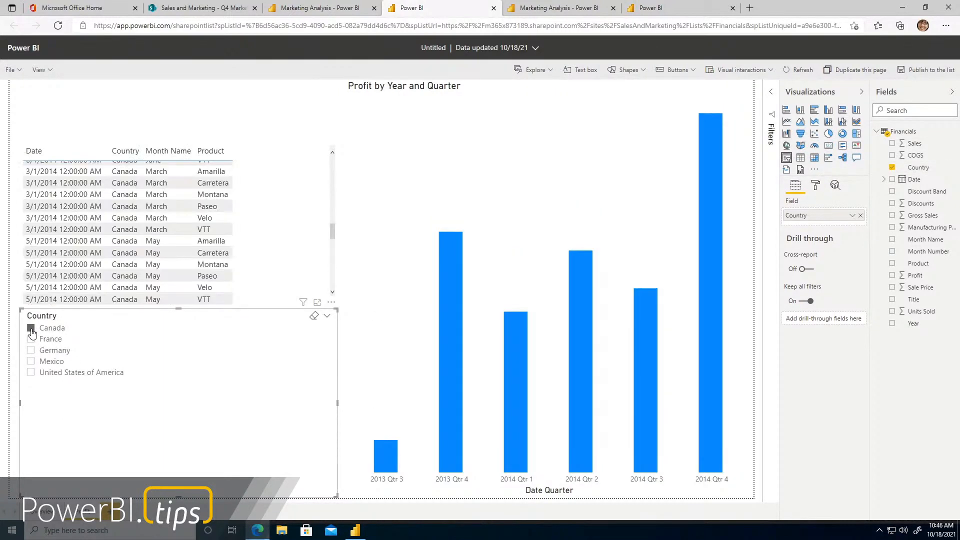
{"action": "left_click", "coordinate": [31, 340]}
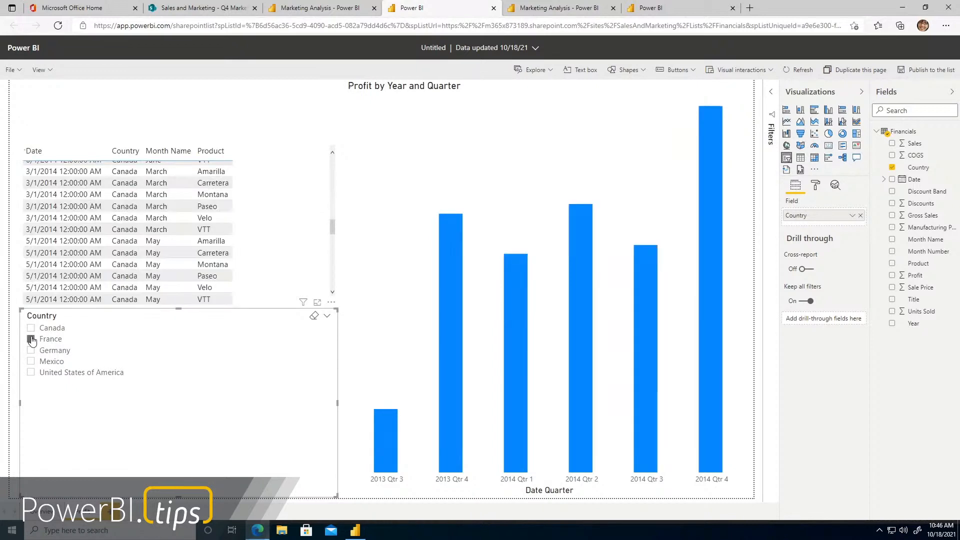
{"action": "left_click", "coordinate": [32, 340]}
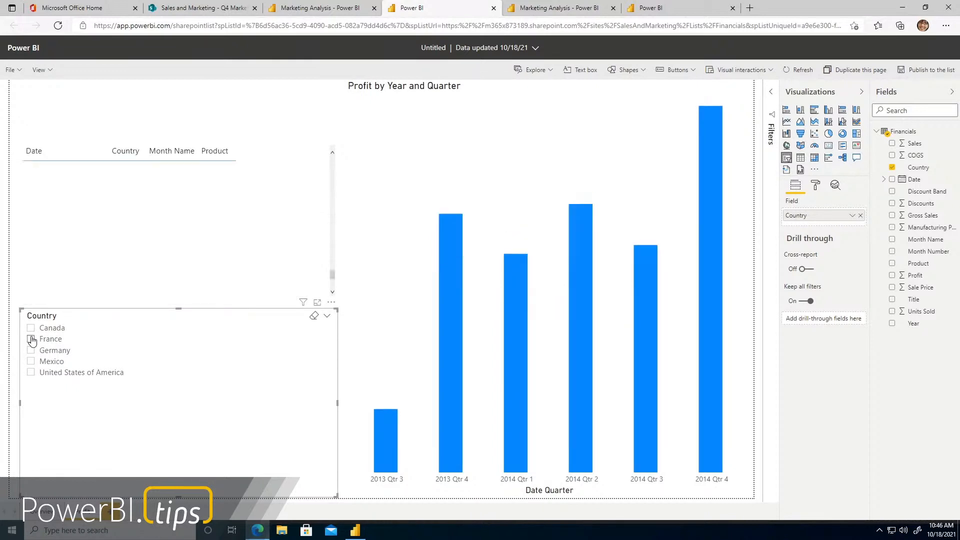
Place the Country slicer above the table, size it to fit all countries, shift the table below it and filter to France
{"action": "left_click_drag", "start_coordinate": [195, 445], "coordinate": [179, 136]}
{"action": "left_click_drag", "start_coordinate": [167, 268], "coordinate": [170, 148]}
{"action": "left_click_drag", "start_coordinate": [278, 183], "coordinate": [276, 215]}
{"action": "left_click", "coordinate": [21, 110]}
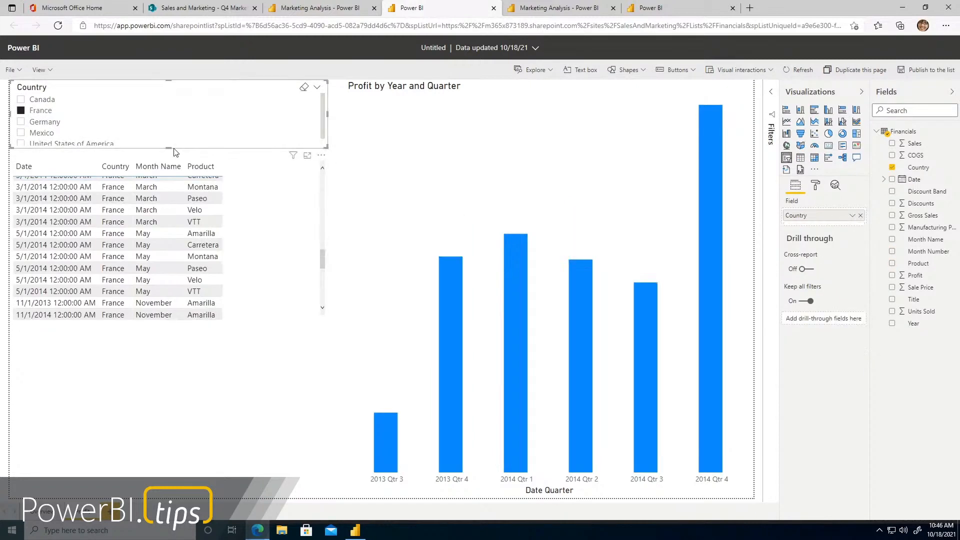
{"action": "left_click_drag", "start_coordinate": [169, 148], "coordinate": [169, 159]}
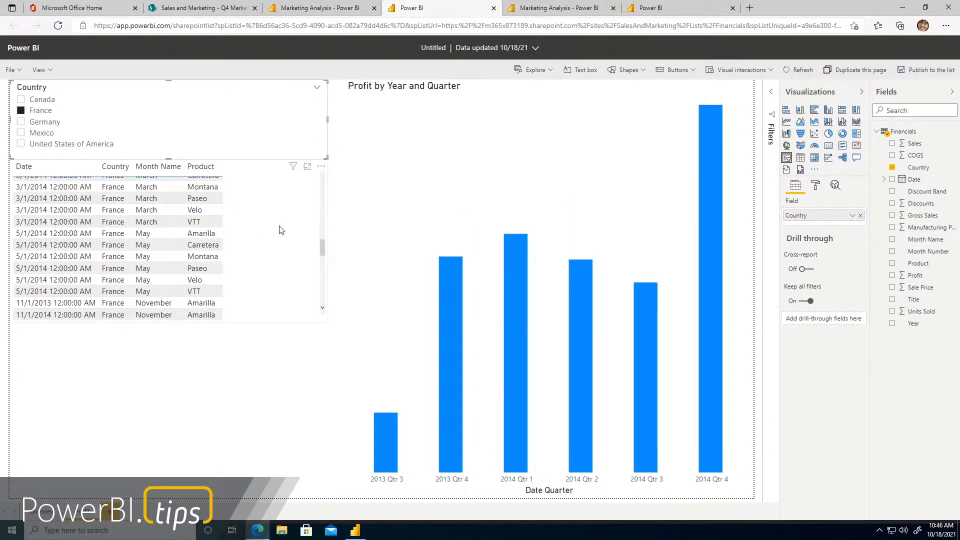
{"action": "mouse_move", "coordinate": [291, 224]}
{"action": "left_mouse_down"}
{"action": "mouse_move", "coordinate": [288, 244]}
{"action": "mouse_move", "coordinate": [290, 234]}
{"action": "left_mouse_up"}
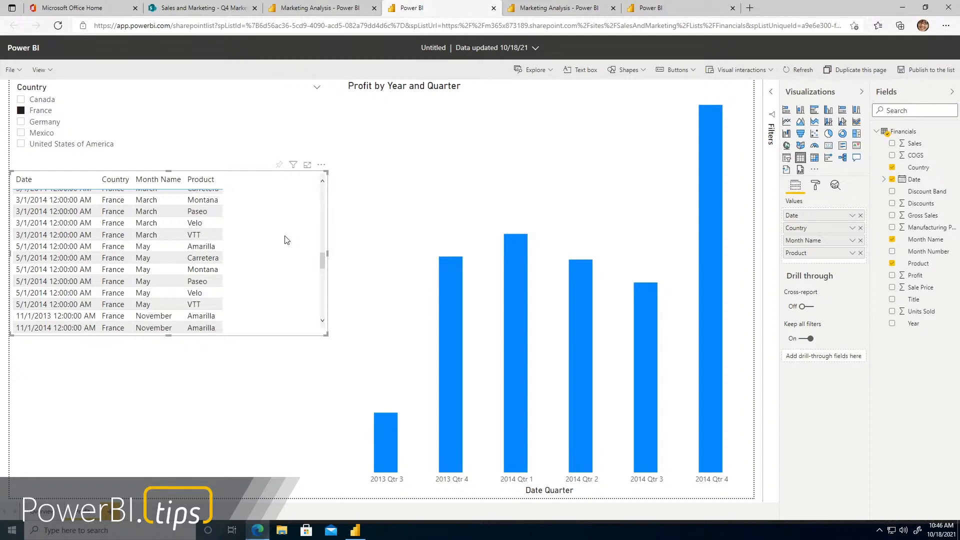
Switch to Power BI Desktop with the untitled Q4 Marketing Analysis report
{"action": "left_click", "coordinate": [355, 530]}
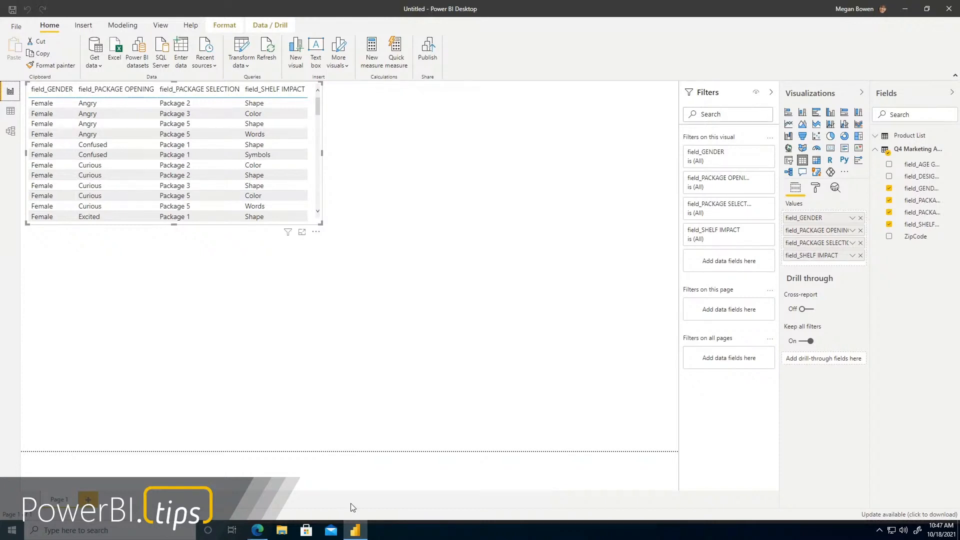
Compare the web report with the Power BI Desktop report and return to the web report in the browser
{"action": "left_click", "coordinate": [258, 530]}
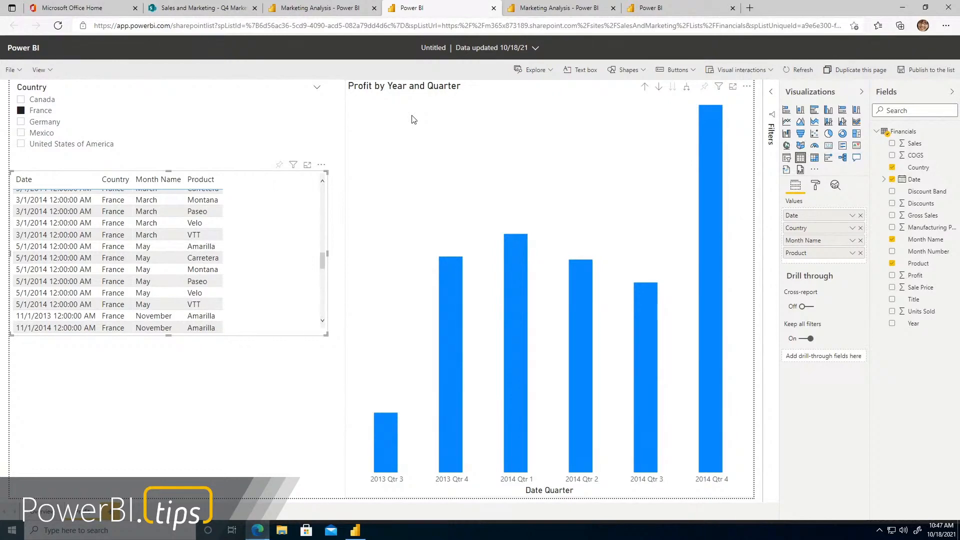
{"action": "left_click", "coordinate": [356, 531]}
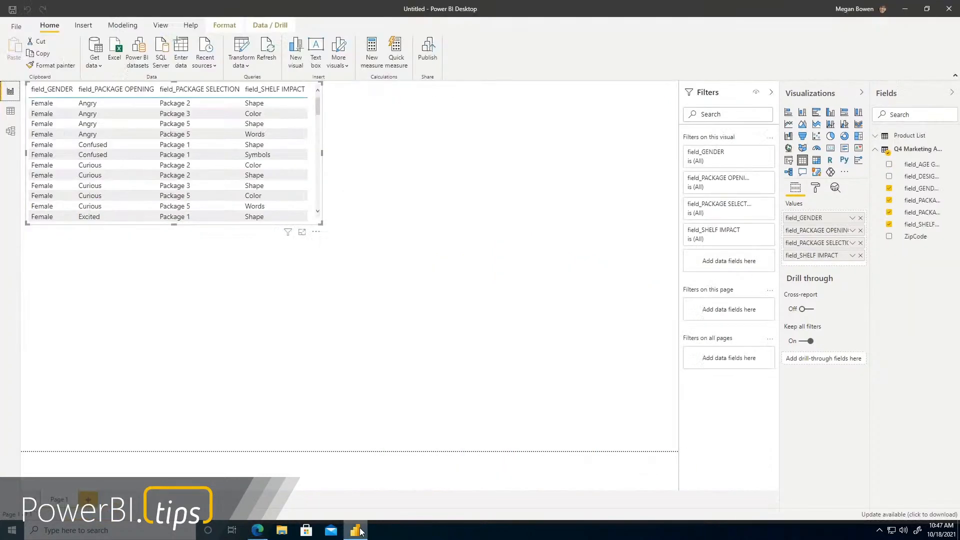
{"action": "left_click", "coordinate": [356, 530]}
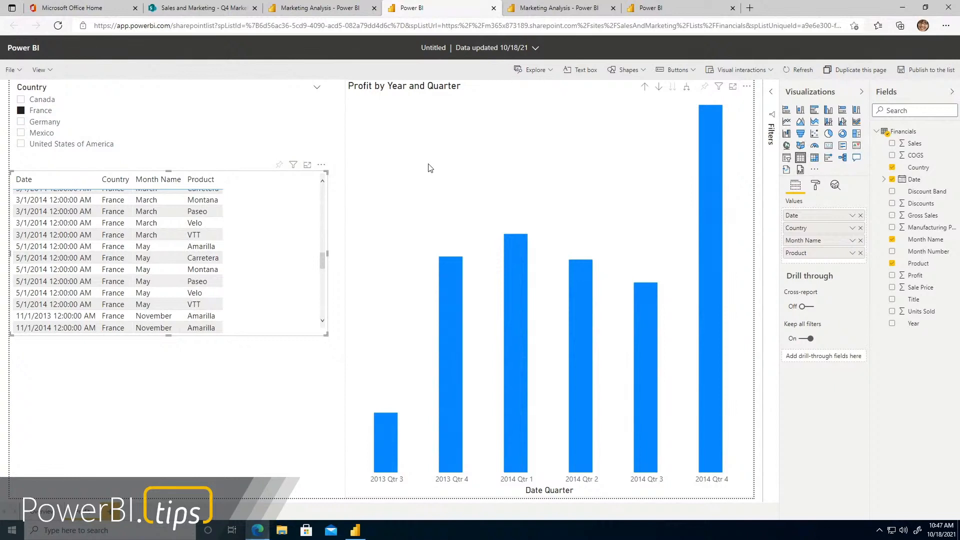
Cross-filter the France rows of the table by the 2014 Qtr 1 bar and inspect that bar's profit
{"action": "left_click", "coordinate": [475, 246]}
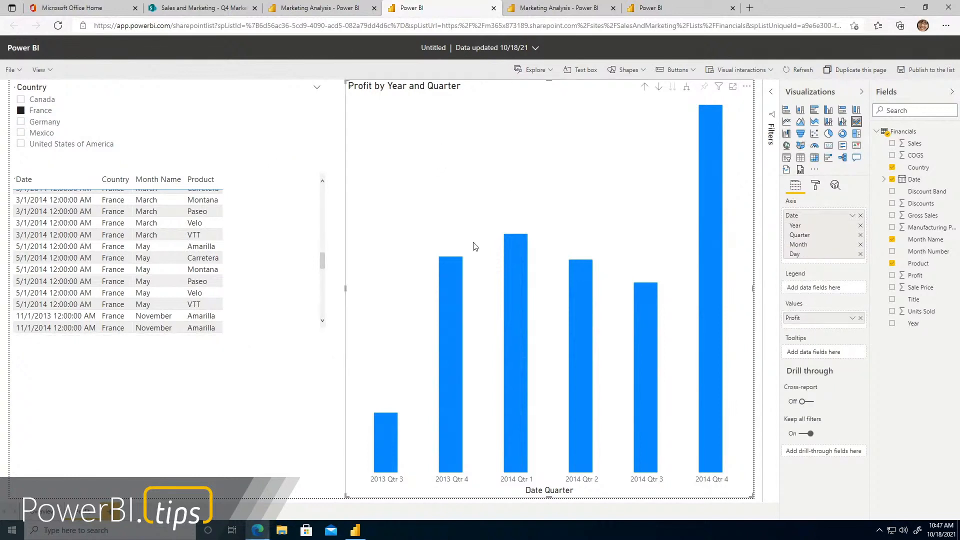
{"action": "left_click", "coordinate": [525, 289]}
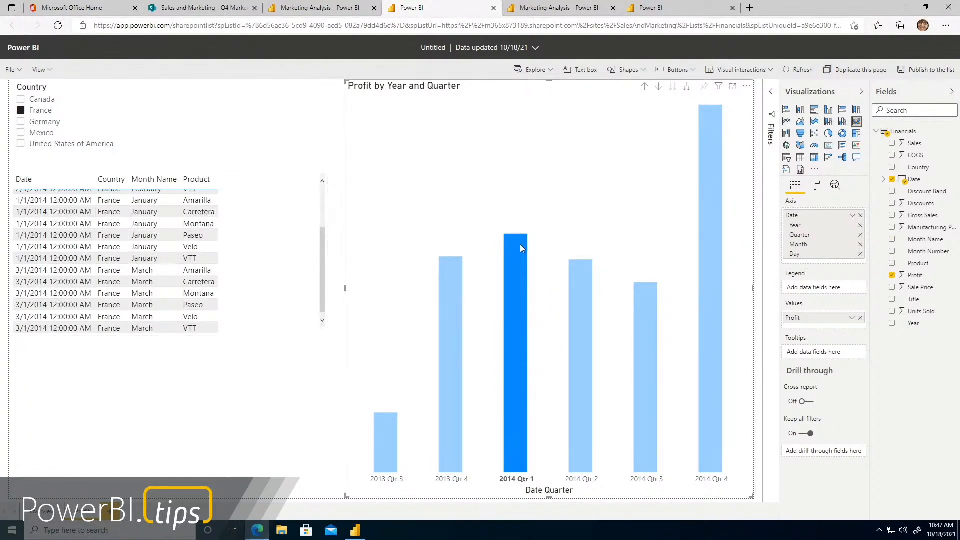
{"action": "mouse_move", "coordinate": [522, 262]}
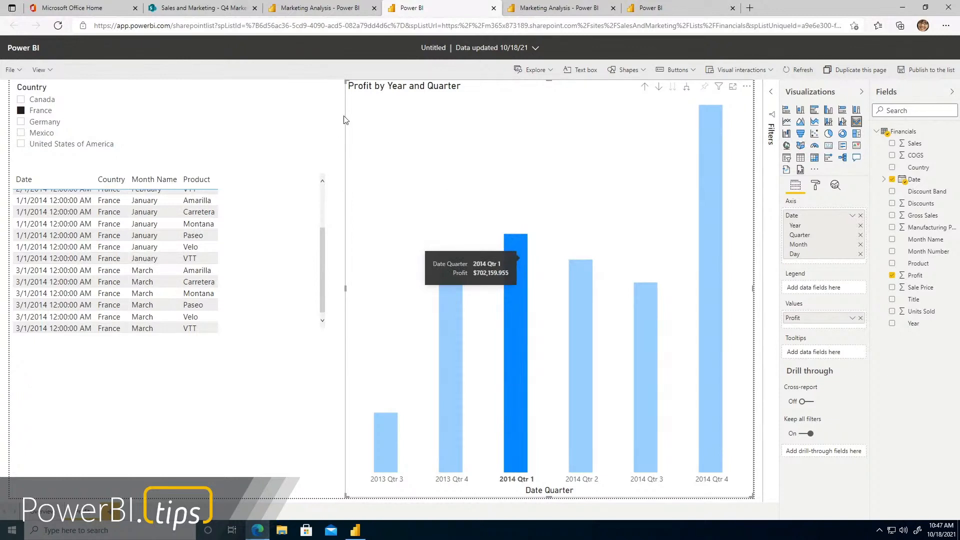
Narrow the Country slicer to free space beside it and clear its country selection
{"action": "left_click", "coordinate": [304, 89]}
{"action": "left_click_drag", "start_coordinate": [329, 119], "coordinate": [296, 123]}
{"action": "left_click", "coordinate": [284, 132]}
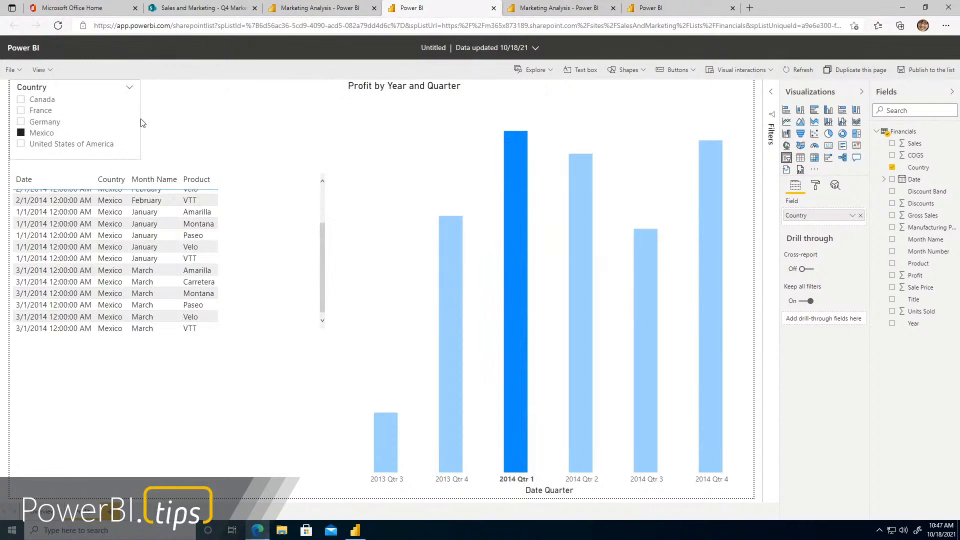
{"action": "left_click", "coordinate": [21, 132]}
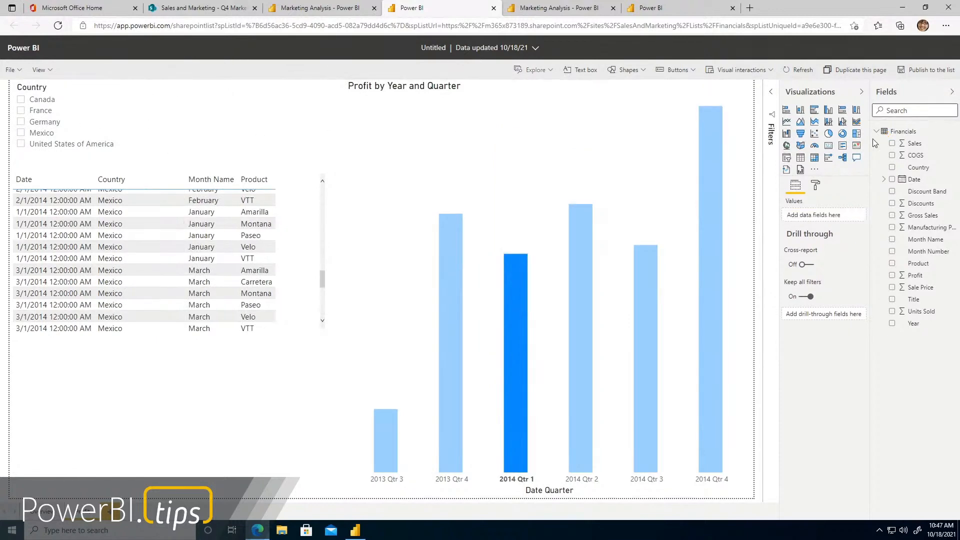
Add a Profit card in the gap between the Country slicer and the chart, keeping the Sum aggregation
{"action": "left_click", "coordinate": [829, 145]}
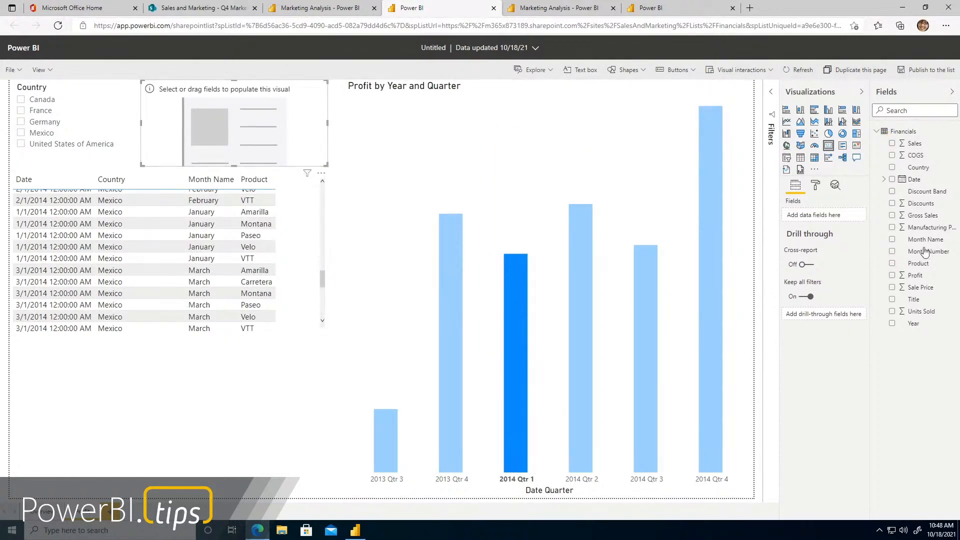
{"action": "left_click", "coordinate": [892, 275]}
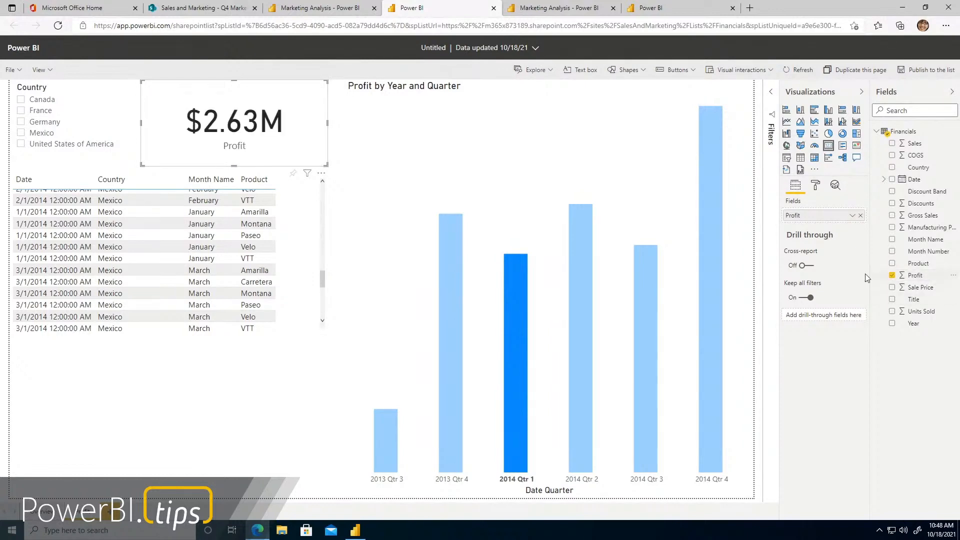
{"action": "left_click", "coordinate": [852, 215]}
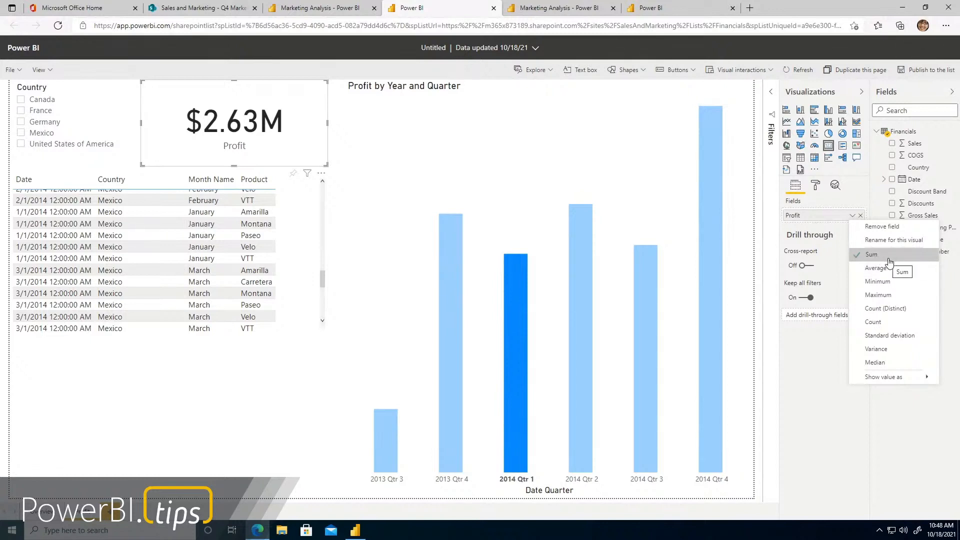
{"action": "left_click", "coordinate": [229, 396]}
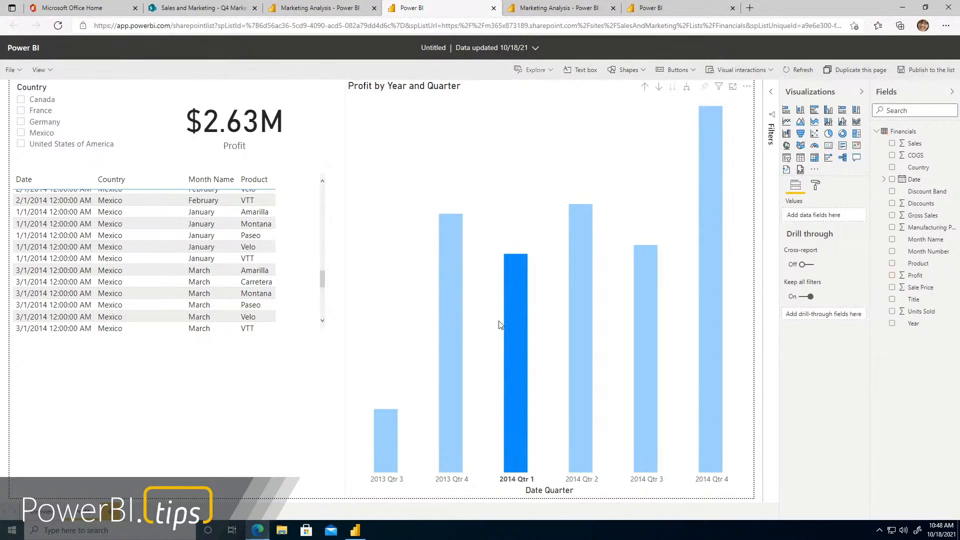
Test how the Profit card responds to the 2014 Qtr 1 and 2014 Qtr 2 bars, and clear the selection
{"action": "left_click", "coordinate": [508, 387]}
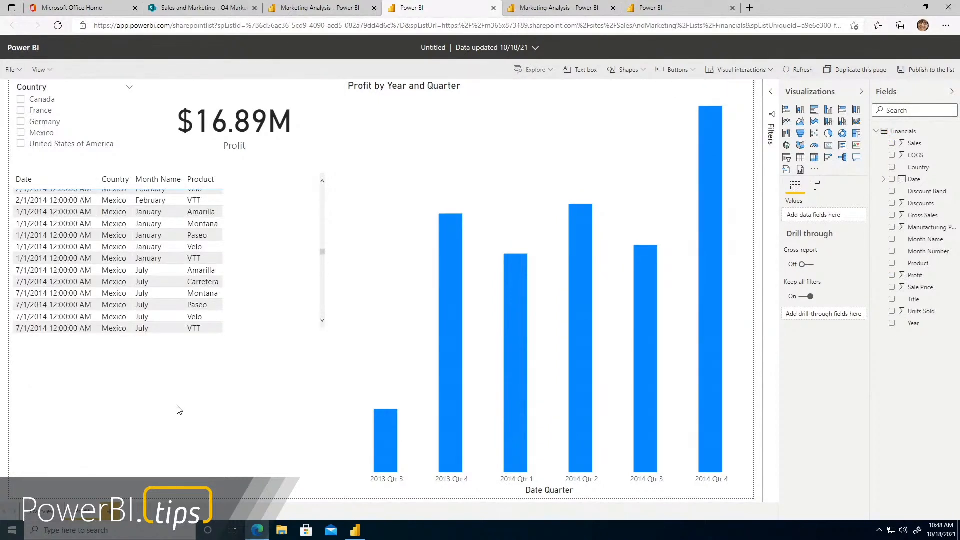
{"action": "left_click", "coordinate": [510, 276]}
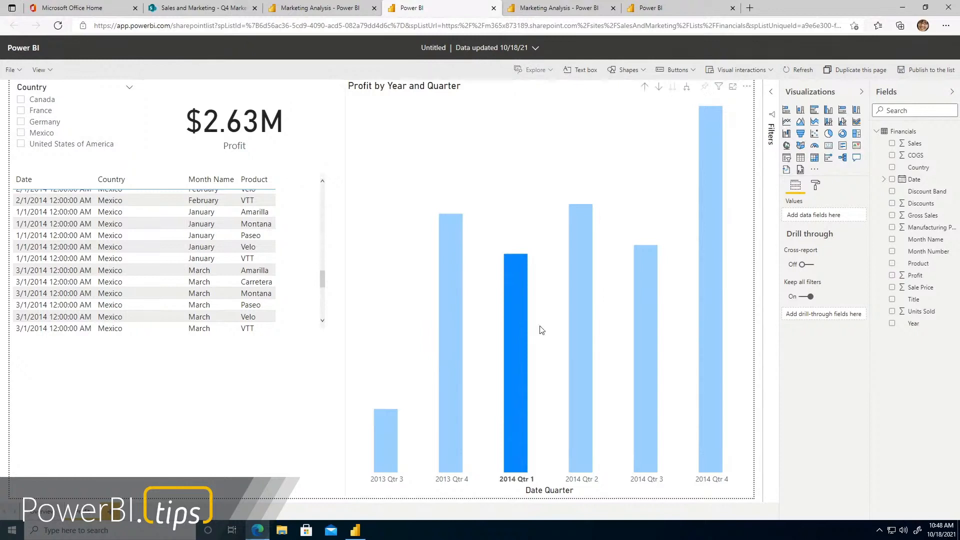
{"action": "left_click", "coordinate": [574, 335]}
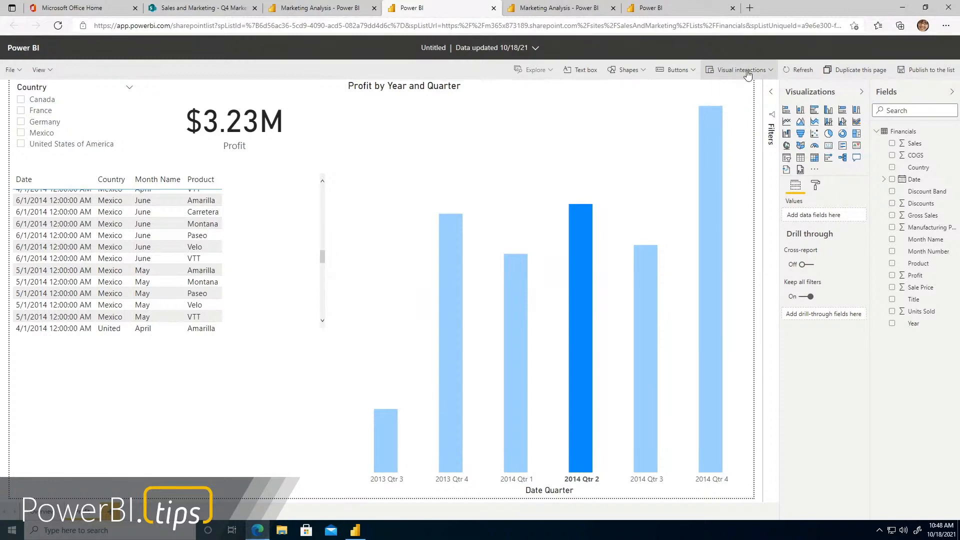
{"action": "left_click", "coordinate": [635, 140]}
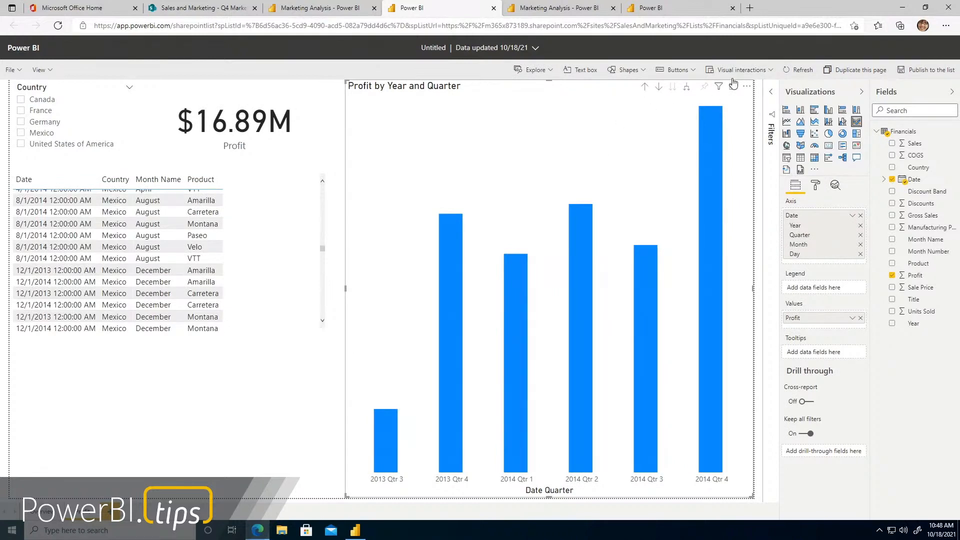
Turn on Edit interactions and shift the table down to separate it from the Profit card's interaction controls
{"action": "left_click", "coordinate": [747, 73]}
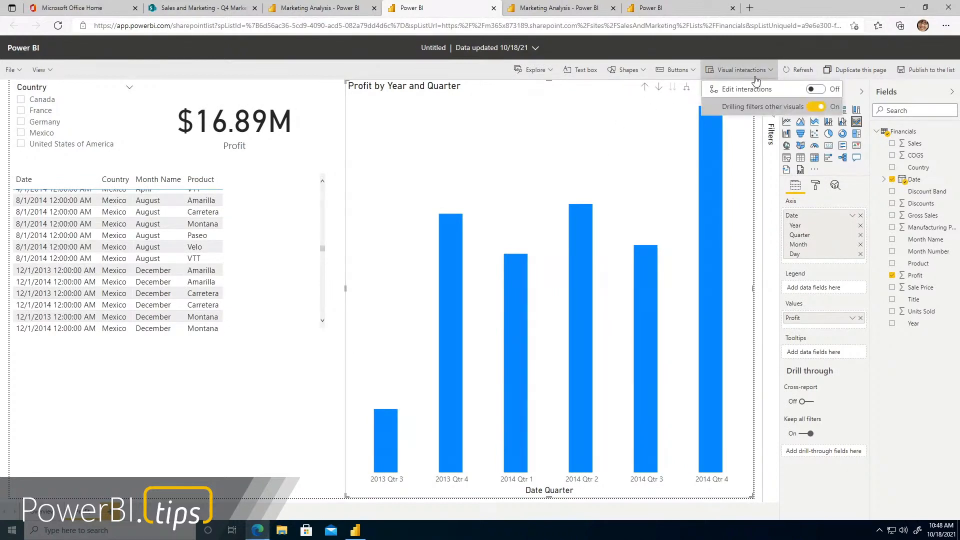
{"action": "left_click", "coordinate": [823, 95]}
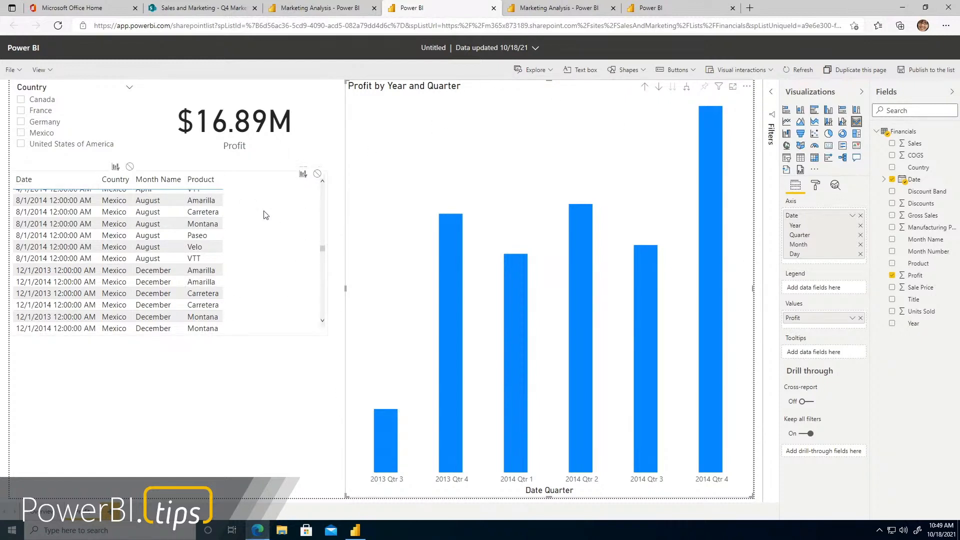
{"action": "left_click_drag", "start_coordinate": [264, 221], "coordinate": [265, 280]}
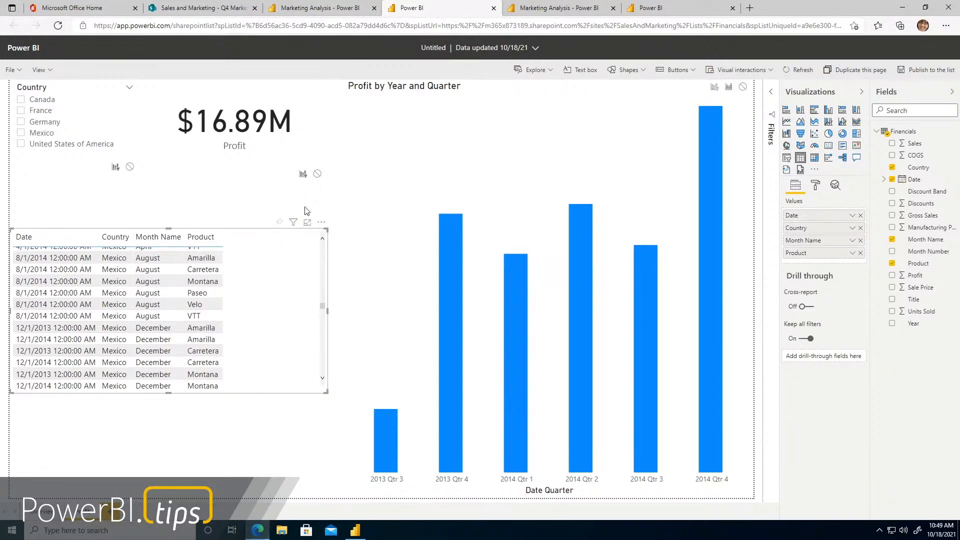
Set the interaction on the Profit card to None for both the table and the Profit by Year and Quarter chart
{"action": "left_click", "coordinate": [376, 252]}
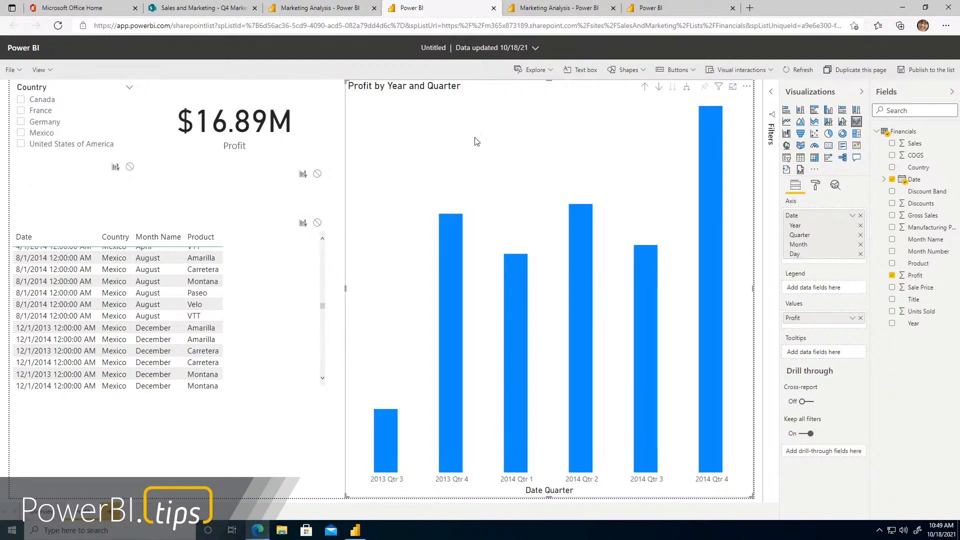
{"action": "left_click", "coordinate": [318, 223]}
{"action": "left_click", "coordinate": [303, 224]}
{"action": "left_click", "coordinate": [295, 284]}
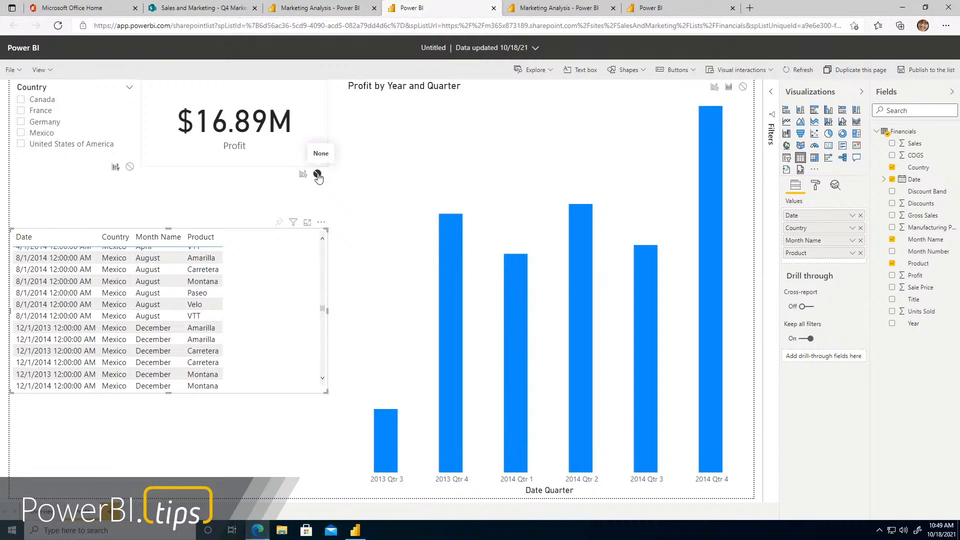
{"action": "left_click", "coordinate": [397, 151]}
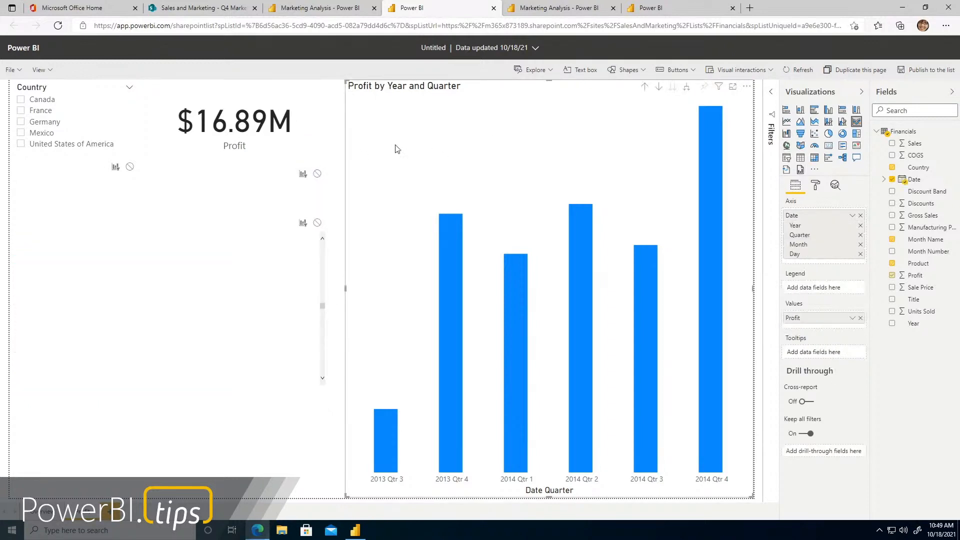
{"action": "left_click", "coordinate": [318, 174]}
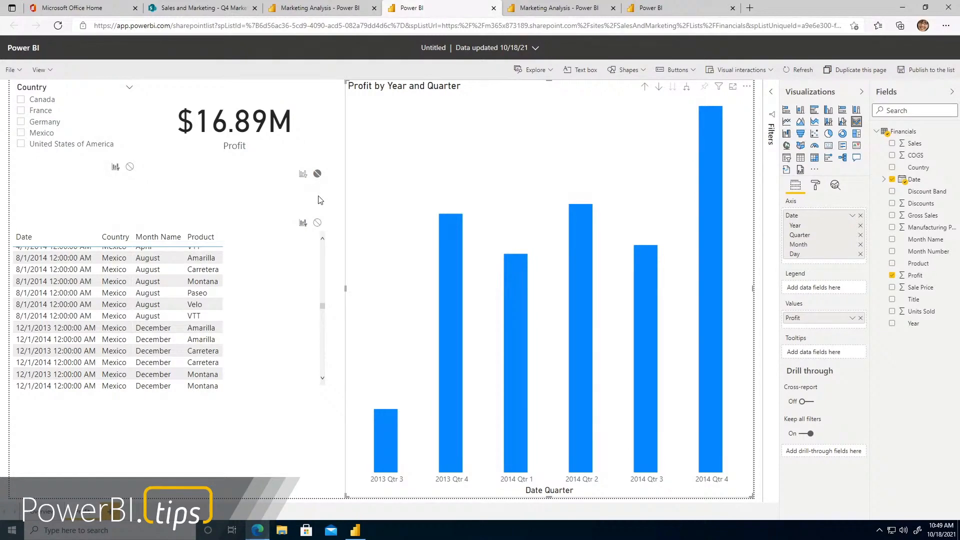
Test the edited interactions with the 2013 Qtr 4 bar and the 10/1/2013 Germany Paseo table row
{"action": "left_click", "coordinate": [455, 271]}
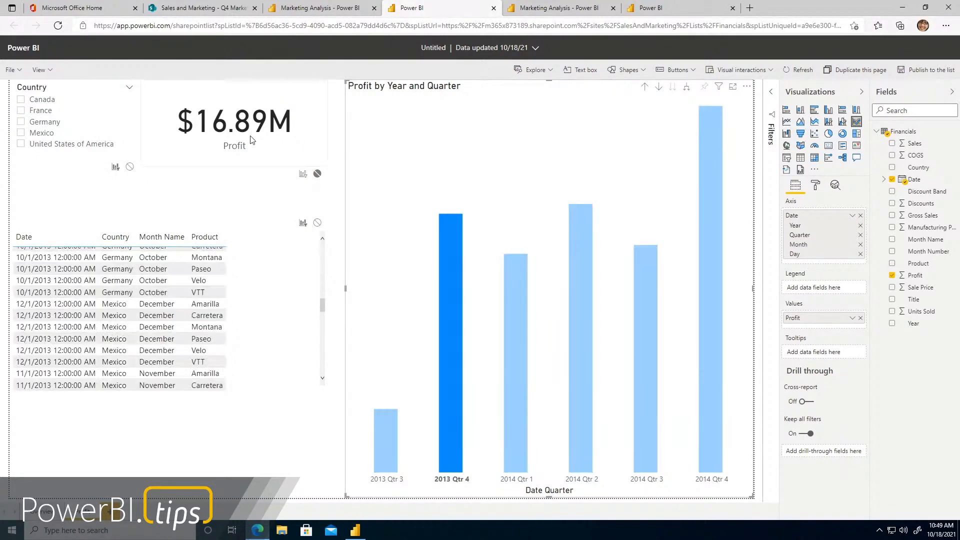
{"action": "left_click", "coordinate": [445, 290]}
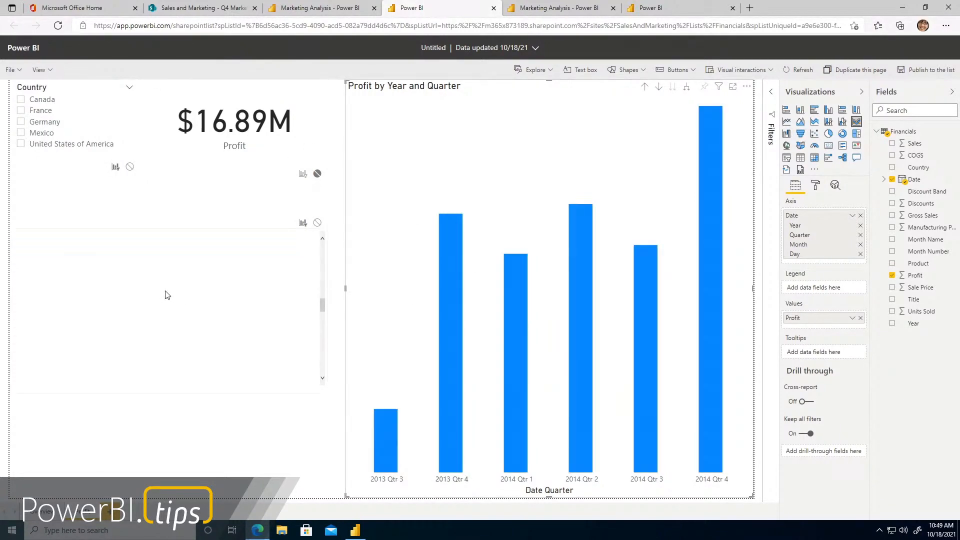
{"action": "left_click", "coordinate": [167, 294]}
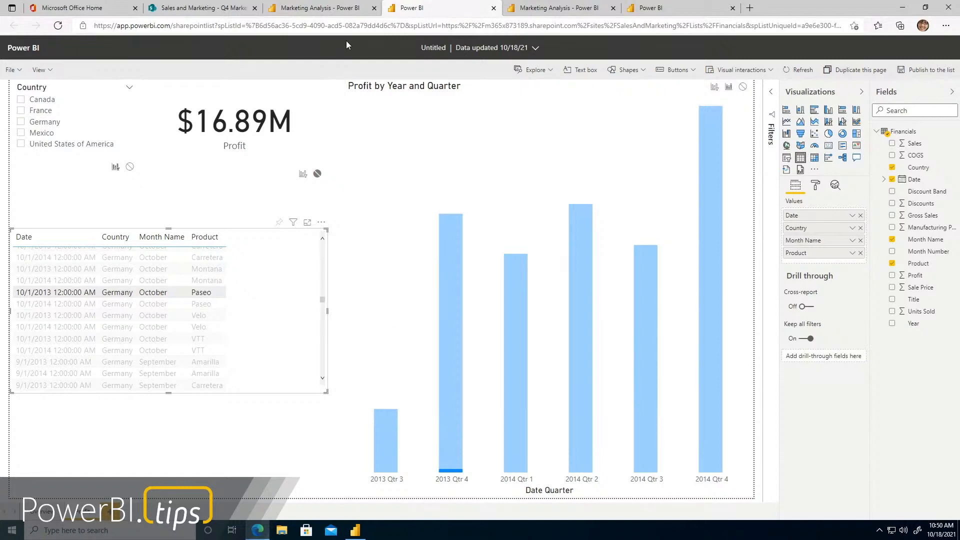
Publish the report to the list under the name Profit
{"action": "left_click", "coordinate": [925, 70]}
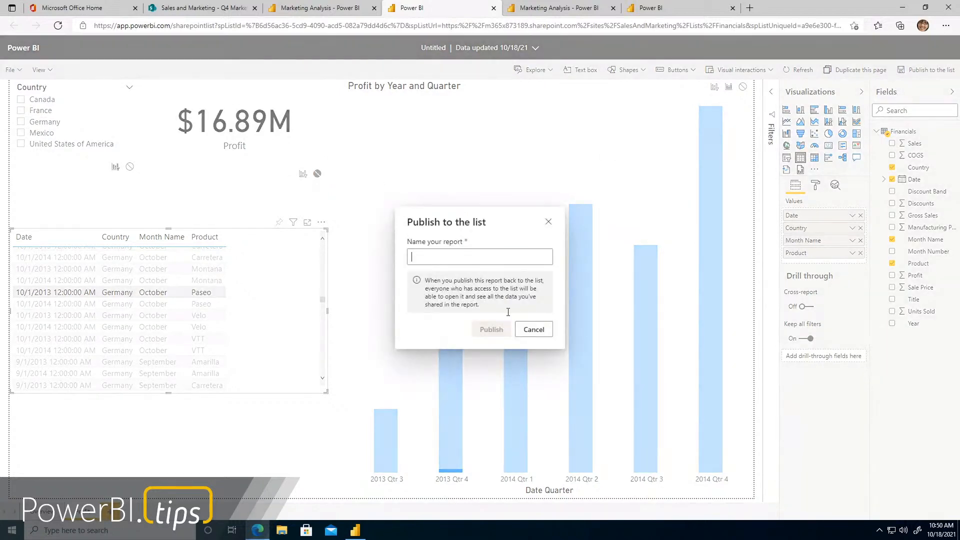
{"action": "left_click", "coordinate": [480, 254]}
{"action": "type", "text": "pROFIT"}
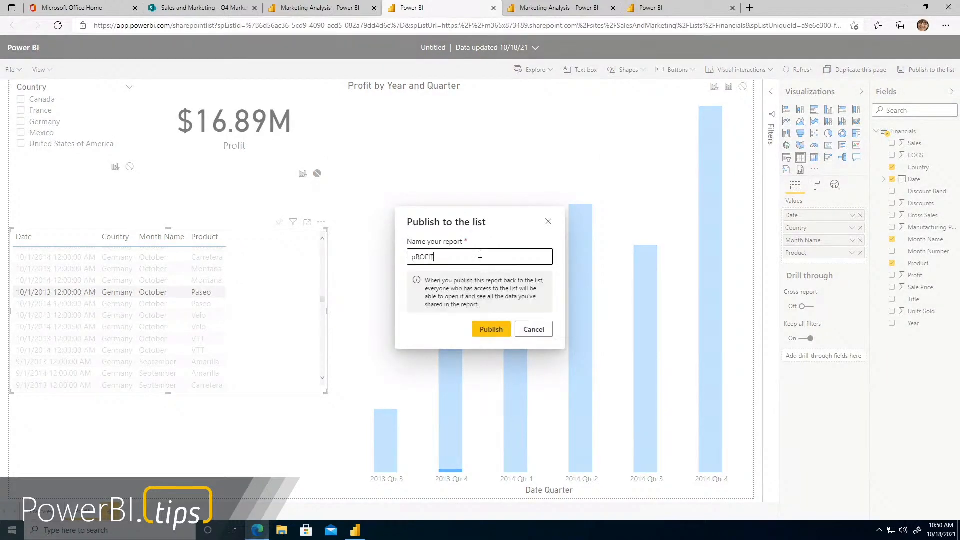
{"action": "key", "text": "ctrl+a"}
{"action": "type", "text": "Profit"}
{"action": "left_click", "coordinate": [493, 329]}
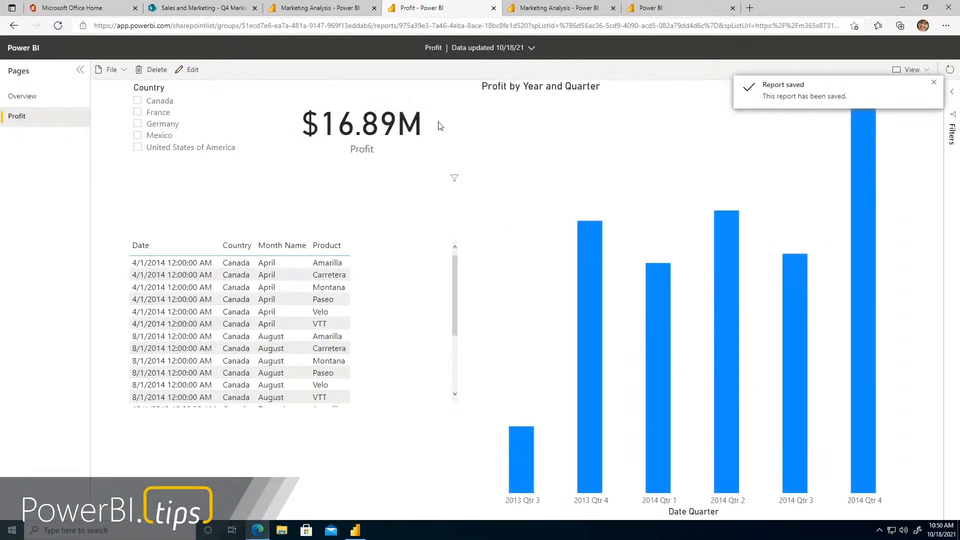
Go from the SharePoint list to the Microsoft 365 admin center and open the Power BI admin portal
{"action": "left_click", "coordinate": [214, 9]}
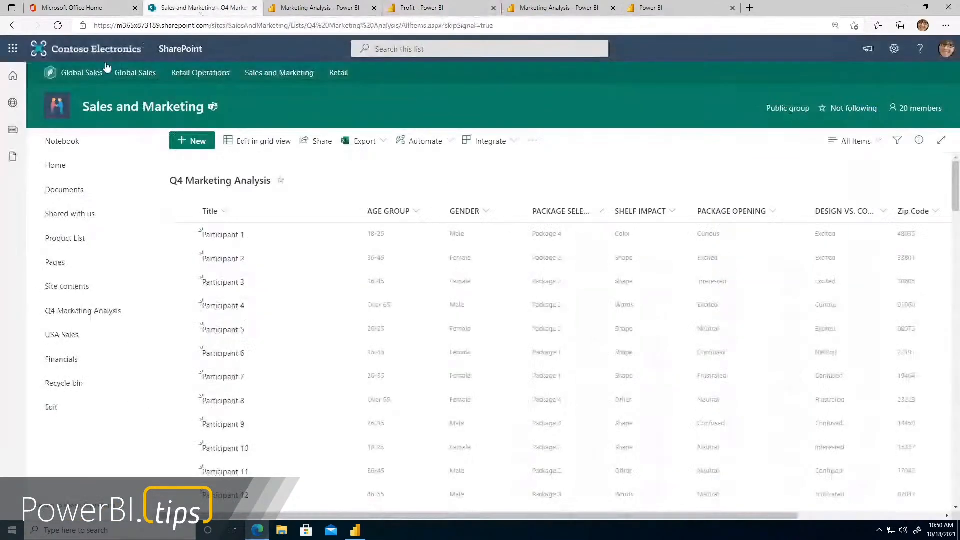
{"action": "left_click", "coordinate": [14, 58]}
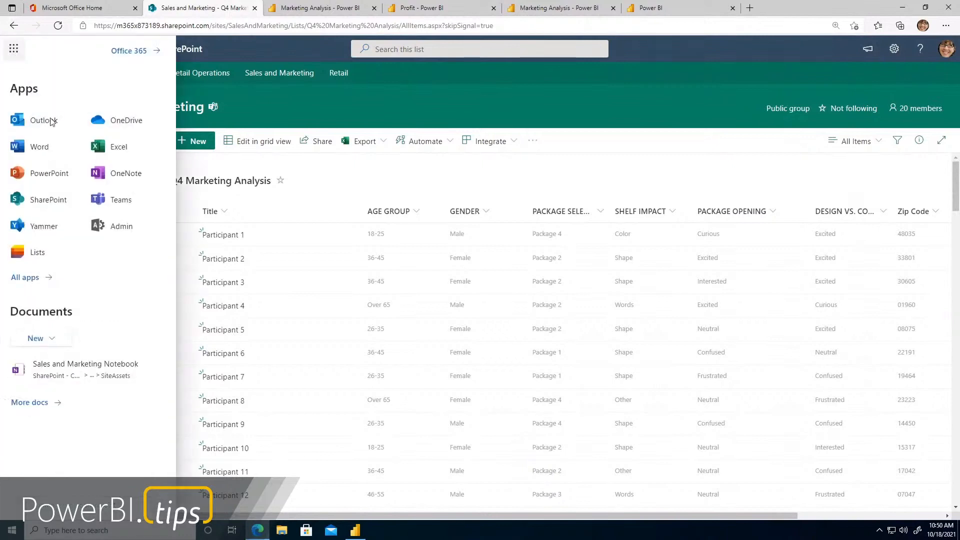
{"action": "left_click", "coordinate": [123, 232]}
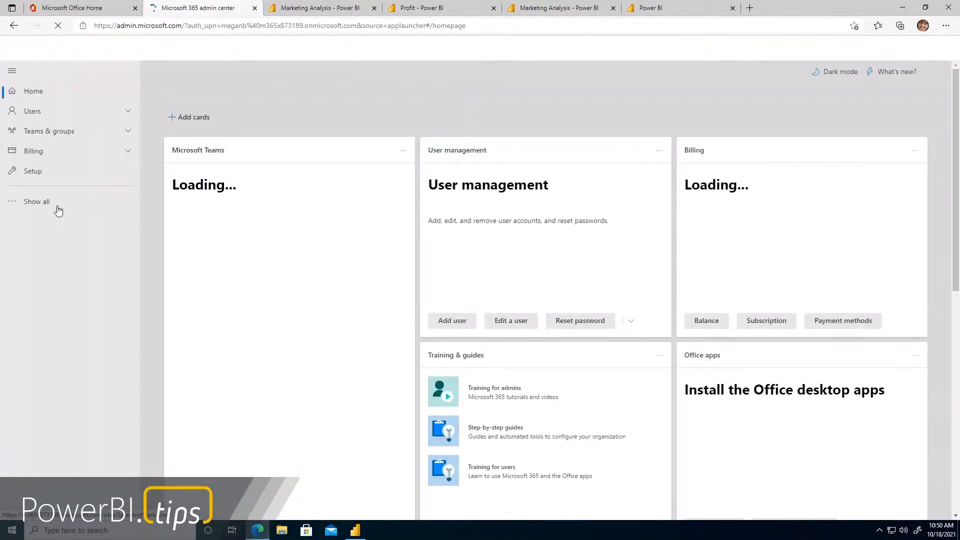
{"action": "left_click", "coordinate": [58, 206]}
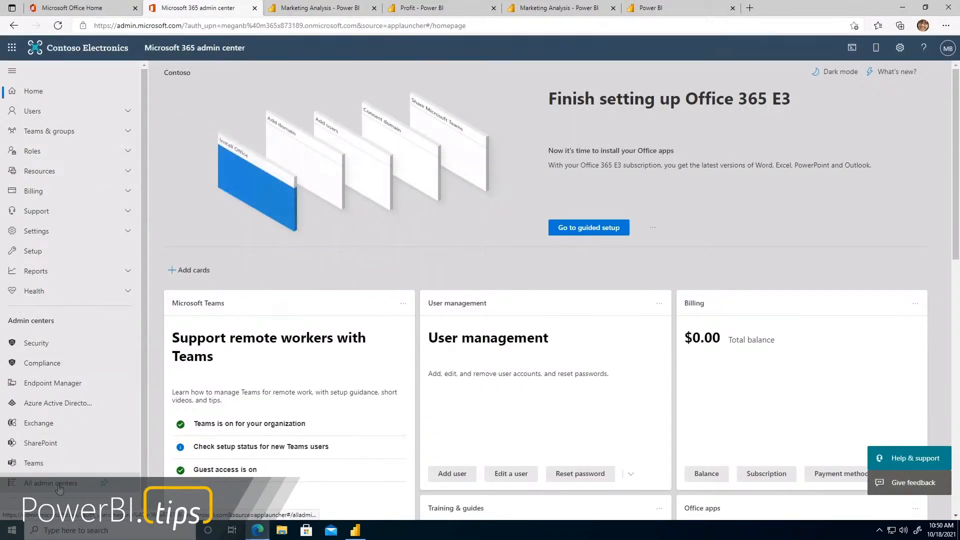
{"action": "left_click", "coordinate": [56, 481]}
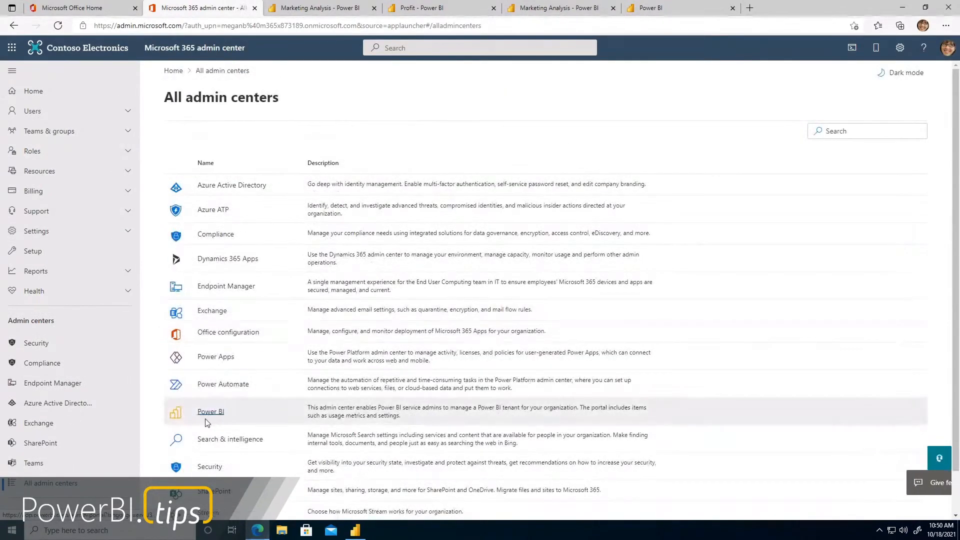
{"action": "left_click", "coordinate": [213, 412]}
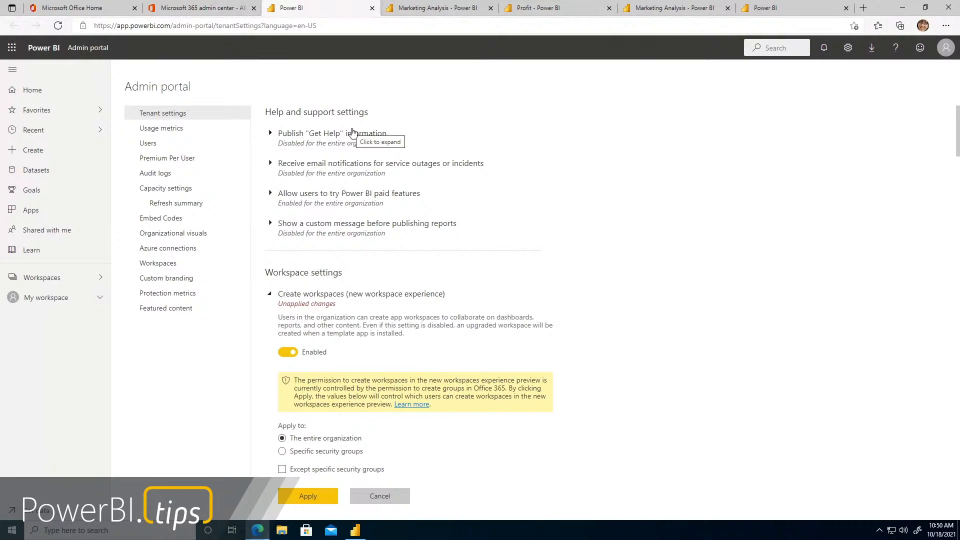
Find and expand the Integration with SharePoint and Microsoft Lists tenant setting to review its options
{"action": "scroll", "coordinate": [574, 221], "scroll_direction": "down", "scroll_amount": 15}
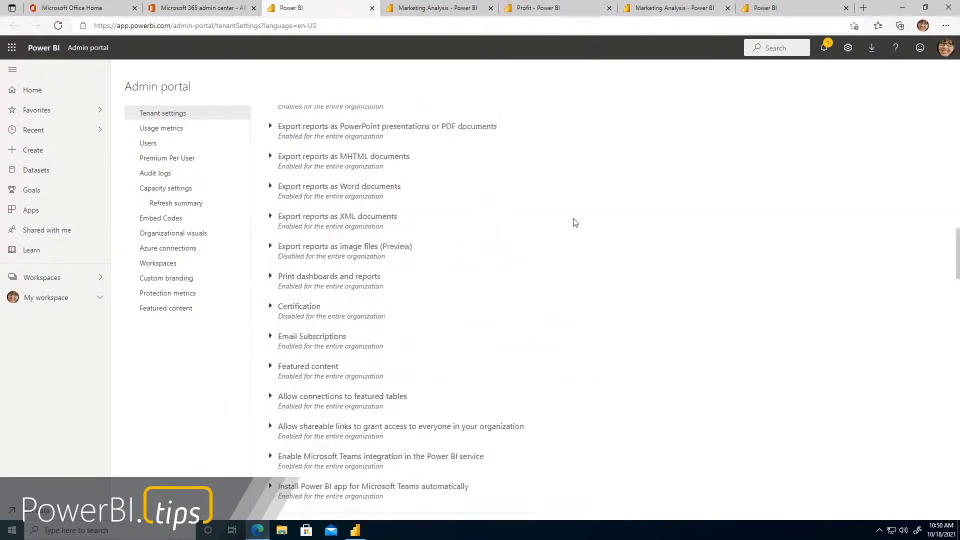
{"action": "scroll", "coordinate": [575, 222], "scroll_direction": "down", "scroll_amount": 10}
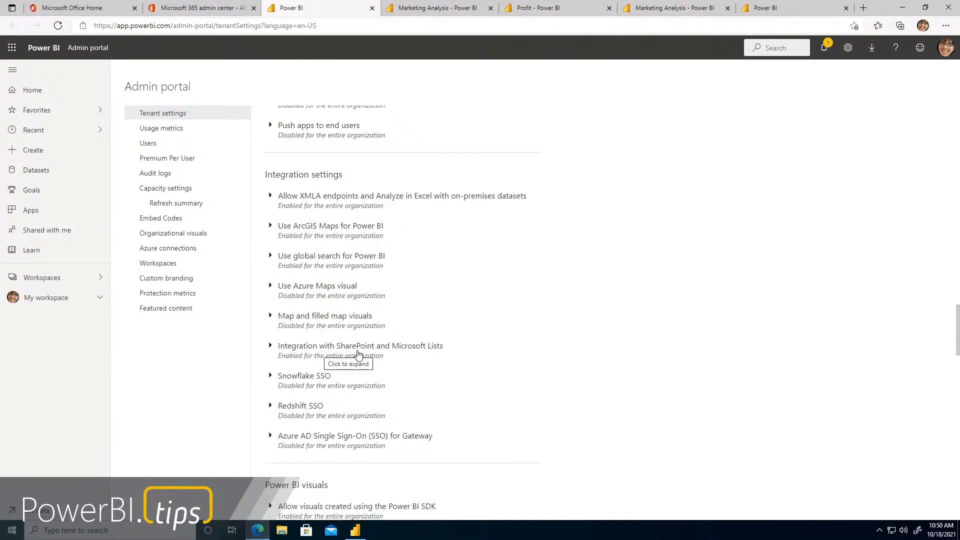
{"action": "left_click", "coordinate": [269, 347]}
{"action": "scroll", "coordinate": [482, 389], "scroll_direction": "down", "scroll_amount": 3}
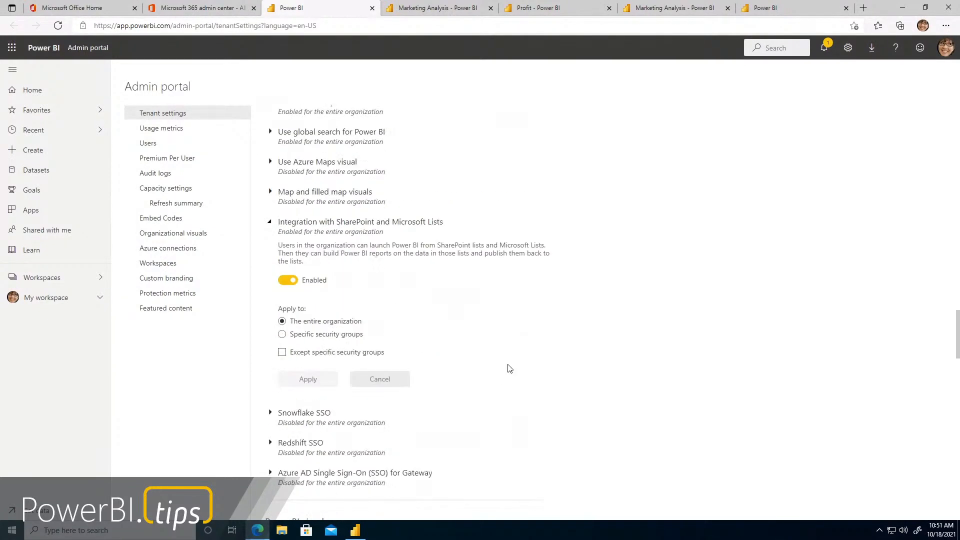